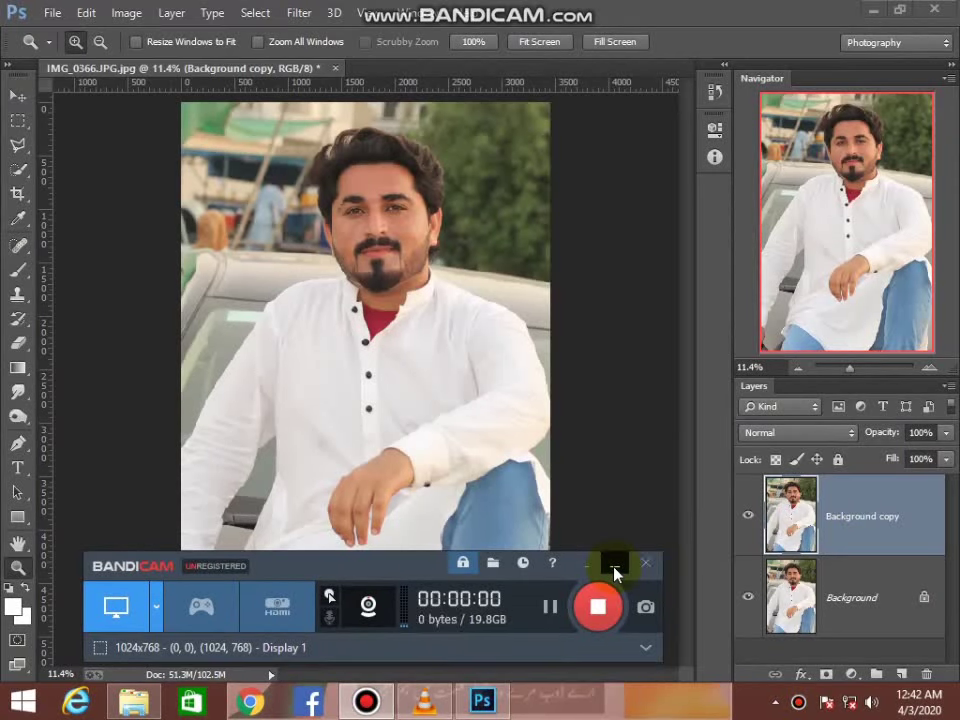
Step: Open Liquify on the portrait with the preview zoomed onto the face
{"action": "left_click", "coordinate": [614, 568]}
{"action": "left_click_drag", "start_coordinate": [400, 206], "coordinate": [424, 227]}
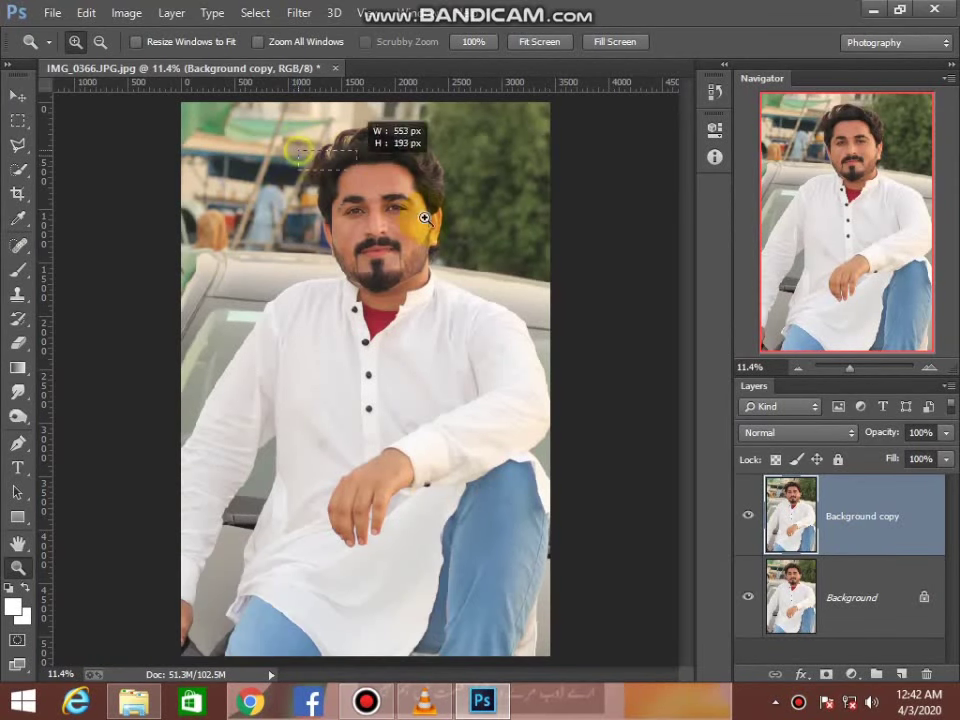
{"action": "left_click", "coordinate": [381, 258]}
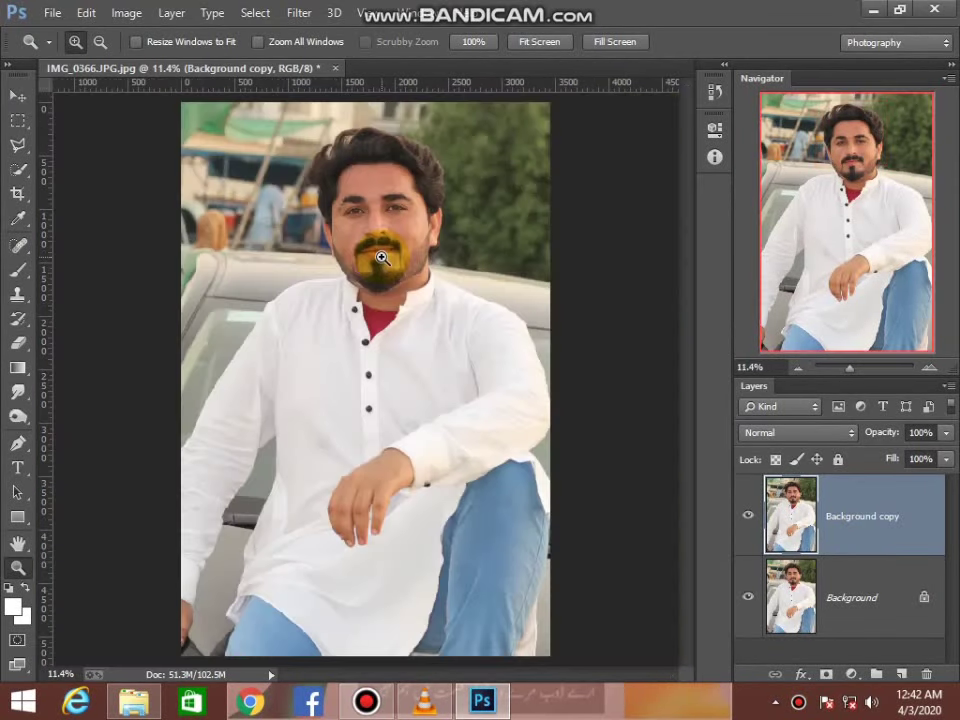
{"action": "key", "text": "shift+ctrl+x"}
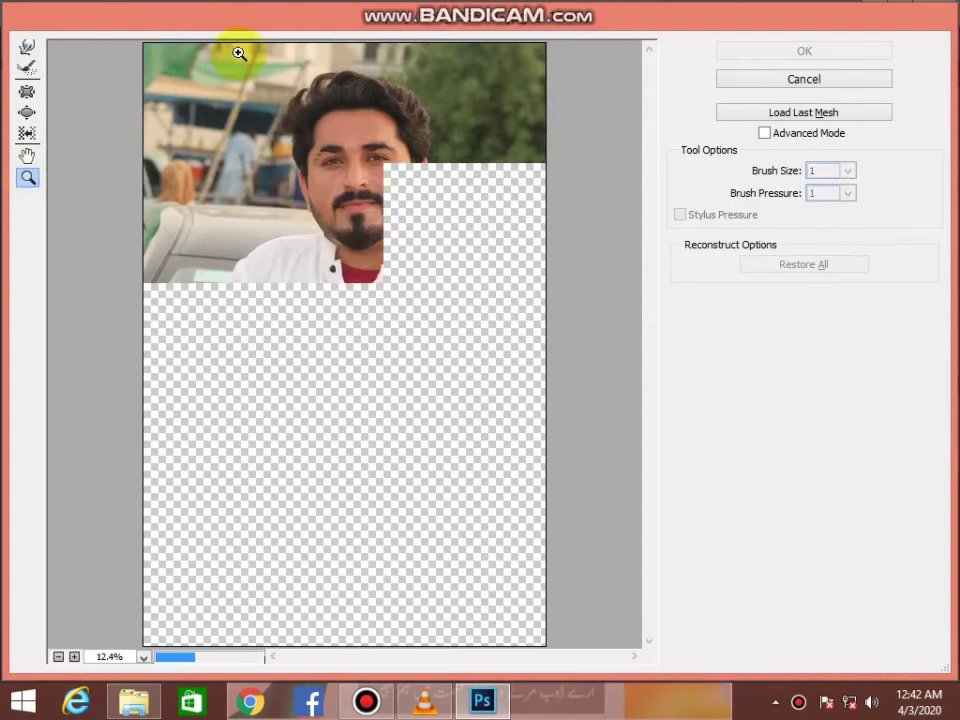
{"action": "left_click_drag", "start_coordinate": [244, 47], "coordinate": [454, 180]}
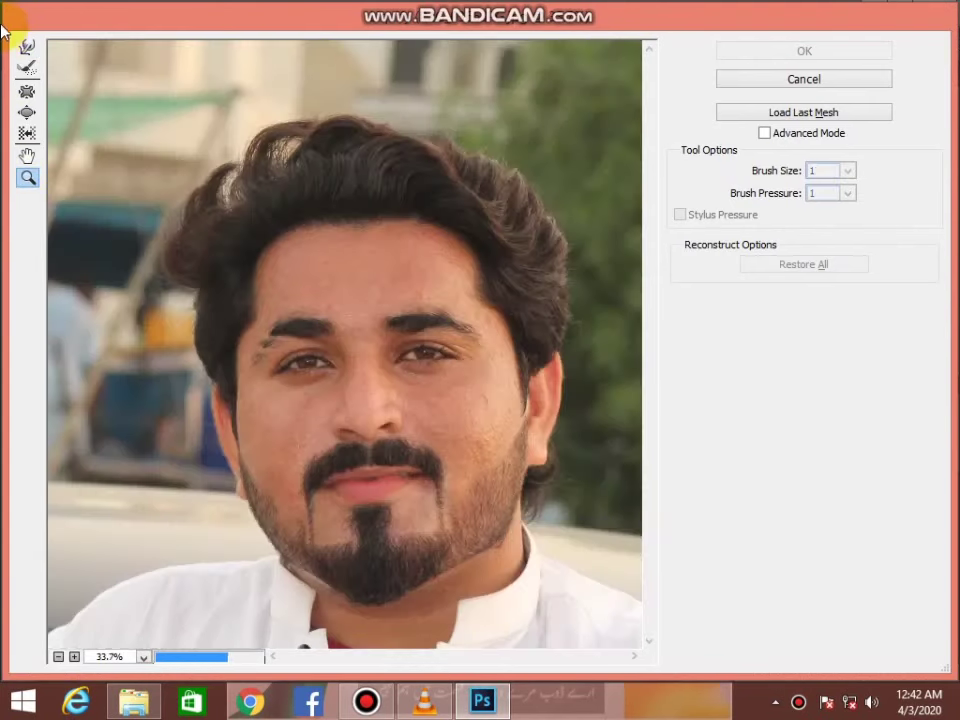
Step: Forward-warp the hair at size 900, pressure 30, pushing the top up and the upper-right outward
{"action": "left_click", "coordinate": [847, 193]}
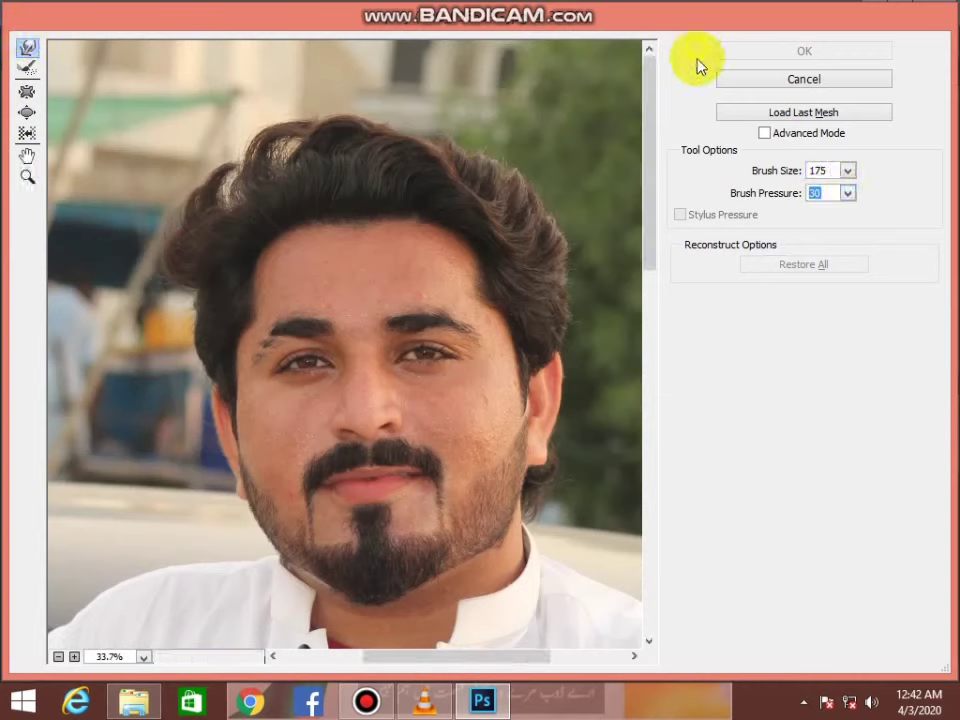
{"action": "key", "text": "bracketright"}
{"action": "key", "text": "bracketright"}
{"action": "key", "text": "bracketright"}
{"action": "key", "text": "bracketright"}
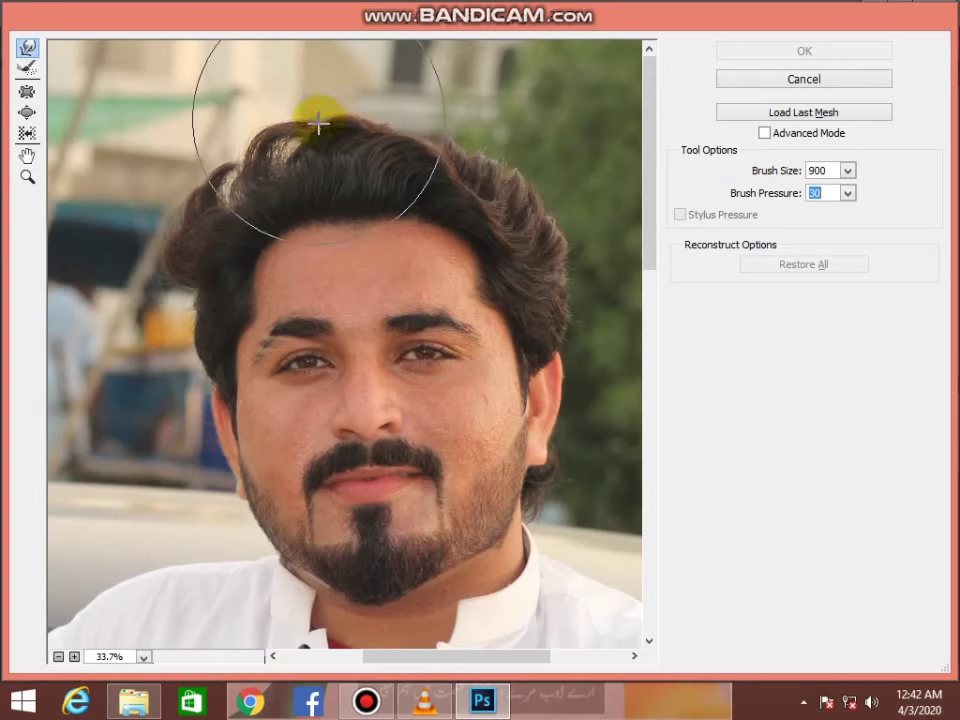
{"action": "left_click_drag", "start_coordinate": [297, 104], "coordinate": [429, 144]}
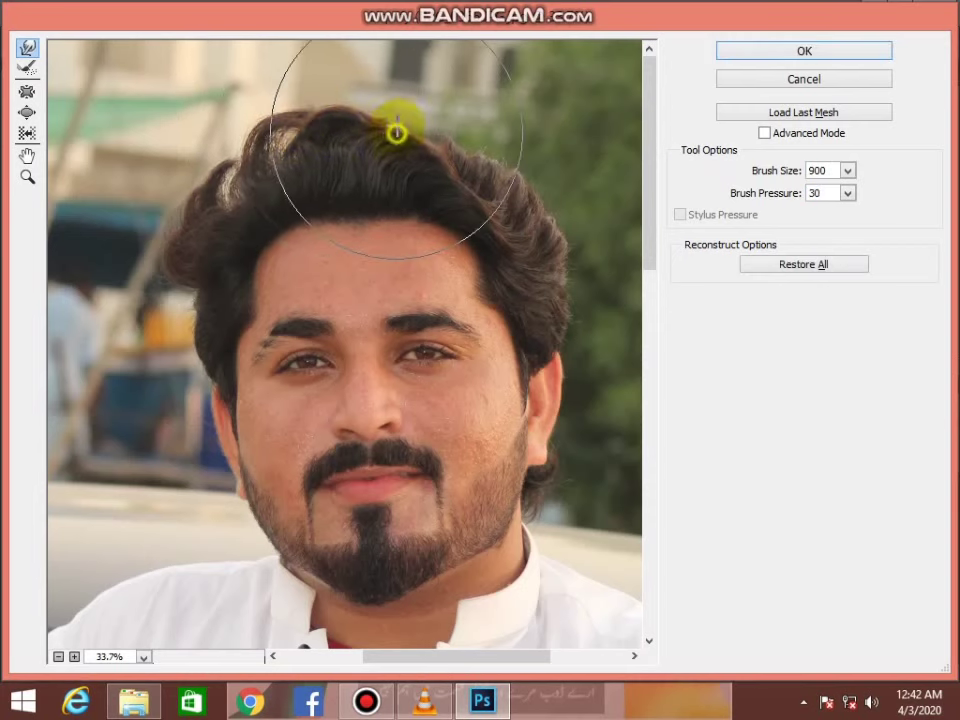
{"action": "key", "text": "bracketleft"}
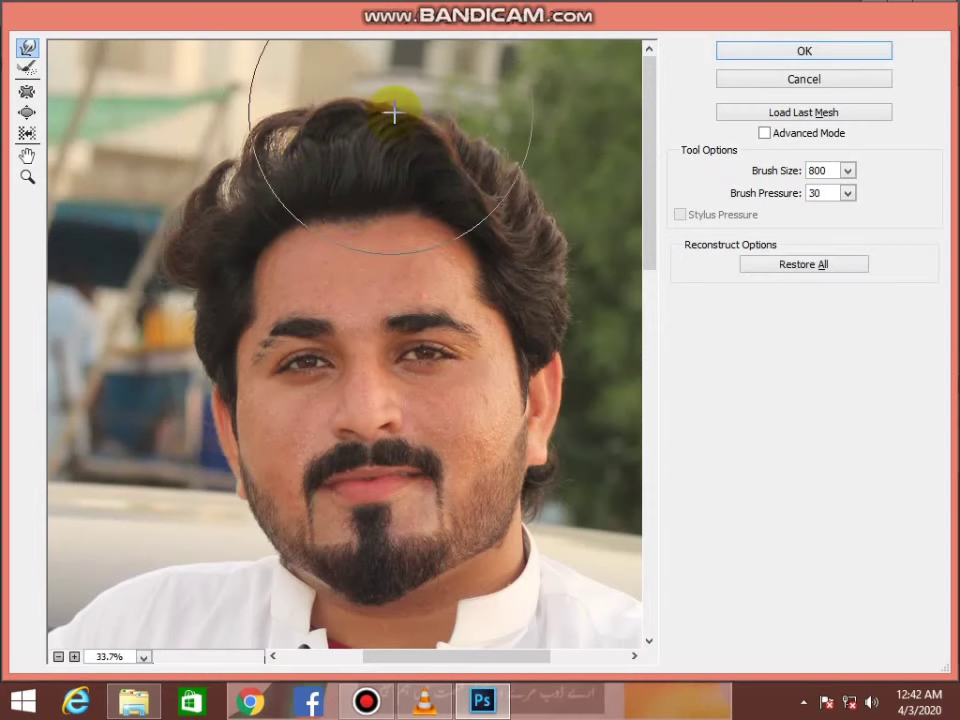
{"action": "key", "text": "bracketleft"}
{"action": "key", "text": "bracketleft"}
{"action": "mouse_move", "coordinate": [419, 129]}
{"action": "left_mouse_down"}
{"action": "mouse_move", "coordinate": [467, 144]}
{"action": "mouse_move", "coordinate": [527, 205]}
{"action": "mouse_move", "coordinate": [476, 141]}
{"action": "mouse_move", "coordinate": [424, 122]}
{"action": "mouse_move", "coordinate": [373, 129]}
{"action": "mouse_move", "coordinate": [286, 120]}
{"action": "mouse_move", "coordinate": [268, 137]}
{"action": "mouse_move", "coordinate": [204, 154]}
{"action": "mouse_move", "coordinate": [201, 197]}
{"action": "mouse_move", "coordinate": [244, 167]}
{"action": "mouse_move", "coordinate": [210, 180]}
{"action": "mouse_move", "coordinate": [194, 205]}
{"action": "left_mouse_up"}
Step: Reshape the hair edges and top with Forward Warp at brush sizes 300, 1000 and 200
{"action": "key", "text": "bracketleft"}
{"action": "key", "text": "bracketleft"}
{"action": "key", "text": "bracketleft"}
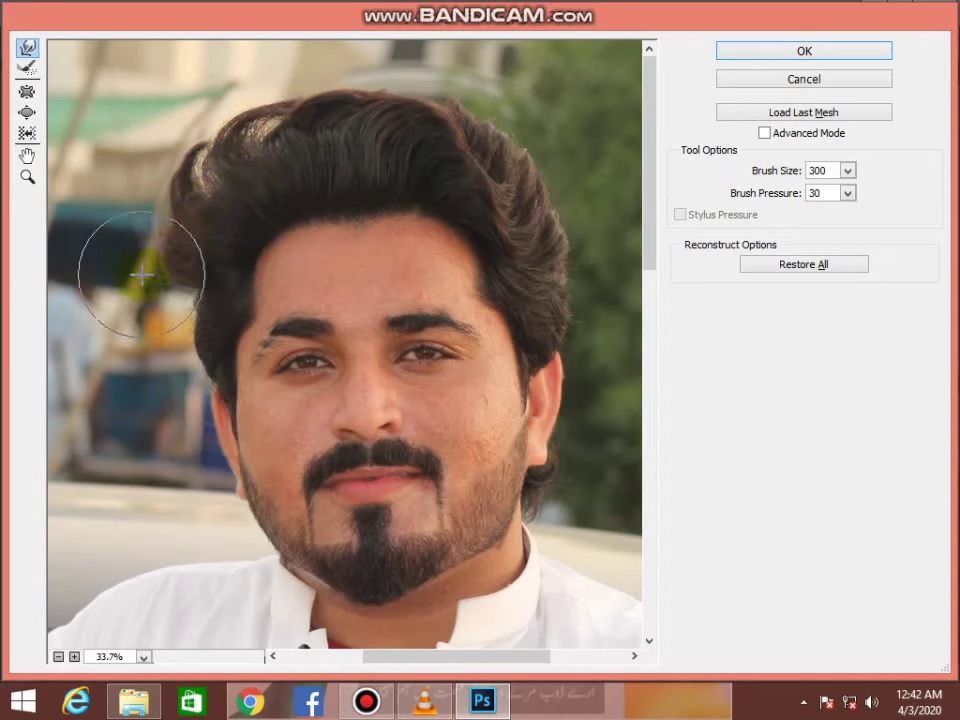
{"action": "mouse_move", "coordinate": [152, 272]}
{"action": "left_mouse_down"}
{"action": "mouse_move", "coordinate": [175, 268]}
{"action": "mouse_move", "coordinate": [124, 246]}
{"action": "mouse_move", "coordinate": [156, 264]}
{"action": "mouse_move", "coordinate": [167, 165]}
{"action": "mouse_move", "coordinate": [300, 124]}
{"action": "mouse_move", "coordinate": [407, 124]}
{"action": "mouse_move", "coordinate": [429, 107]}
{"action": "mouse_move", "coordinate": [497, 150]}
{"action": "mouse_move", "coordinate": [531, 204]}
{"action": "mouse_move", "coordinate": [583, 229]}
{"action": "left_mouse_up"}
{"action": "mouse_move", "coordinate": [585, 302]}
{"action": "left_mouse_down"}
{"action": "mouse_move", "coordinate": [576, 302]}
{"action": "mouse_move", "coordinate": [606, 244]}
{"action": "left_mouse_up"}
{"action": "mouse_move", "coordinate": [304, 216]}
{"action": "left_mouse_down"}
{"action": "mouse_move", "coordinate": [237, 104]}
{"action": "mouse_move", "coordinate": [332, 101]}
{"action": "mouse_move", "coordinate": [347, 77]}
{"action": "mouse_move", "coordinate": [377, 77]}
{"action": "mouse_move", "coordinate": [437, 107]}
{"action": "mouse_move", "coordinate": [253, 122]}
{"action": "left_mouse_up"}
{"action": "key", "text": "bracketright"}
{"action": "key", "text": "bracketright"}
{"action": "key", "text": "bracketright"}
{"action": "left_click_drag", "start_coordinate": [396, 92], "coordinate": [265, 120]}
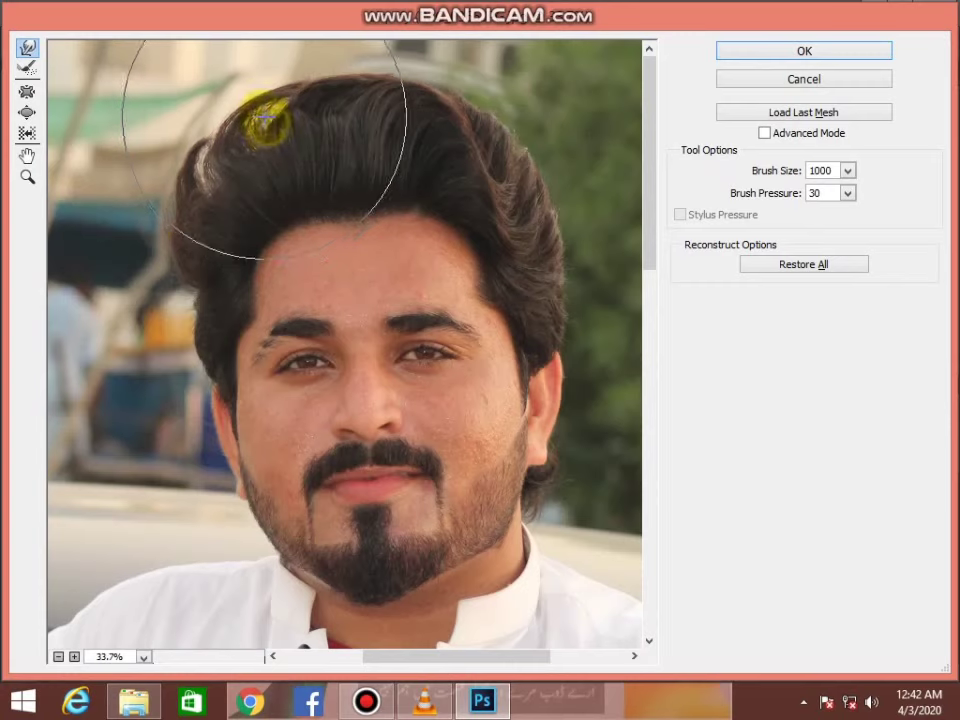
{"action": "key", "text": "bracketleft"}
{"action": "key", "text": "bracketleft"}
{"action": "key", "text": "bracketleft"}
{"action": "key", "text": "bracketleft"}
{"action": "key", "text": "bracketleft"}
{"action": "key", "text": "bracketleft"}
{"action": "key", "text": "bracketleft"}
{"action": "key", "text": "bracketleft"}
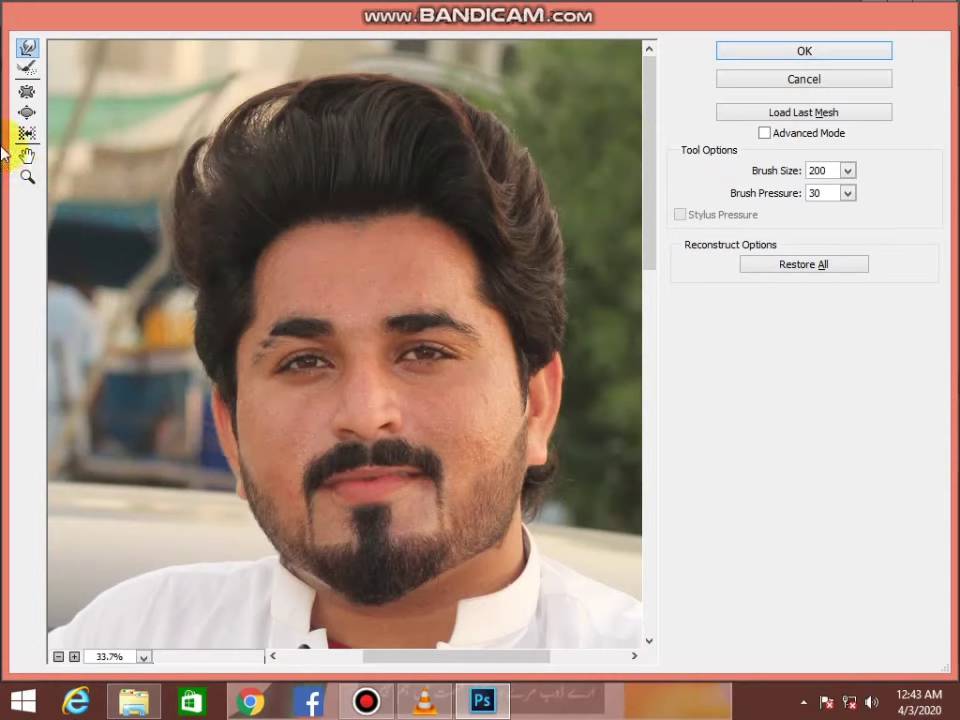
Step: Fit the Liquify preview on screen and apply the warp to the photo
{"action": "left_click", "coordinate": [27, 178]}
{"action": "right_click", "coordinate": [251, 396]}
{"action": "left_click", "coordinate": [300, 383]}
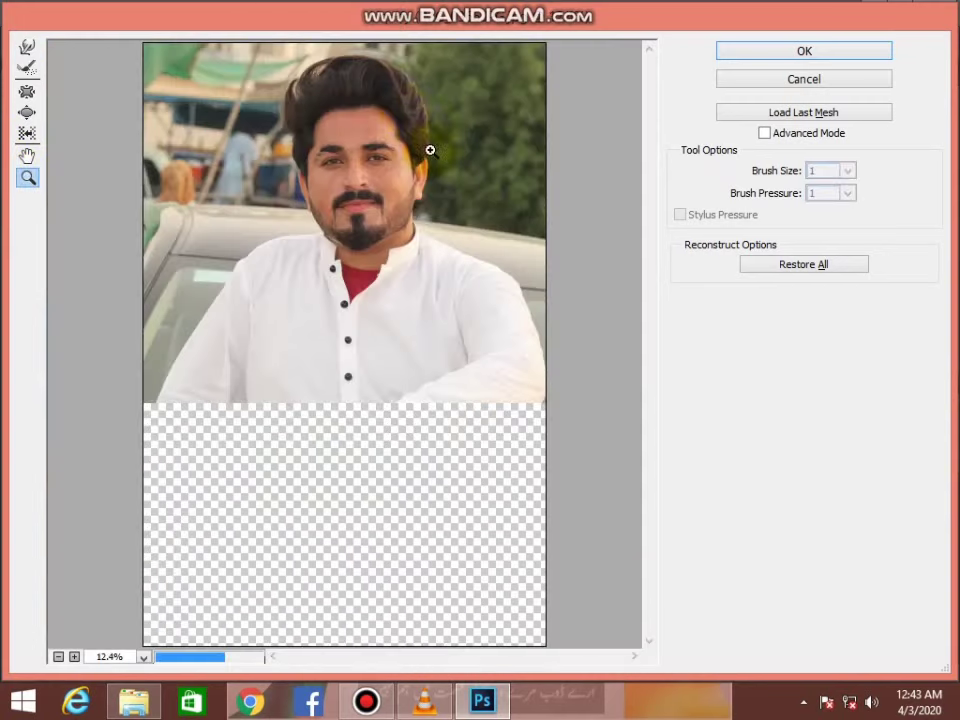
{"action": "left_click", "coordinate": [730, 55]}
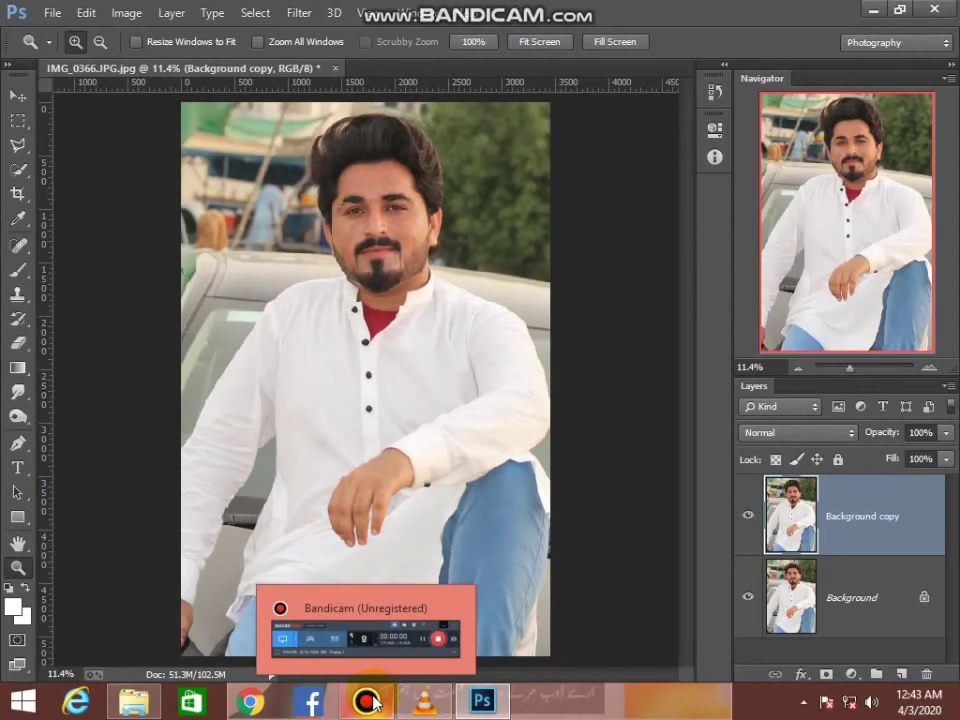
Step: Zoom the view in on the face
{"action": "left_click", "coordinate": [368, 700]}
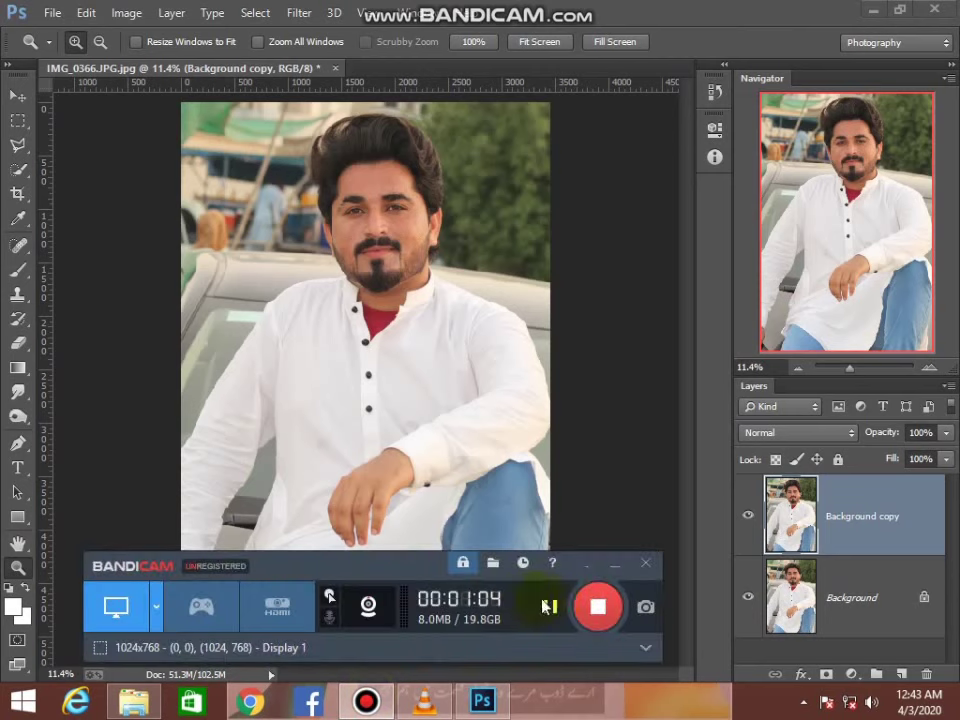
{"action": "left_click", "coordinate": [612, 567]}
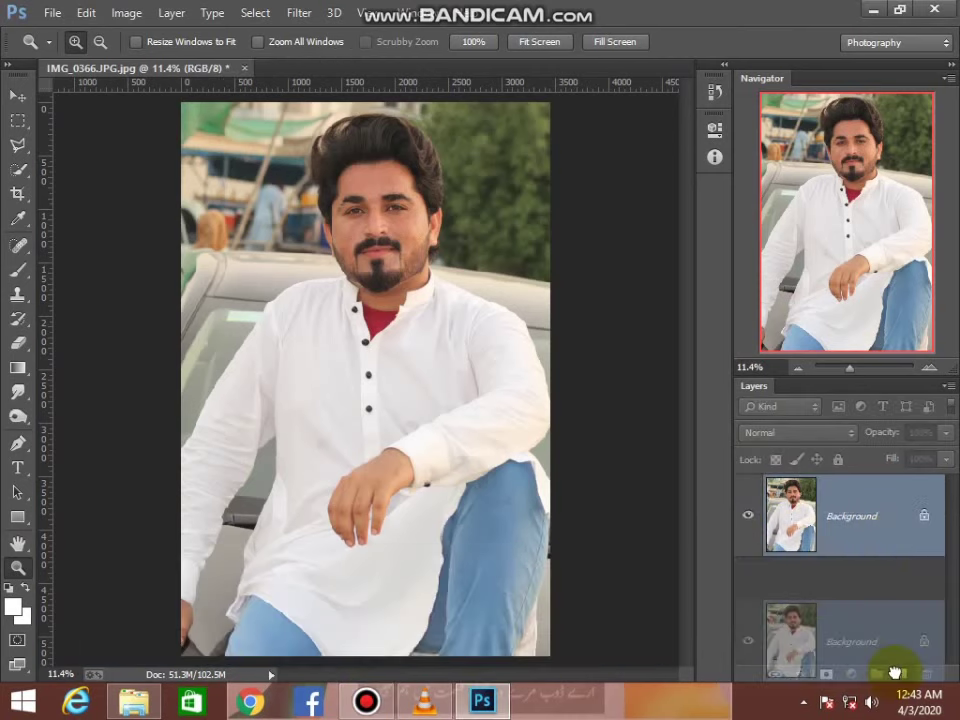
{"action": "left_click_drag", "start_coordinate": [845, 550], "coordinate": [885, 668]}
{"action": "left_click_drag", "start_coordinate": [315, 161], "coordinate": [471, 274]}
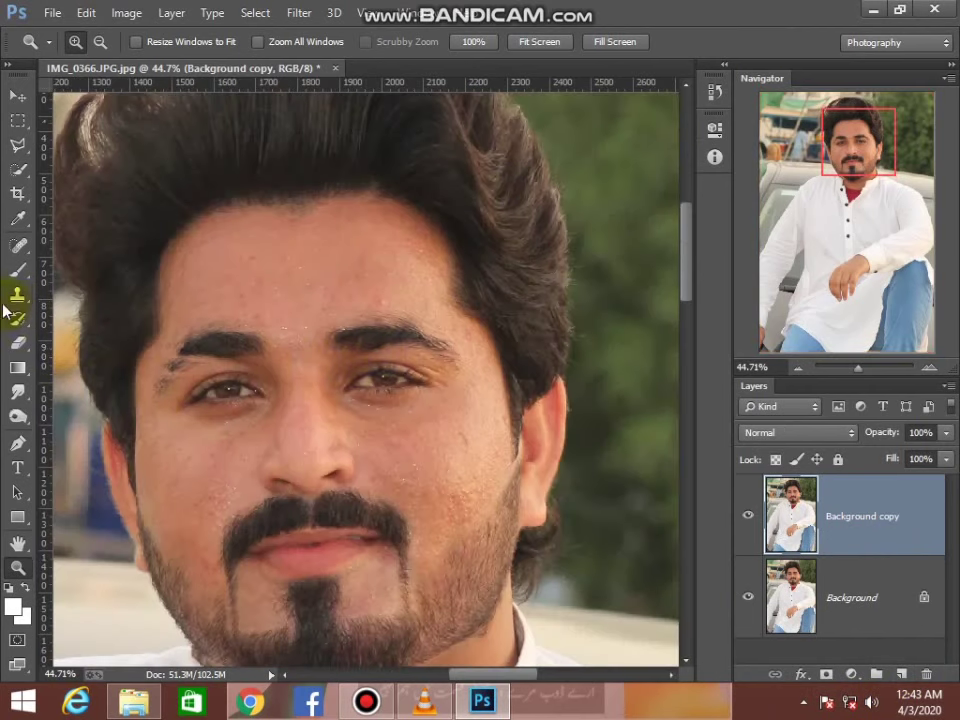
Step: Switch to a 279 px Mixer Brush and duplicate the Background copy layer
{"action": "right_click", "coordinate": [18, 270]}
{"action": "left_click", "coordinate": [100, 319]}
{"action": "right_click", "coordinate": [372, 252]}
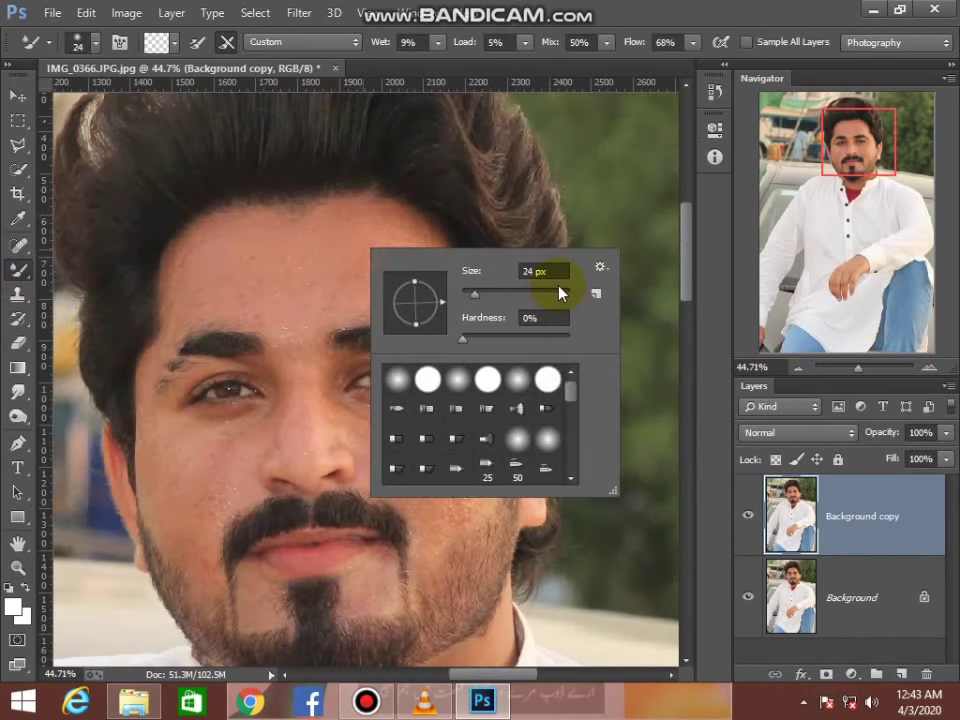
{"action": "left_click_drag", "start_coordinate": [549, 297], "coordinate": [274, 257]}
{"action": "left_click_drag", "start_coordinate": [906, 523], "coordinate": [897, 672]}
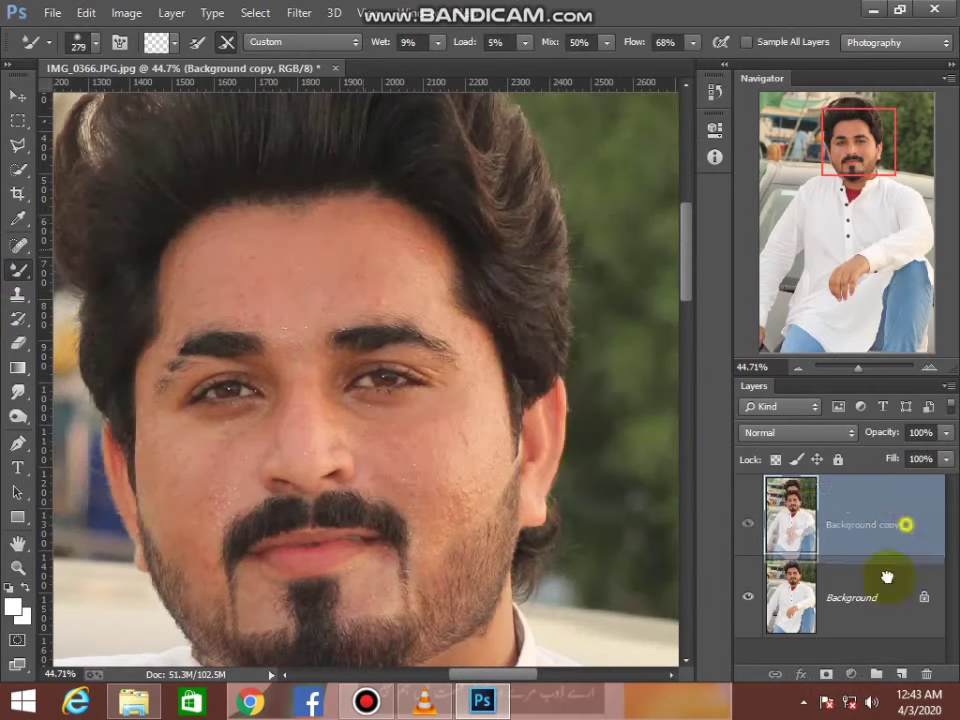
Step: Apply High Pass radius 1.6 to the copy, blend it in Vivid Light, and set brush to 163 px
{"action": "left_click", "coordinate": [300, 13]}
{"action": "mouse_move", "coordinate": [312, 433]}
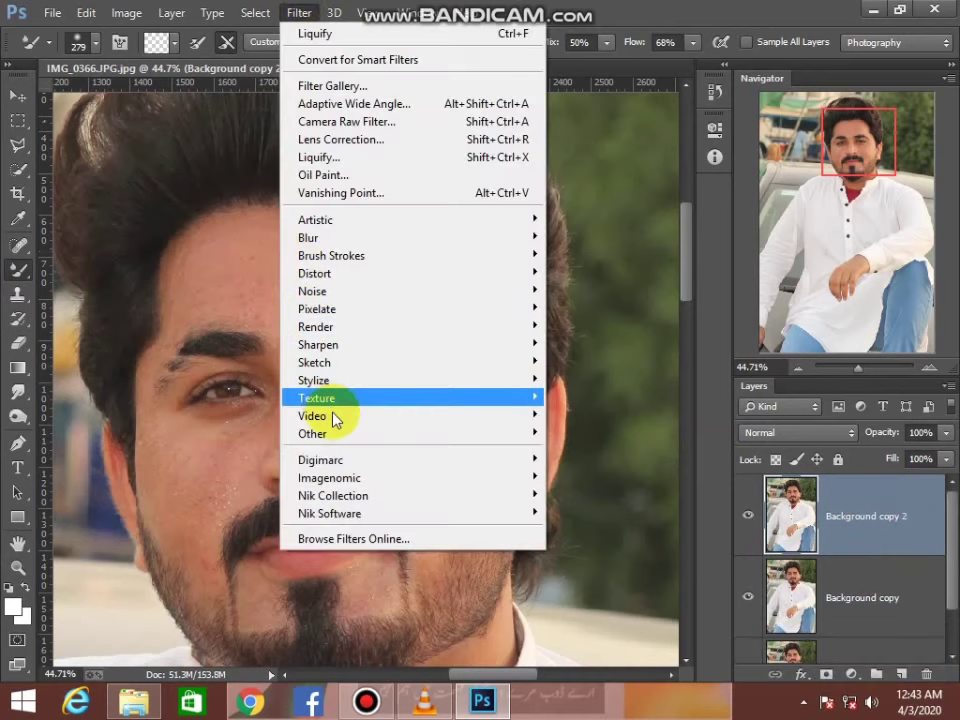
{"action": "left_click", "coordinate": [587, 450]}
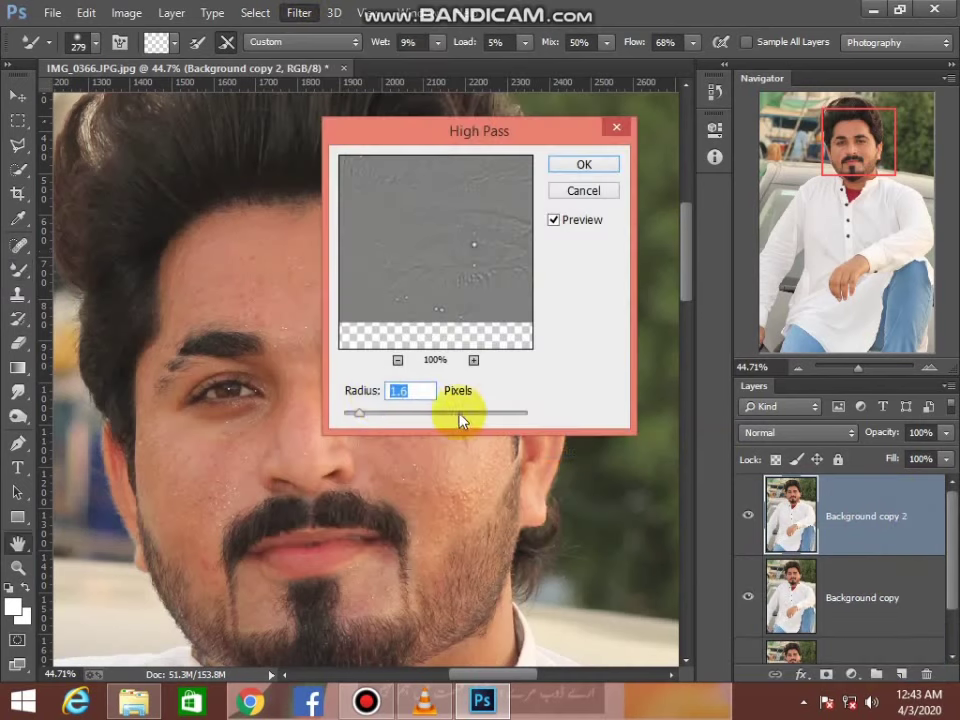
{"action": "left_click", "coordinate": [582, 167]}
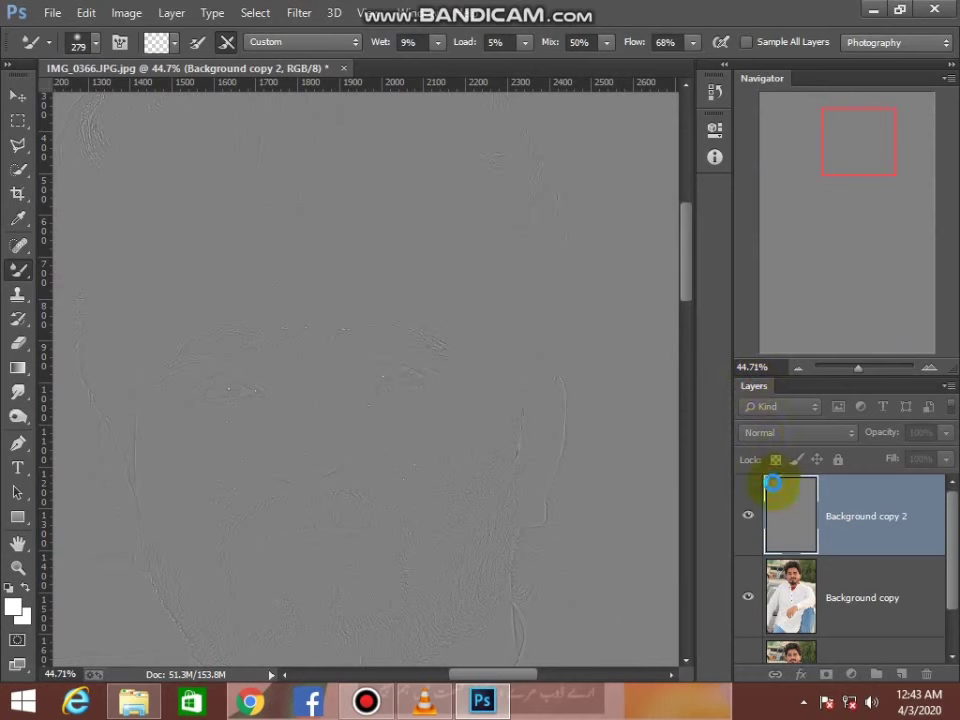
{"action": "left_click", "coordinate": [758, 432]}
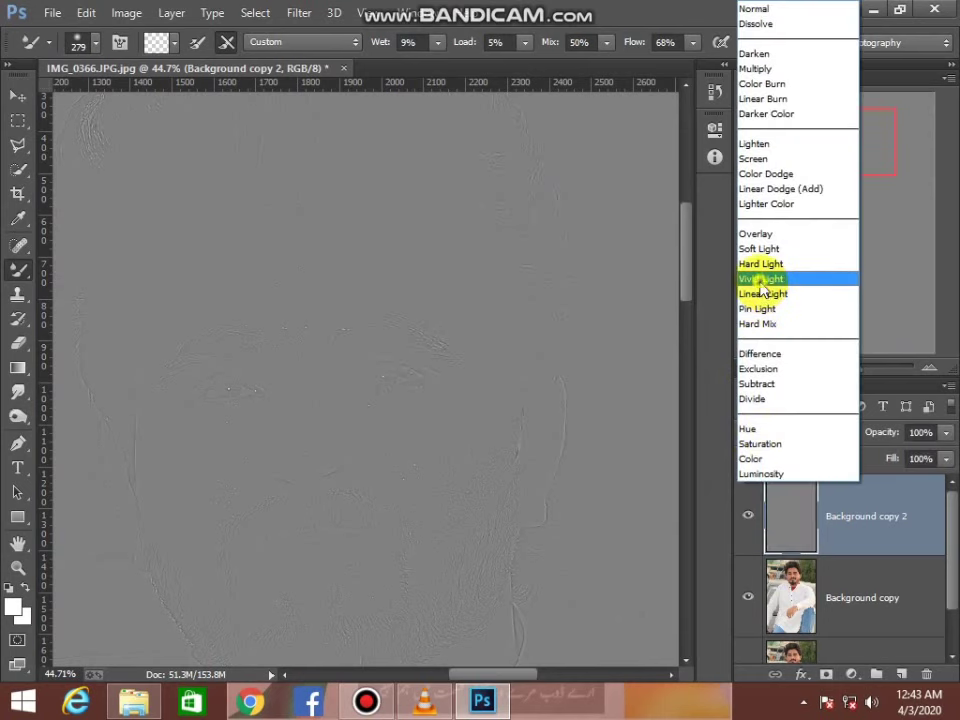
{"action": "left_click", "coordinate": [763, 276]}
{"action": "right_click", "coordinate": [515, 328]}
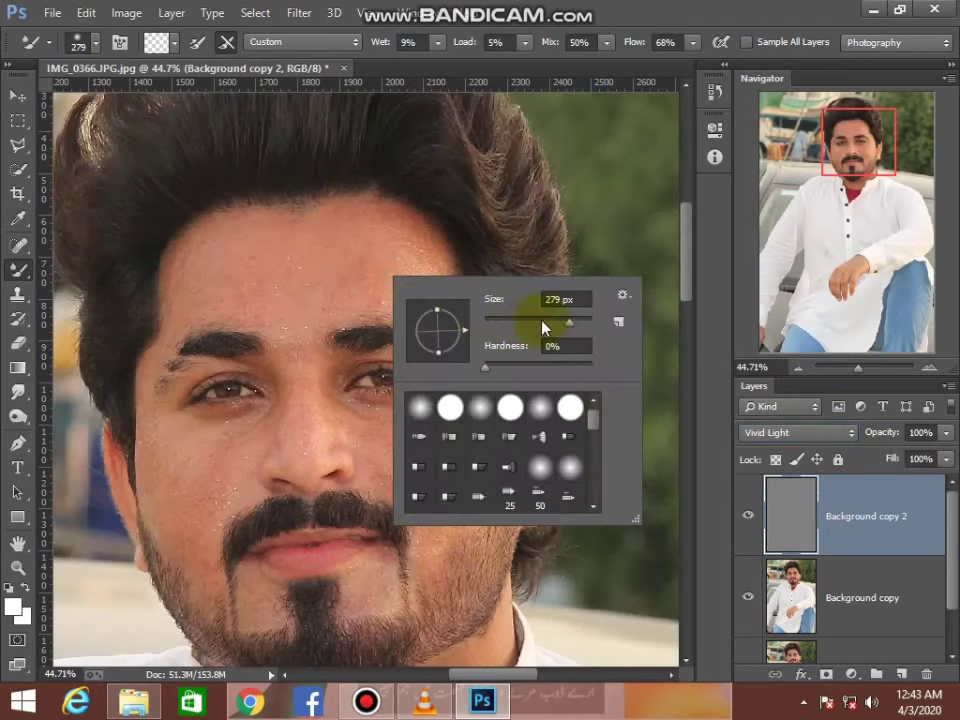
{"action": "left_click_drag", "start_coordinate": [545, 328], "coordinate": [553, 321]}
Step: On Background copy, blend the forehead and cheek skin with 146 px, then 101 px brushes
{"action": "left_click", "coordinate": [840, 602]}
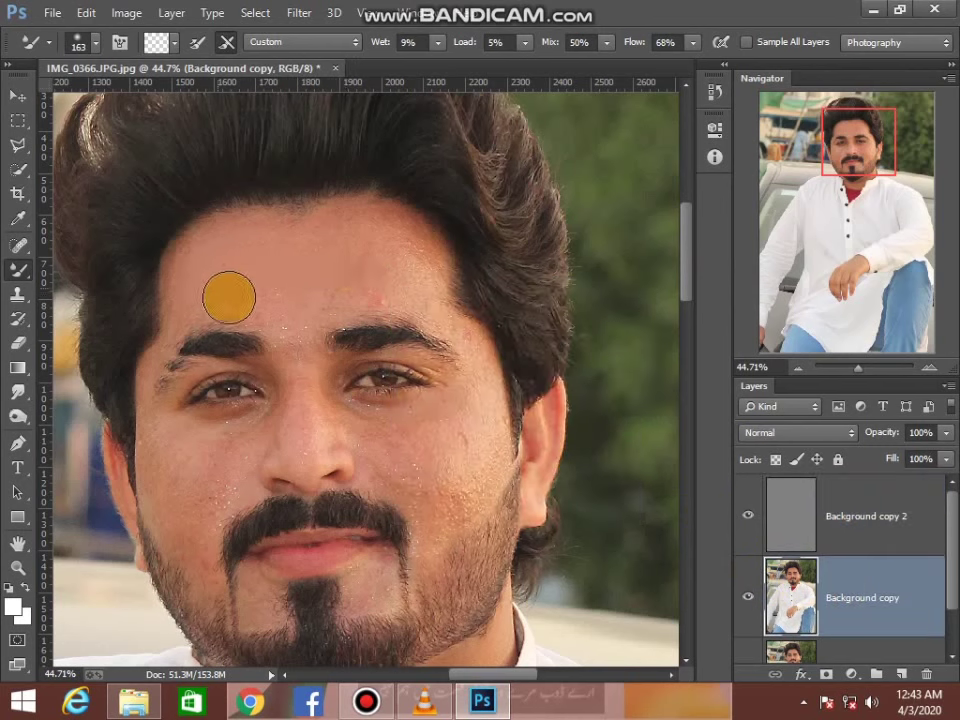
{"action": "mouse_move", "coordinate": [229, 297]}
{"action": "left_mouse_down"}
{"action": "mouse_move", "coordinate": [414, 294]}
{"action": "mouse_move", "coordinate": [351, 262]}
{"action": "left_mouse_up"}
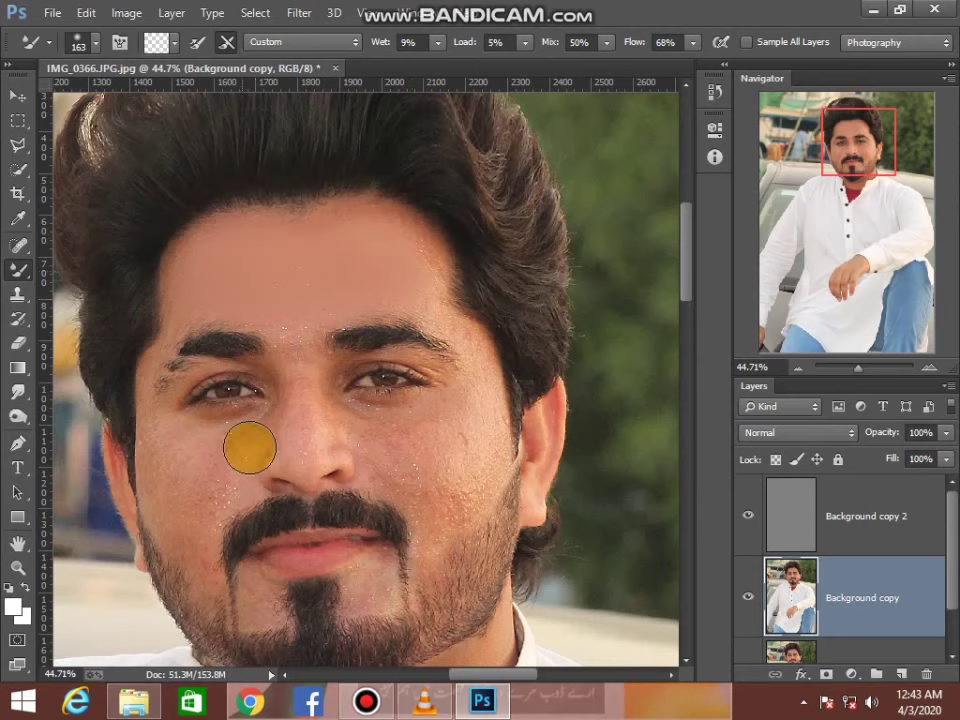
{"action": "scroll", "coordinate": [232, 420], "scroll_direction": "down", "scroll_amount": 2}
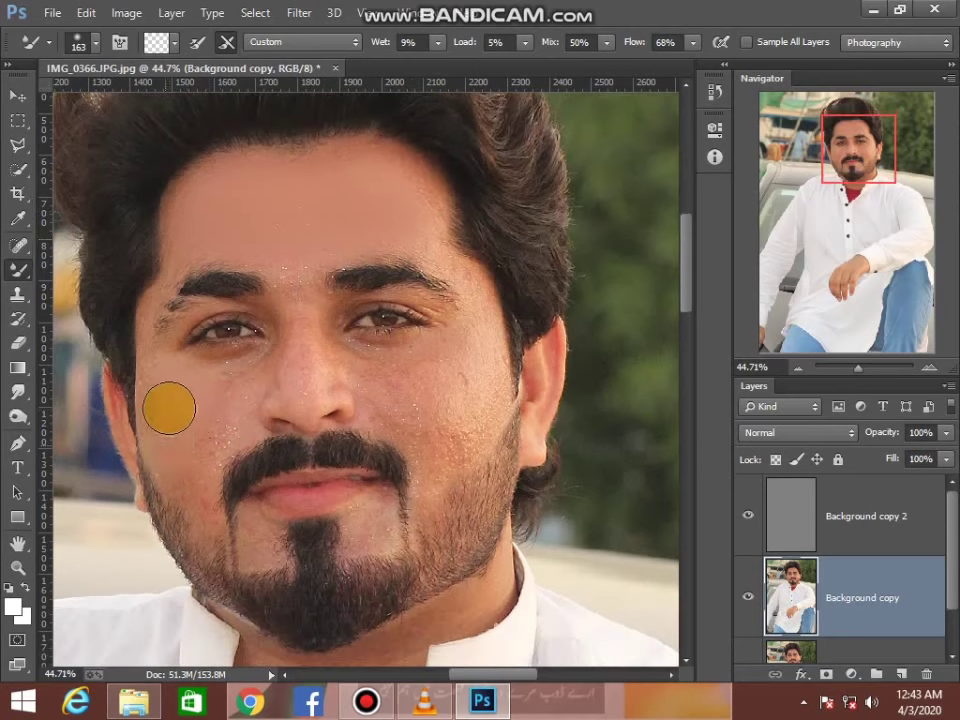
{"action": "right_click", "coordinate": [300, 428]}
{"action": "left_click_drag", "start_coordinate": [440, 438], "coordinate": [424, 438]}
{"action": "left_click", "coordinate": [214, 390]}
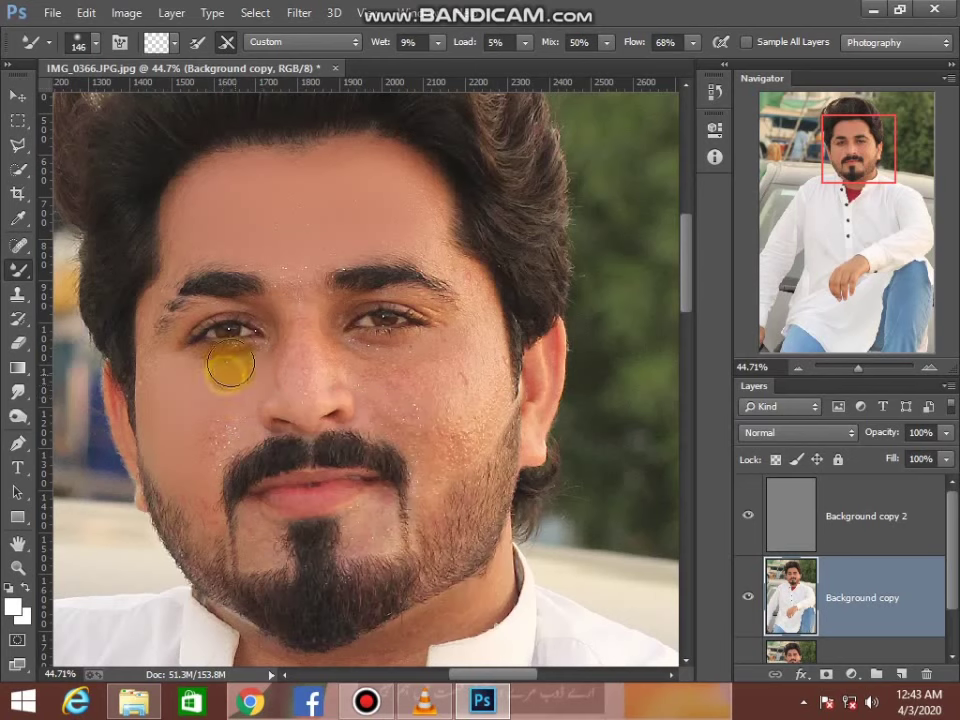
{"action": "left_click_drag", "start_coordinate": [218, 380], "coordinate": [218, 420]}
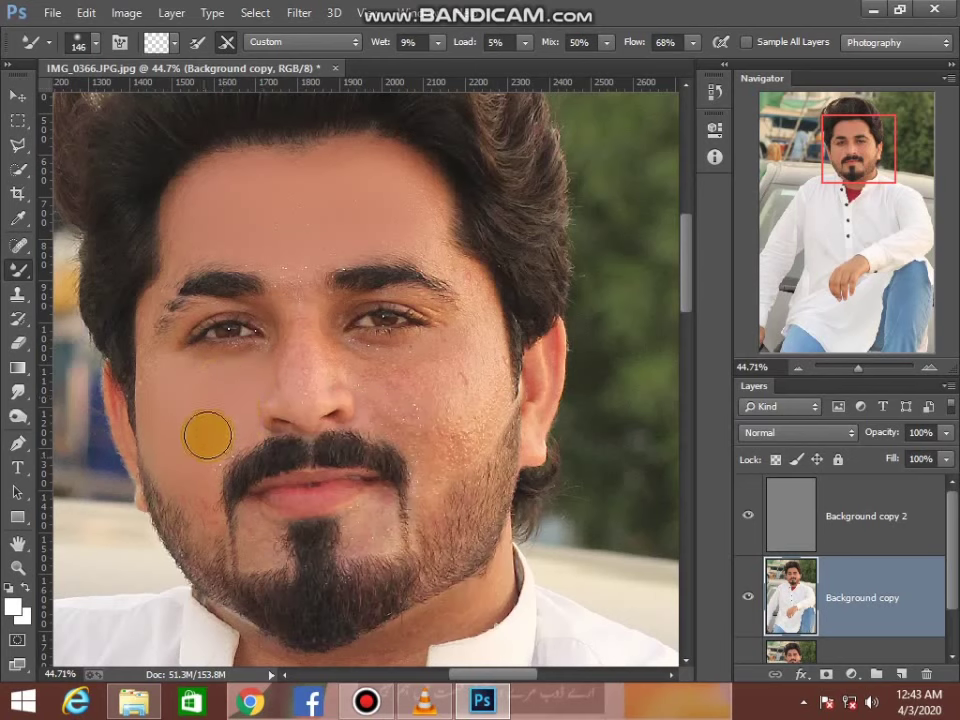
{"action": "right_click", "coordinate": [300, 376]}
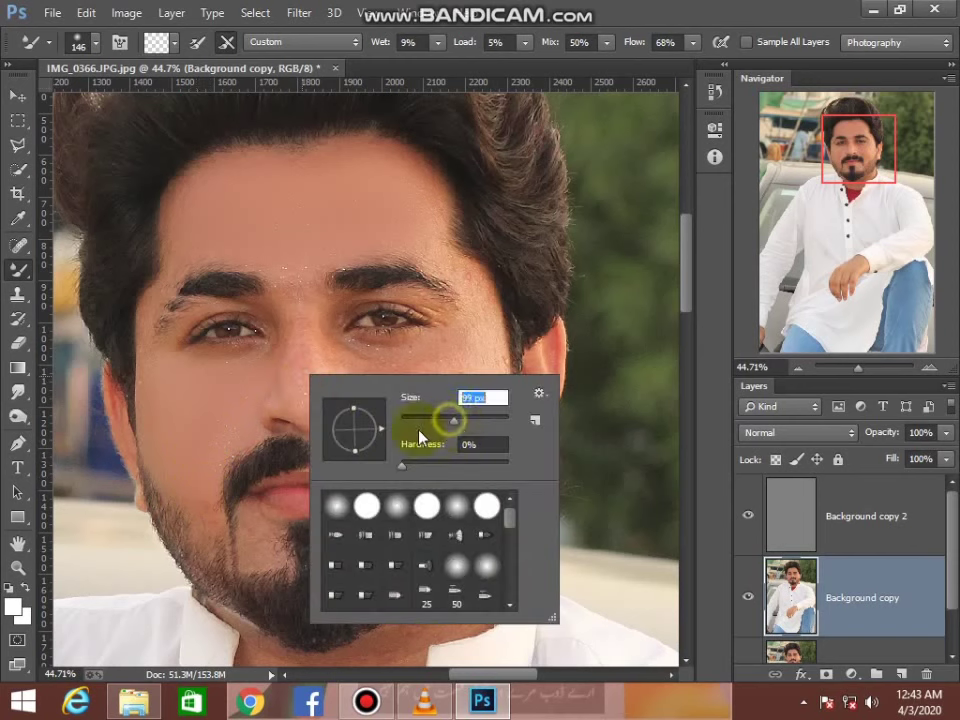
{"action": "left_click", "coordinate": [190, 441]}
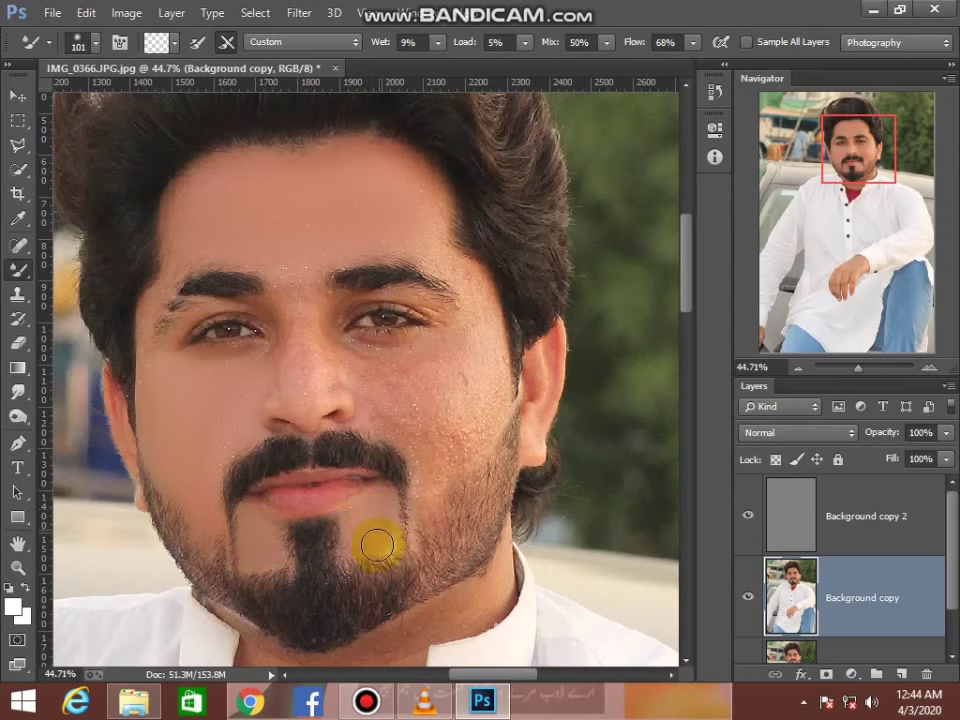
Step: Smooth the skin down the bridge of the nose and across the cheek
{"action": "scroll", "coordinate": [410, 476], "scroll_direction": "up", "scroll_amount": 3}
{"action": "right_click", "coordinate": [317, 392]}
{"action": "left_click_drag", "start_coordinate": [443, 436], "coordinate": [480, 436]}
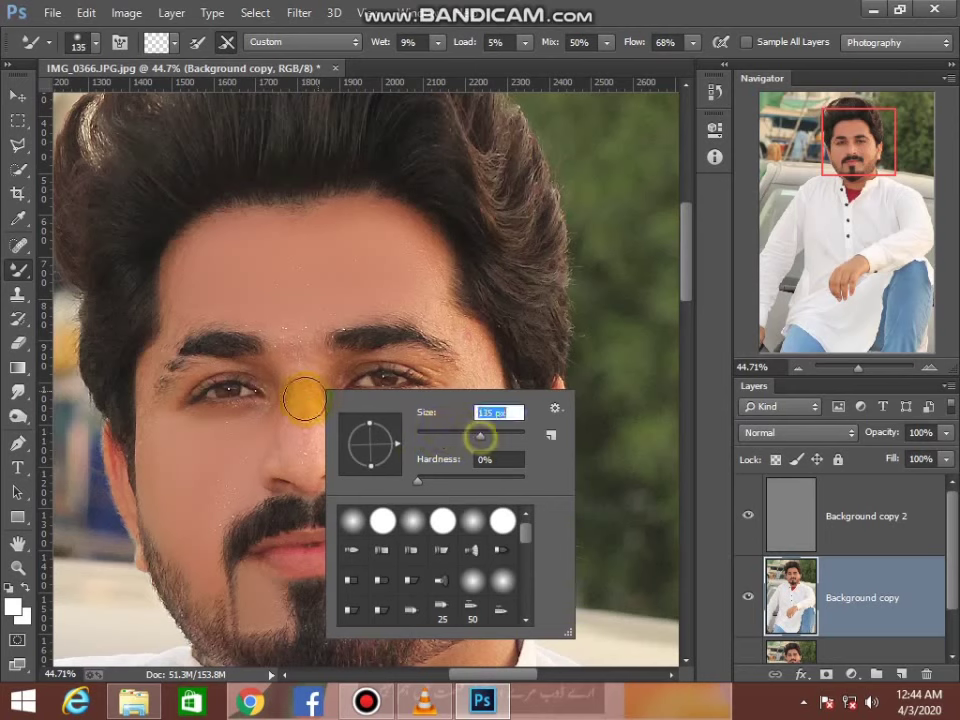
{"action": "left_click", "coordinate": [305, 400]}
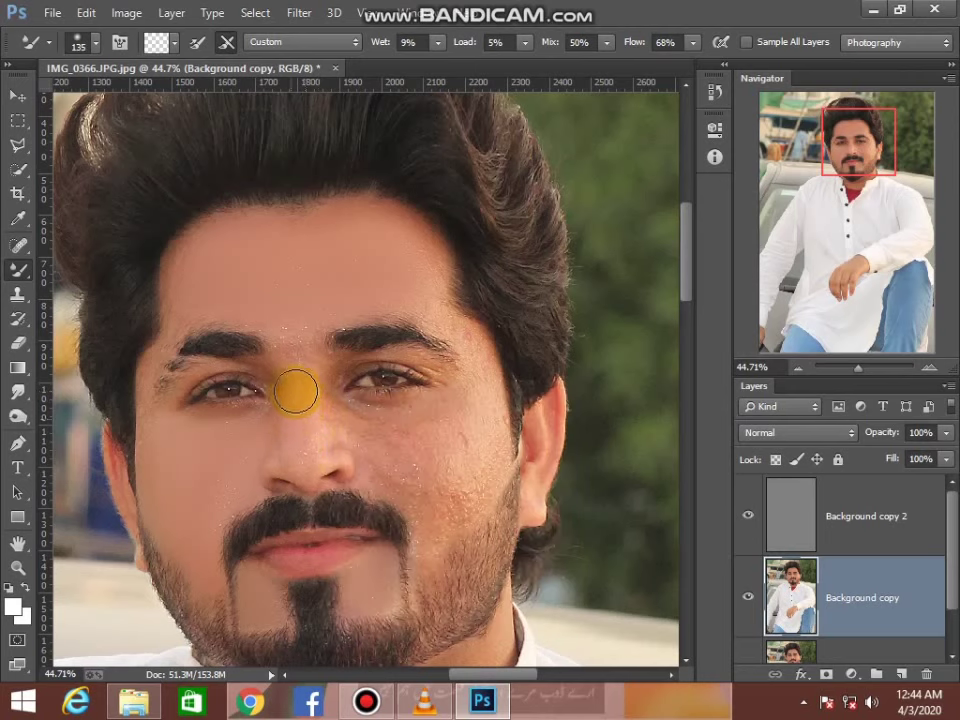
{"action": "left_click_drag", "start_coordinate": [305, 385], "coordinate": [310, 440]}
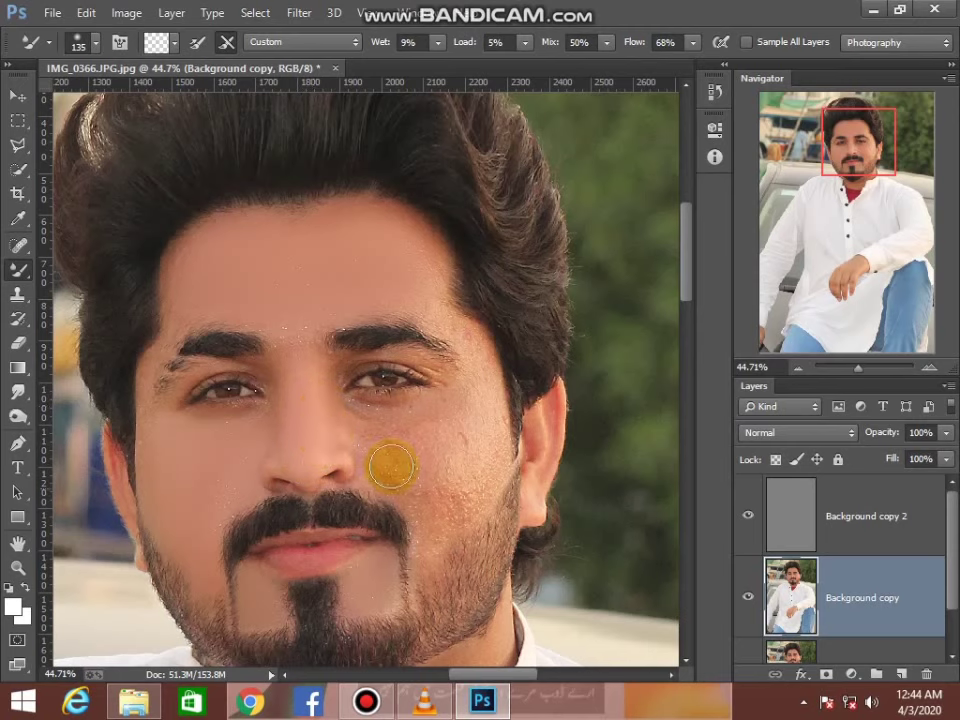
{"action": "mouse_move", "coordinate": [324, 441]}
{"action": "left_mouse_down"}
{"action": "mouse_move", "coordinate": [408, 425]}
{"action": "mouse_move", "coordinate": [467, 384]}
{"action": "left_mouse_up"}
{"action": "left_click_drag", "start_coordinate": [409, 425], "coordinate": [381, 458]}
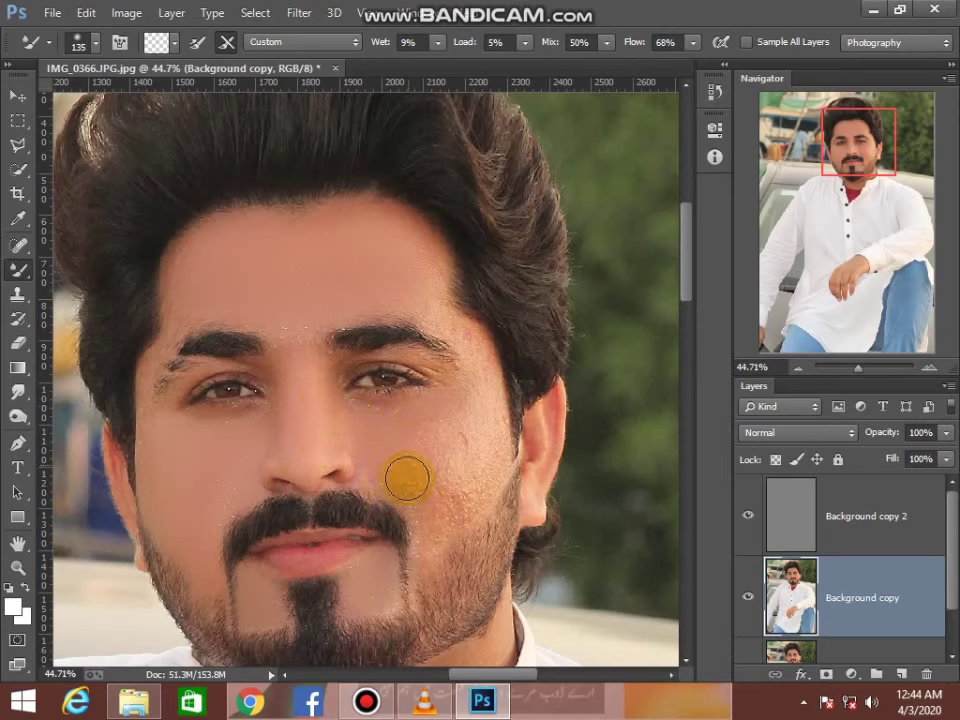
Step: With a 170 px brush, smooth the cheek, jaw and the area beside the moustache
{"action": "right_click", "coordinate": [497, 432]}
{"action": "left_click_drag", "start_coordinate": [652, 476], "coordinate": [660, 476]}
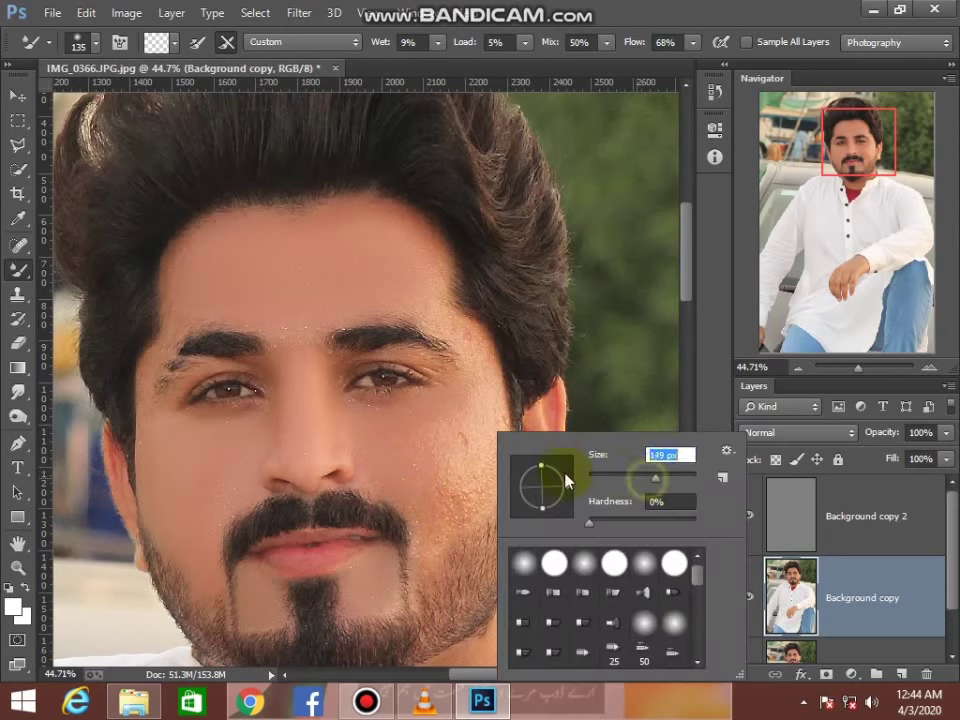
{"action": "left_click", "coordinate": [445, 415]}
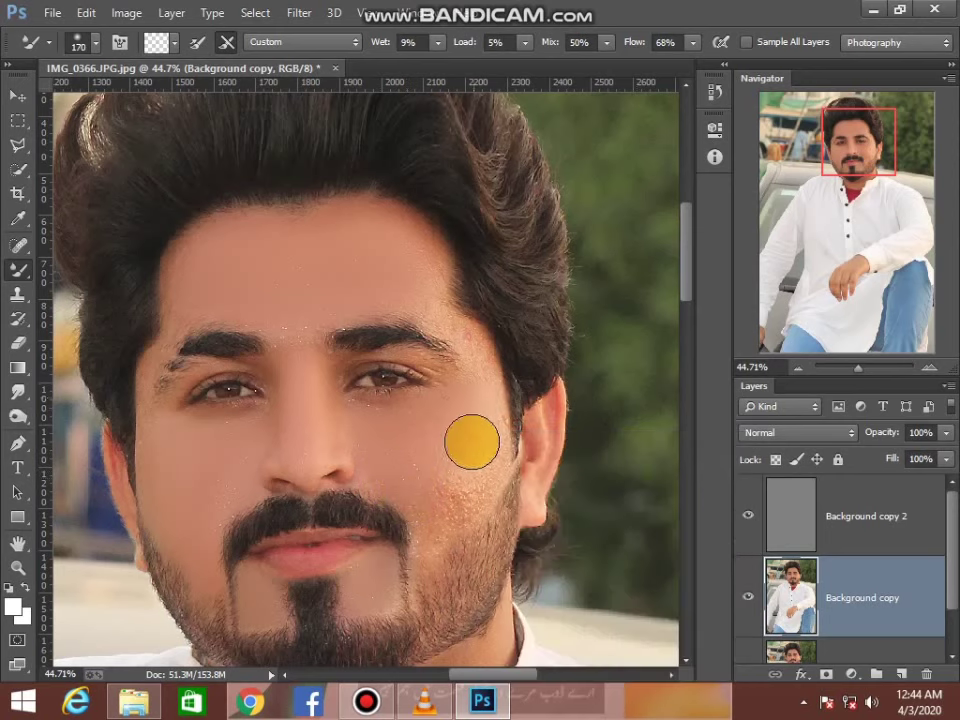
{"action": "left_click_drag", "start_coordinate": [461, 496], "coordinate": [446, 514]}
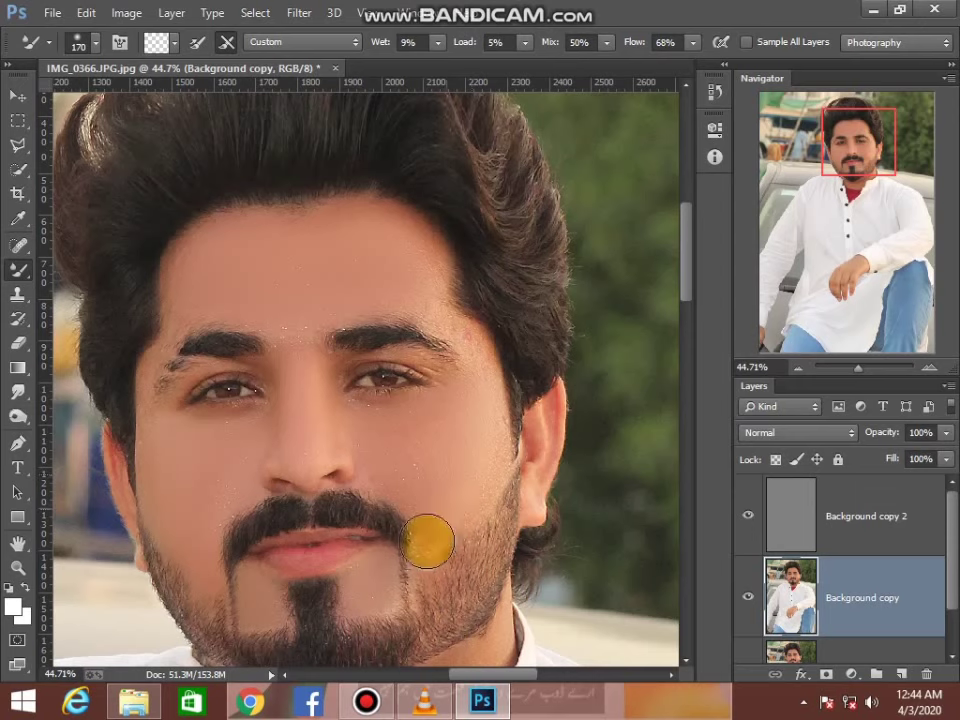
{"action": "left_click", "coordinate": [439, 459]}
{"action": "scroll", "coordinate": [470, 320], "scroll_direction": "up", "scroll_amount": 1}
{"action": "right_click", "coordinate": [470, 320]}
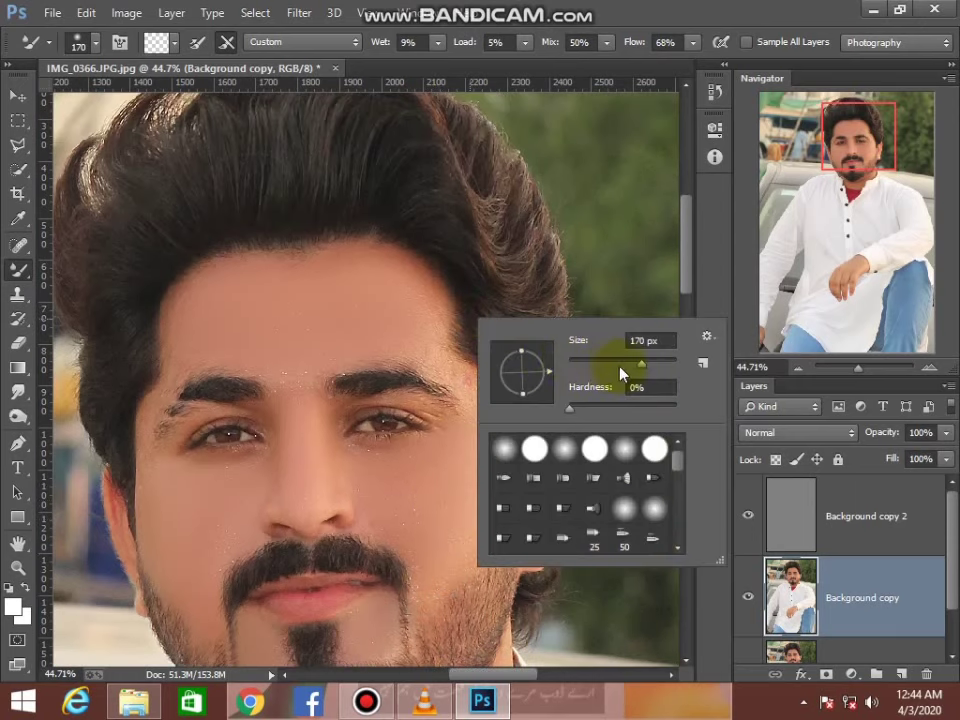
{"action": "left_click", "coordinate": [358, 327]}
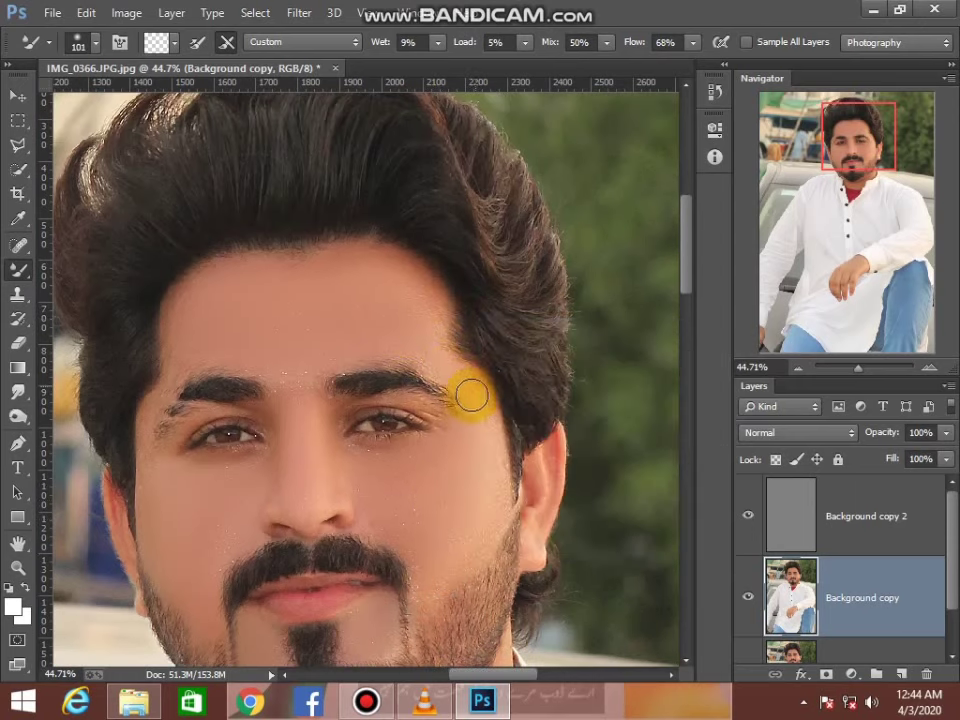
{"action": "scroll", "coordinate": [445, 460], "scroll_direction": "down", "scroll_amount": 2}
{"action": "scroll", "coordinate": [410, 550], "scroll_direction": "down", "scroll_amount": 3}
{"action": "scroll", "coordinate": [440, 530], "scroll_direction": "down", "scroll_amount": 2}
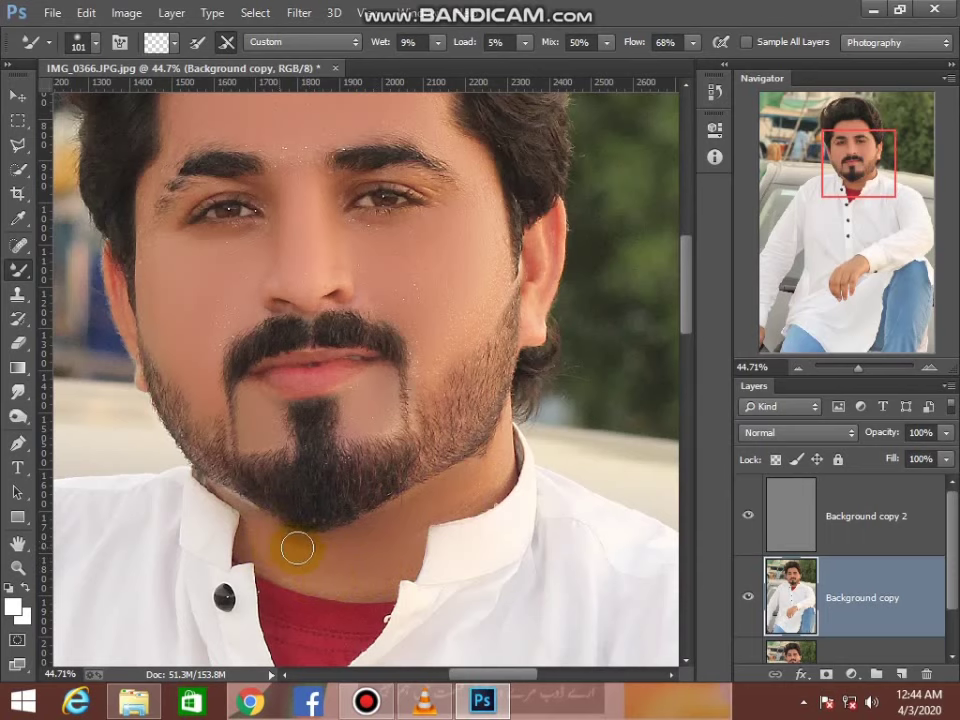
{"action": "left_click", "coordinate": [16, 567]}
Step: Fit the photo on screen, then zoom in on the hand resting on the knee
{"action": "right_click", "coordinate": [506, 356]}
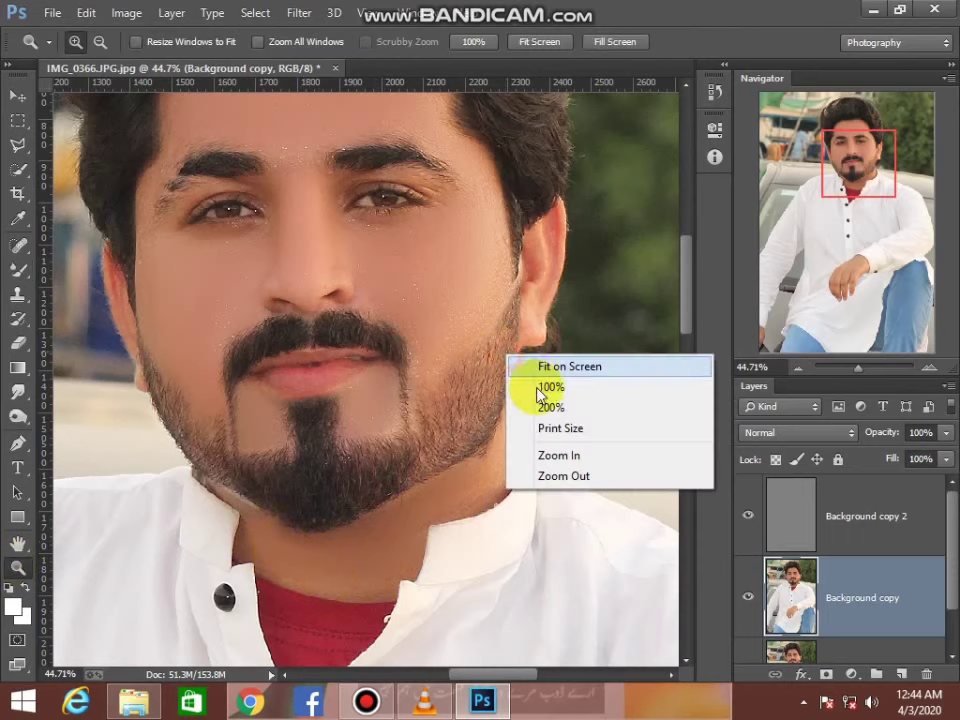
{"action": "left_click", "coordinate": [545, 384]}
{"action": "left_click_drag", "start_coordinate": [516, 348], "coordinate": [524, 356]}
{"action": "right_click", "coordinate": [474, 288]}
{"action": "left_click", "coordinate": [536, 300]}
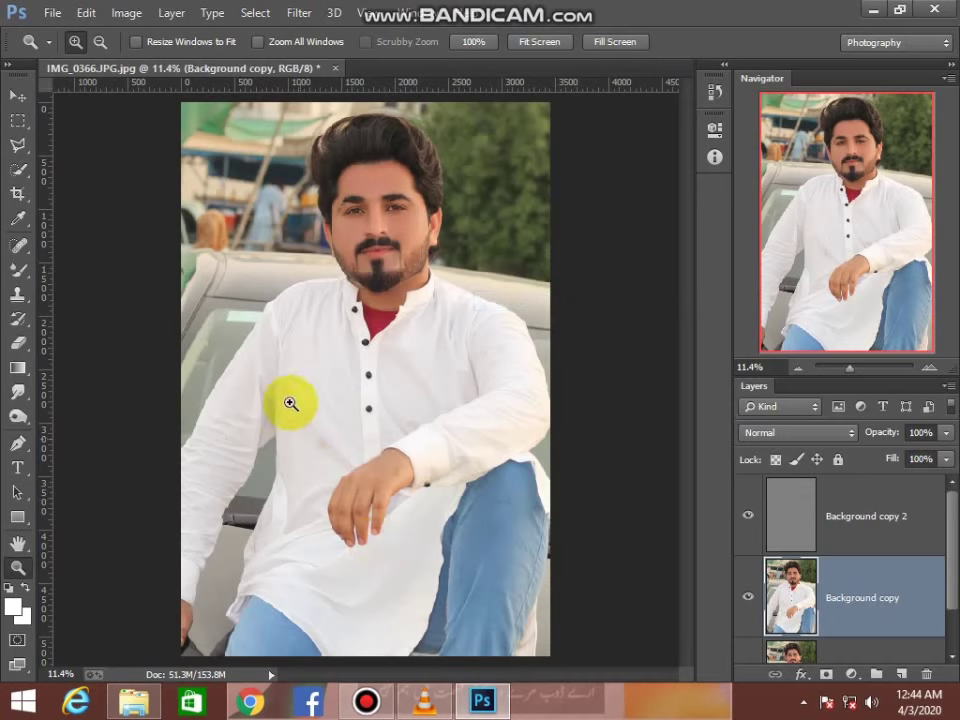
{"action": "left_click_drag", "start_coordinate": [290, 400], "coordinate": [418, 529]}
Step: Blend the skin on the back of the hand and fingers with a 142 px Mixer Brush
{"action": "left_click", "coordinate": [18, 270]}
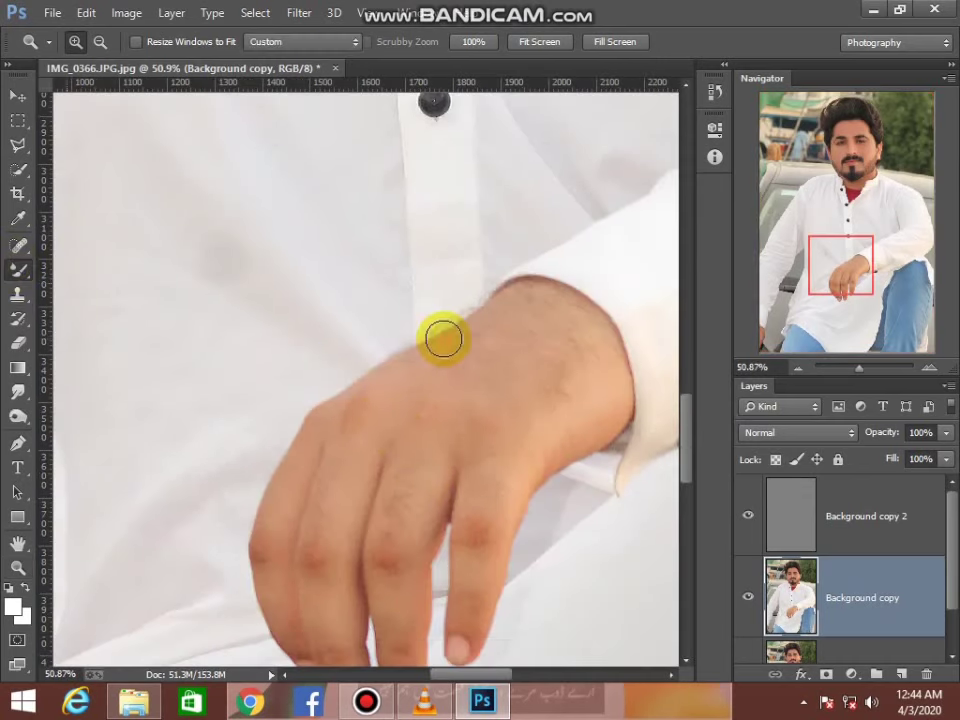
{"action": "right_click", "coordinate": [452, 338]}
{"action": "left_click_drag", "start_coordinate": [604, 387], "coordinate": [612, 385]}
{"action": "key", "text": "Return"}
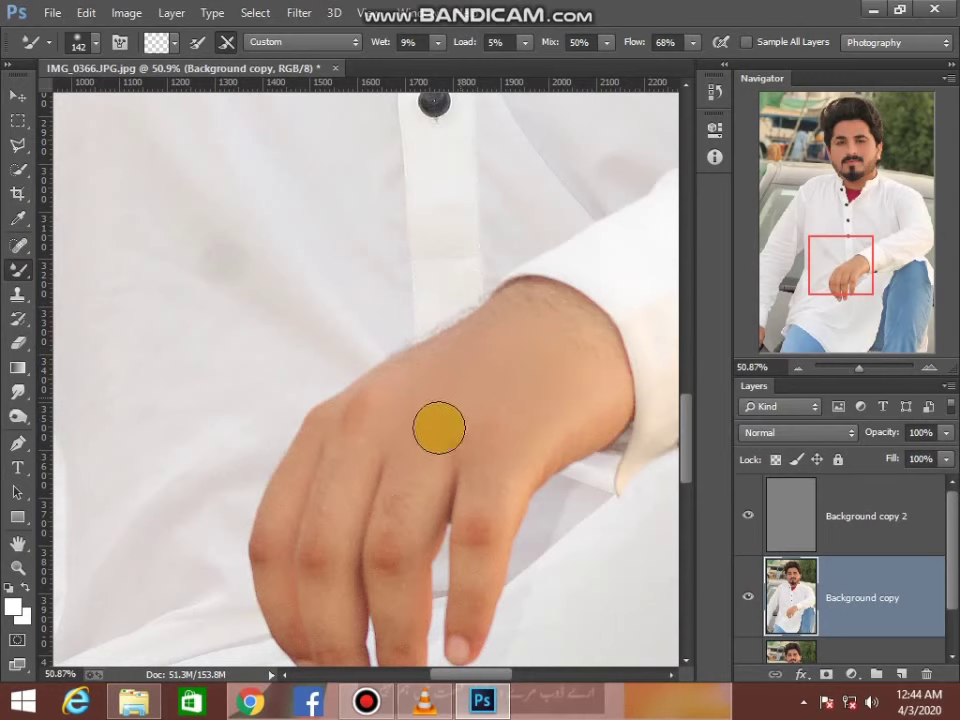
{"action": "scroll", "coordinate": [435, 420], "scroll_direction": "down", "scroll_amount": 3}
{"action": "left_click_drag", "start_coordinate": [493, 364], "coordinate": [482, 446]}
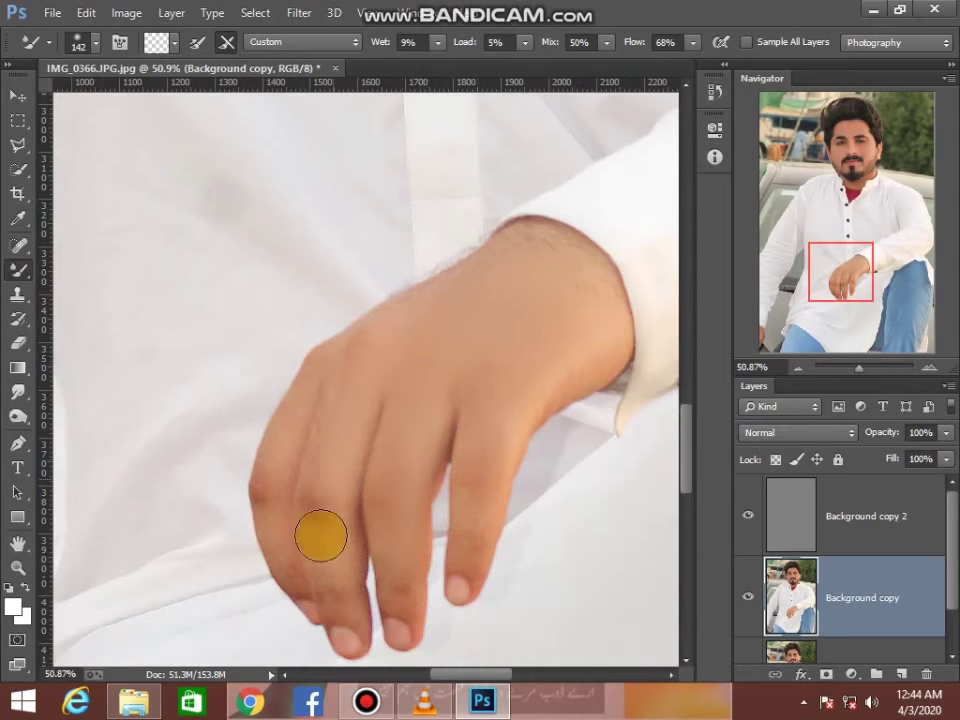
{"action": "left_click_drag", "start_coordinate": [356, 388], "coordinate": [293, 592]}
Step: Fit the whole photo back on screen
{"action": "left_click", "coordinate": [17, 566]}
{"action": "right_click", "coordinate": [349, 358]}
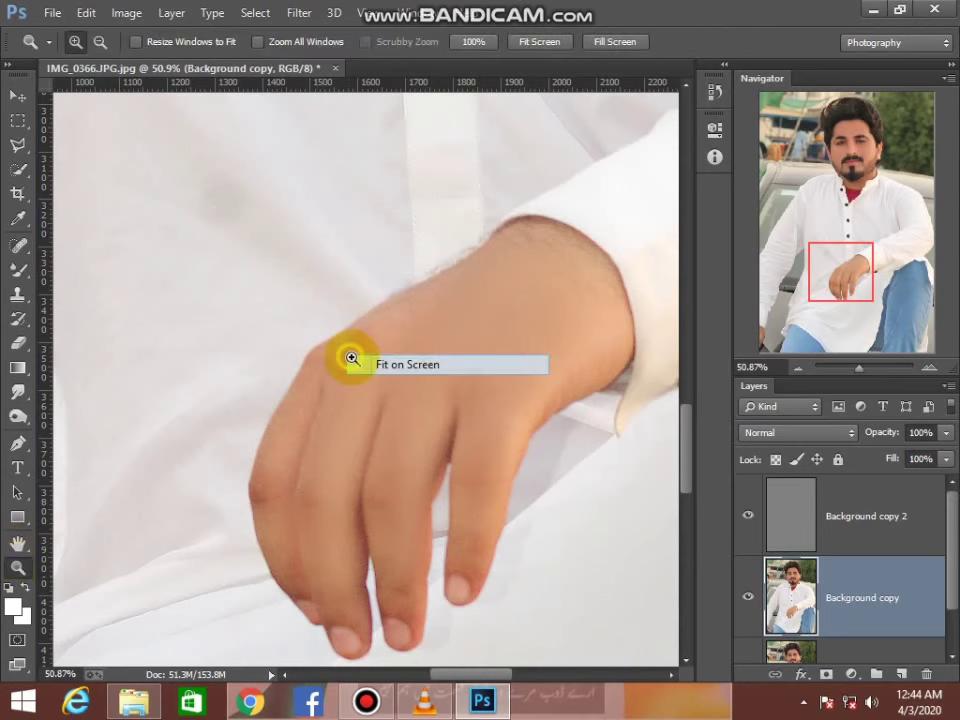
{"action": "left_click", "coordinate": [400, 363]}
Step: Merge all visible layers and duplicate the merged Background with Ctrl+J
{"action": "right_click", "coordinate": [853, 604]}
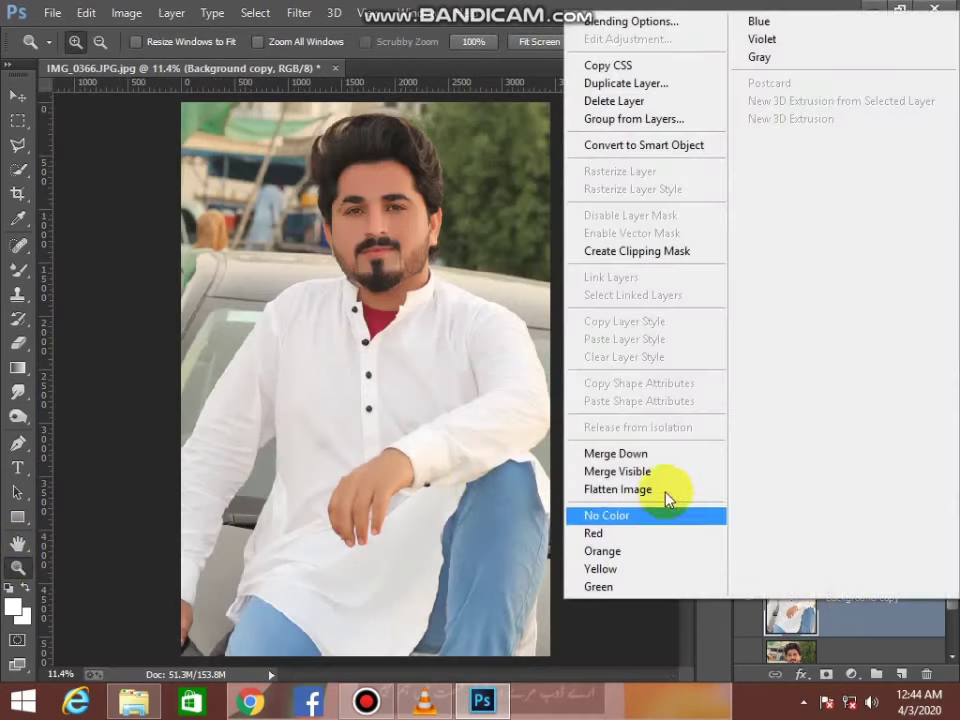
{"action": "left_click", "coordinate": [650, 469]}
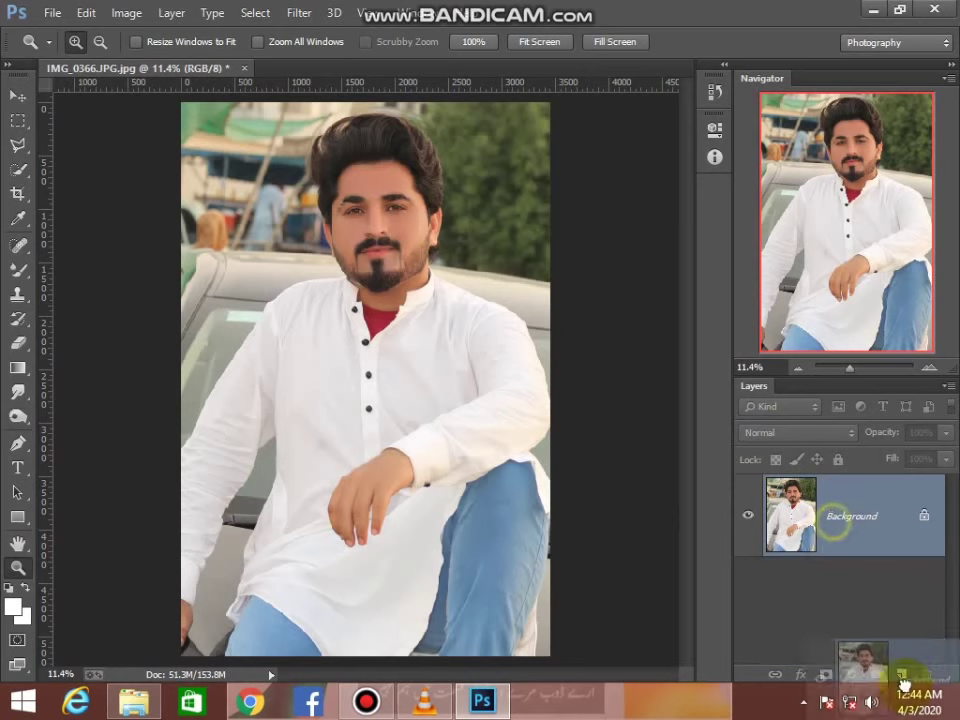
{"action": "key", "text": "ctrl+j"}
Step: Apply a brightening Camera Raw Filter preset to the duplicated layer
{"action": "left_click", "coordinate": [300, 12]}
{"action": "left_click", "coordinate": [313, 140]}
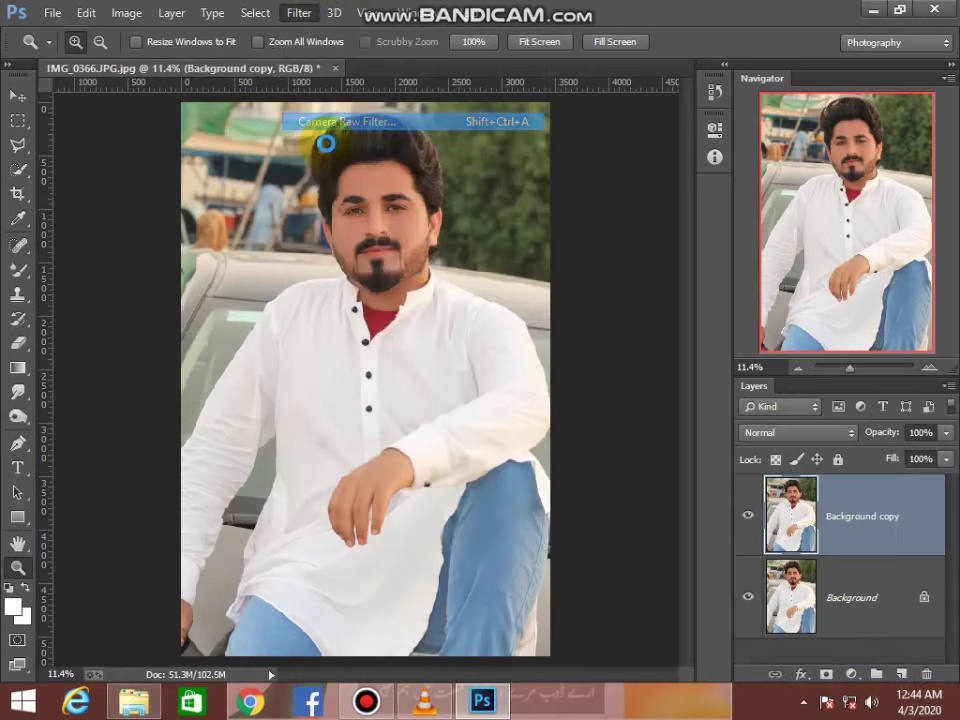
{"action": "left_click", "coordinate": [858, 227]}
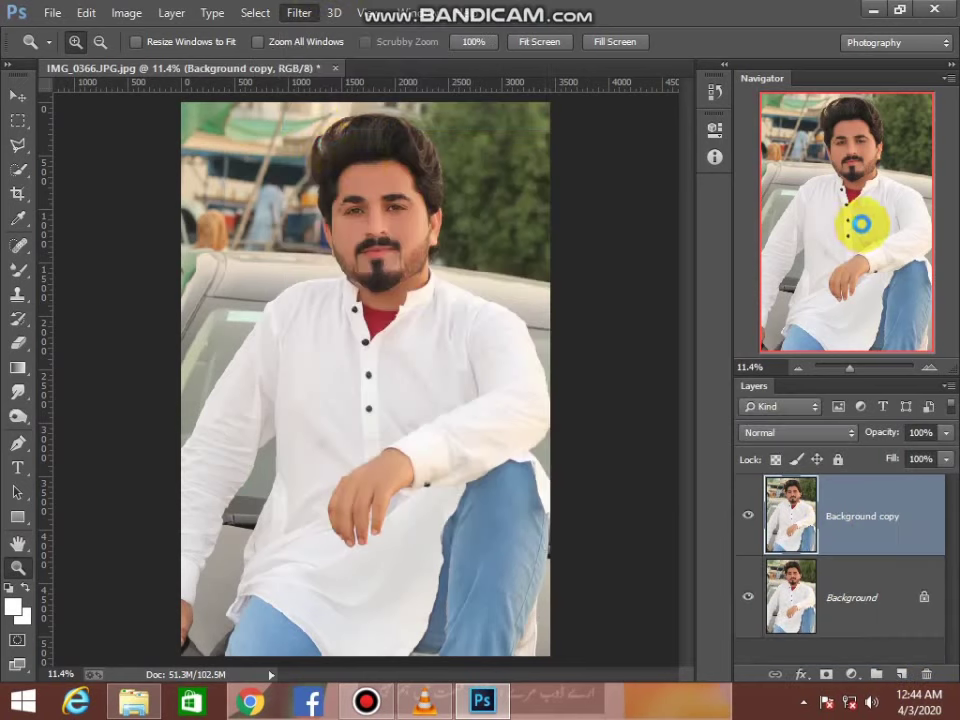
{"action": "left_click_drag", "start_coordinate": [861, 224], "coordinate": [884, 210]}
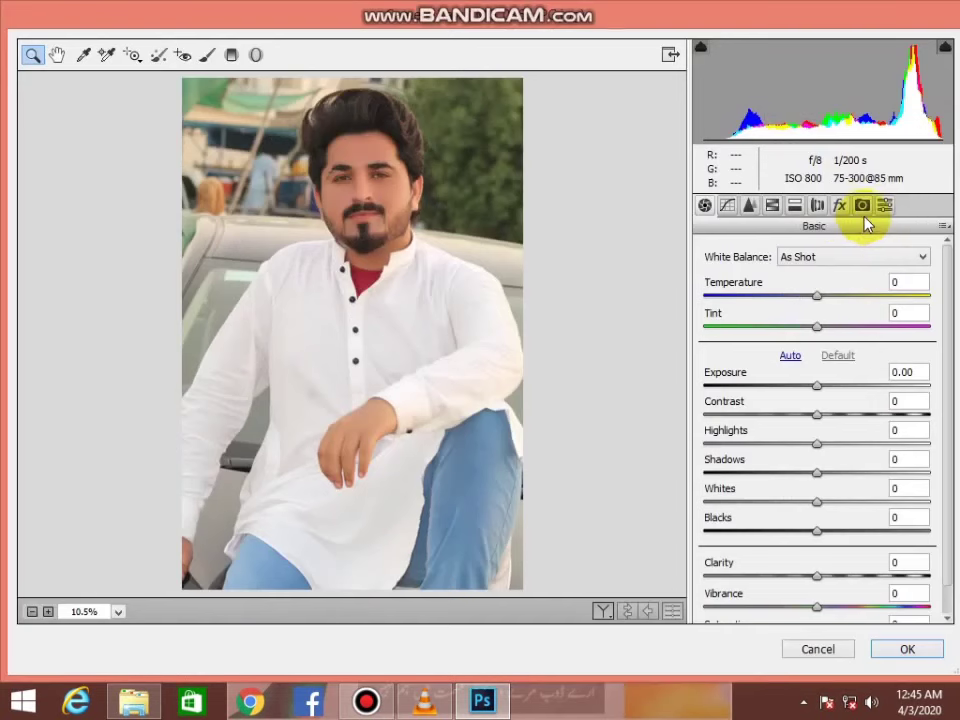
{"action": "left_click", "coordinate": [884, 205]}
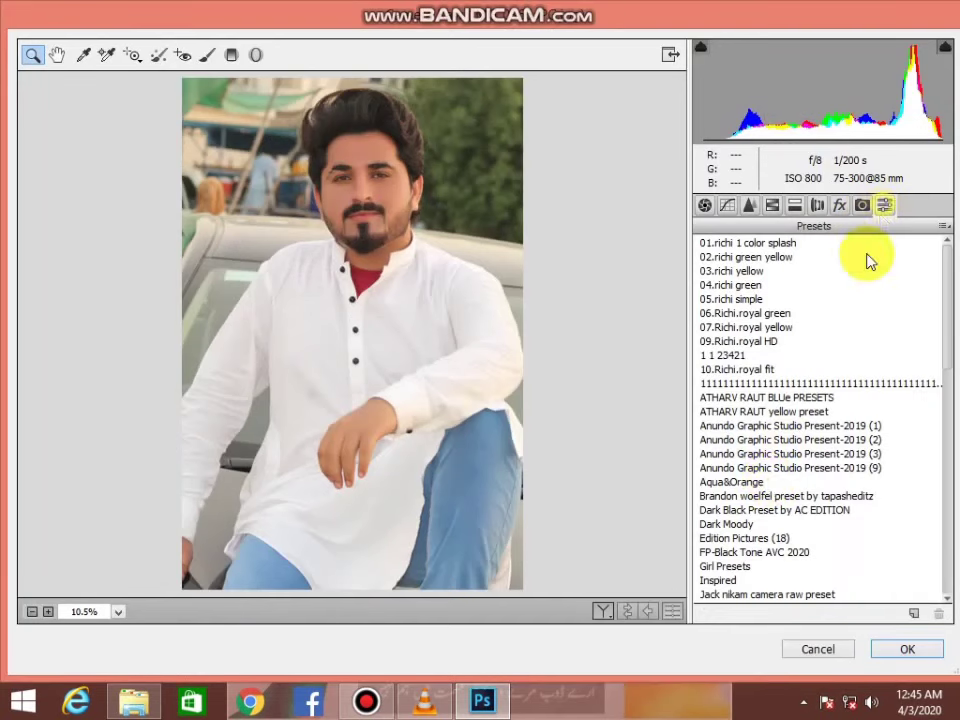
{"action": "left_click", "coordinate": [768, 384]}
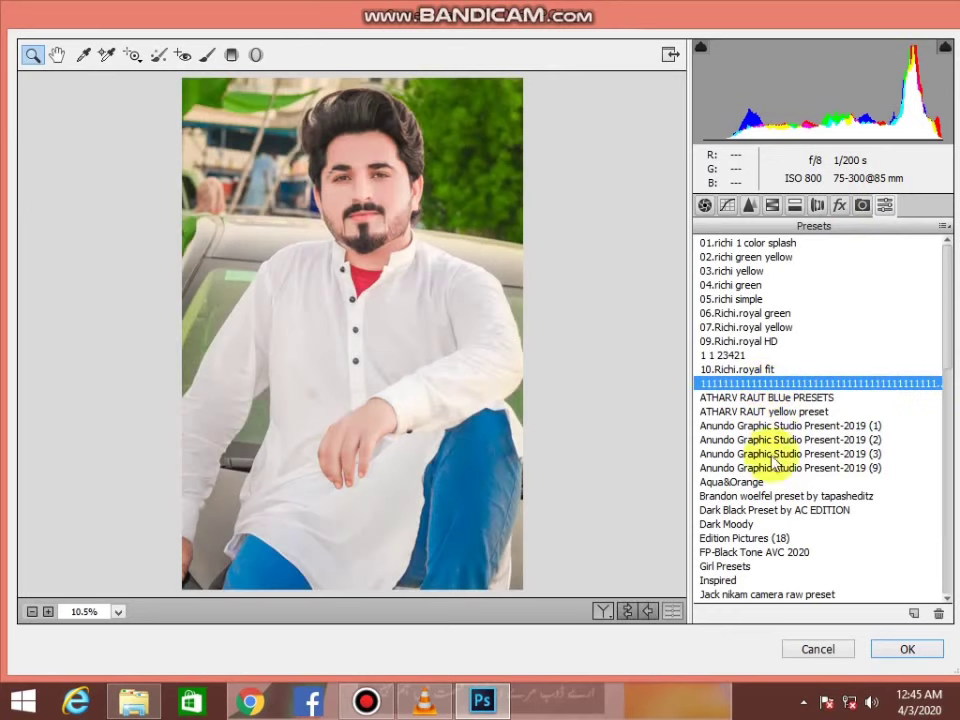
{"action": "left_click", "coordinate": [895, 646]}
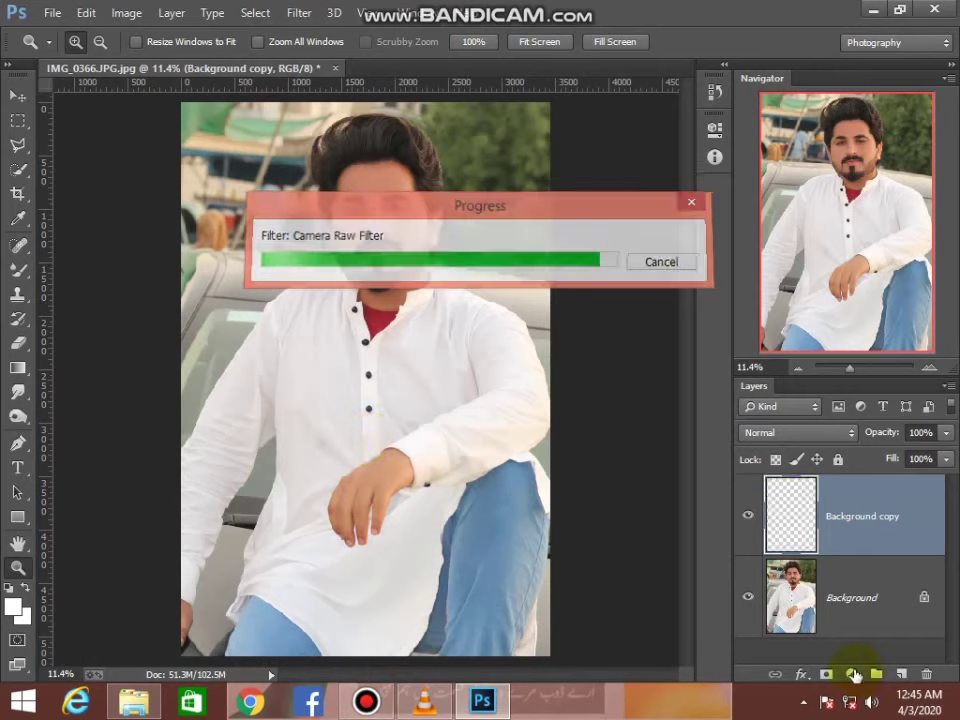
Step: Add a Selective Color layer and adjust the greens: Cyan -54, Yellow +100
{"action": "left_click", "coordinate": [855, 672]}
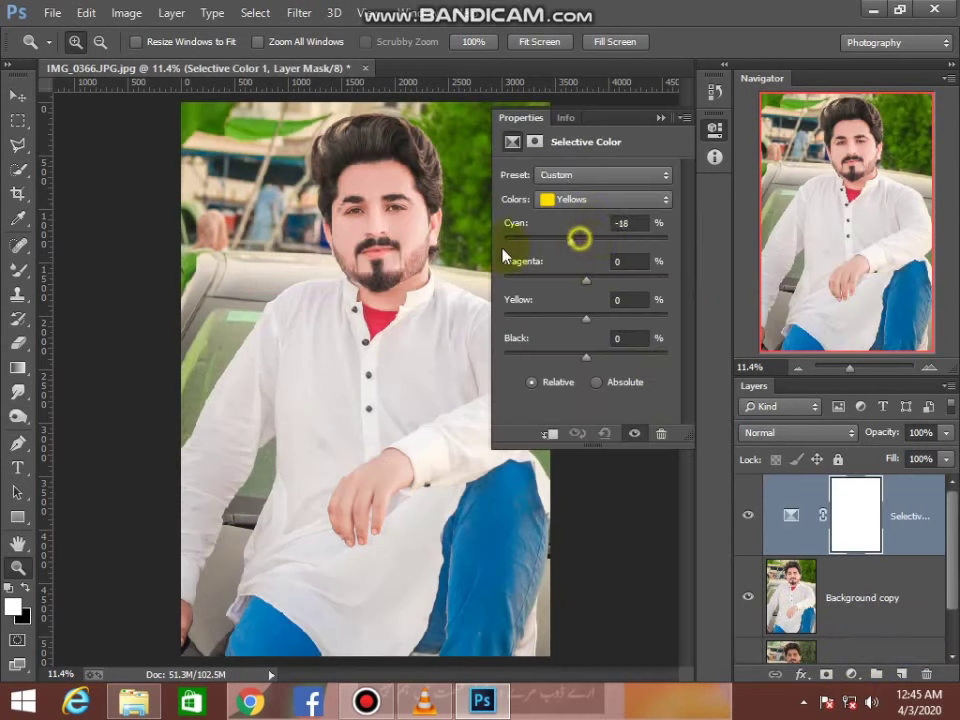
{"action": "left_click_drag", "start_coordinate": [503, 256], "coordinate": [506, 253]}
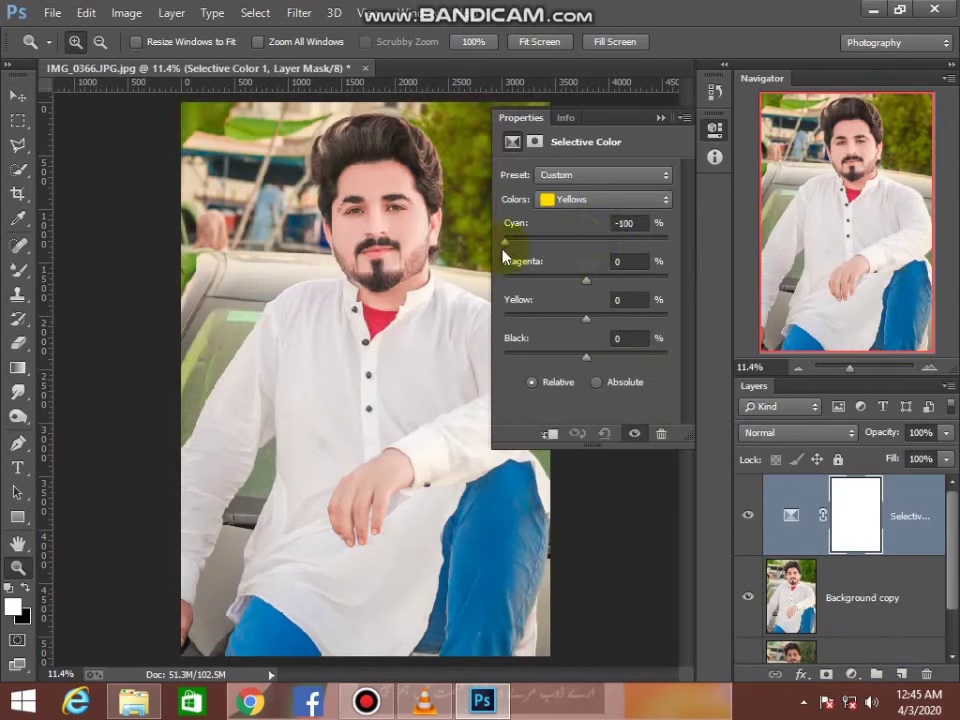
{"action": "left_click", "coordinate": [568, 200]}
{"action": "left_click", "coordinate": [578, 250]}
{"action": "left_click_drag", "start_coordinate": [586, 242], "coordinate": [452, 254]}
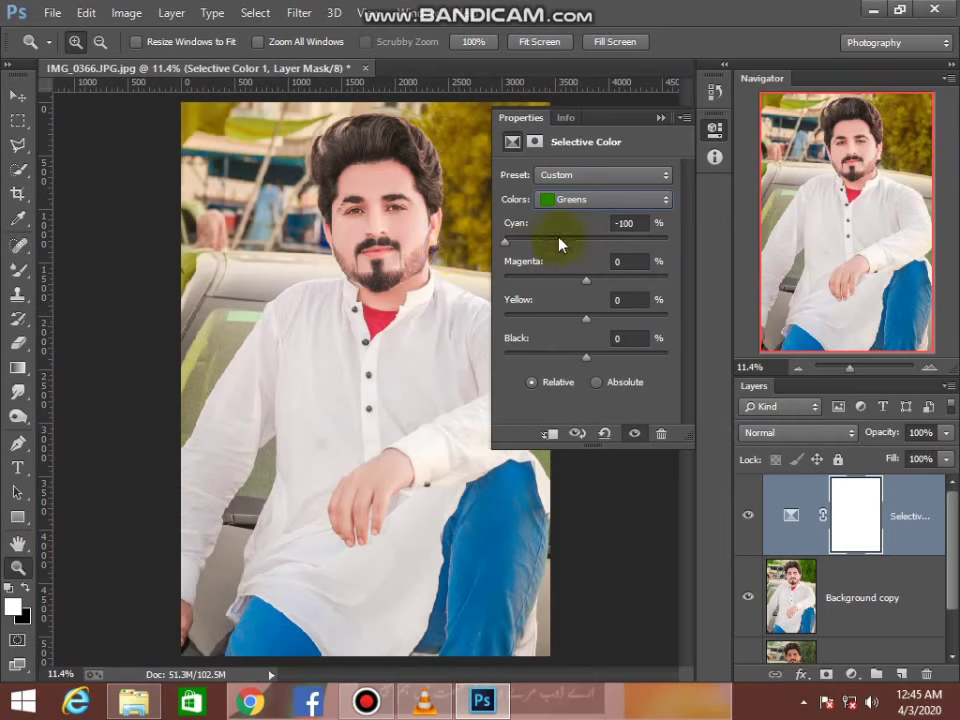
{"action": "left_click_drag", "start_coordinate": [558, 243], "coordinate": [541, 241]}
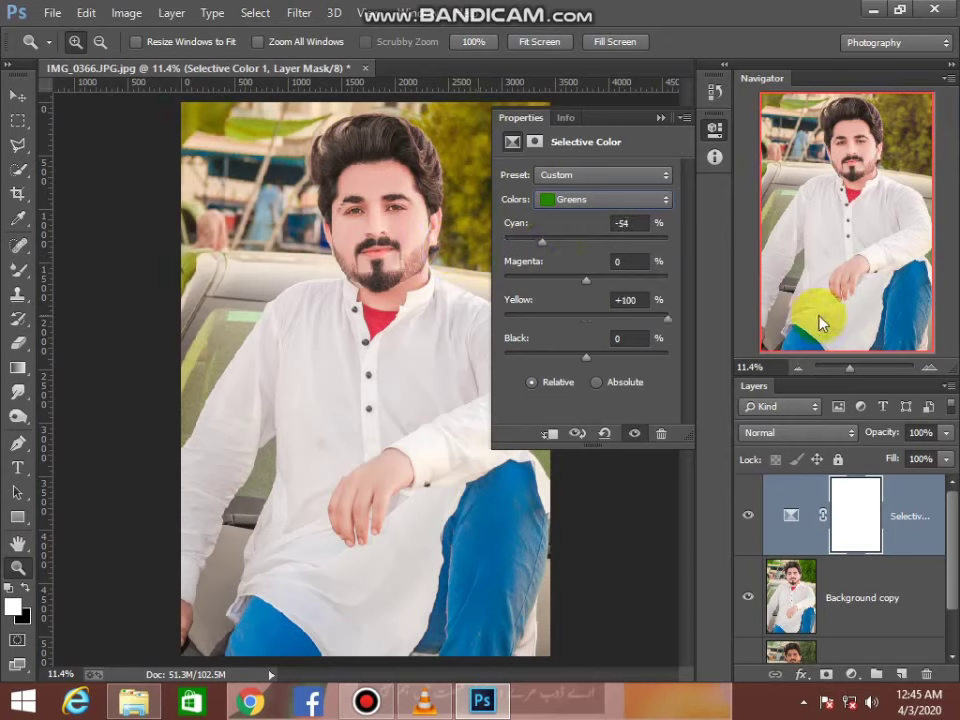
{"action": "mouse_move", "coordinate": [574, 244]}
{"action": "left_mouse_down"}
{"action": "mouse_move", "coordinate": [568, 236]}
{"action": "mouse_move", "coordinate": [668, 240]}
{"action": "left_mouse_up"}
{"action": "left_click_drag", "start_coordinate": [589, 317], "coordinate": [558, 325]}
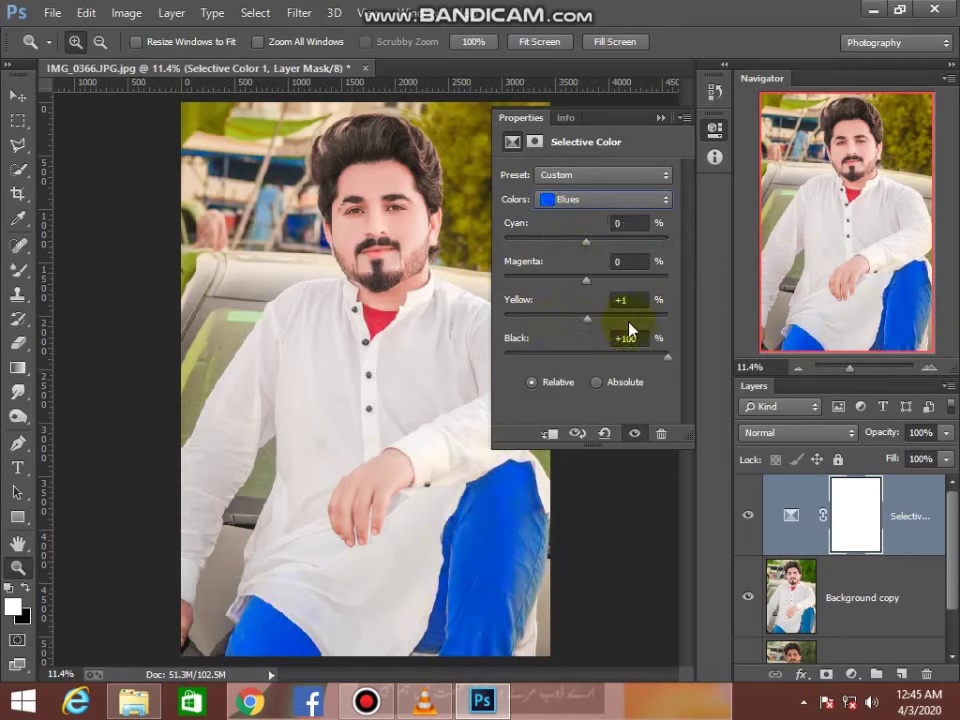
Step: Lower Yellow in the blues to -43, then tint the blacks with added Magenta and Cyan +9
{"action": "left_click_drag", "start_coordinate": [629, 328], "coordinate": [546, 321]}
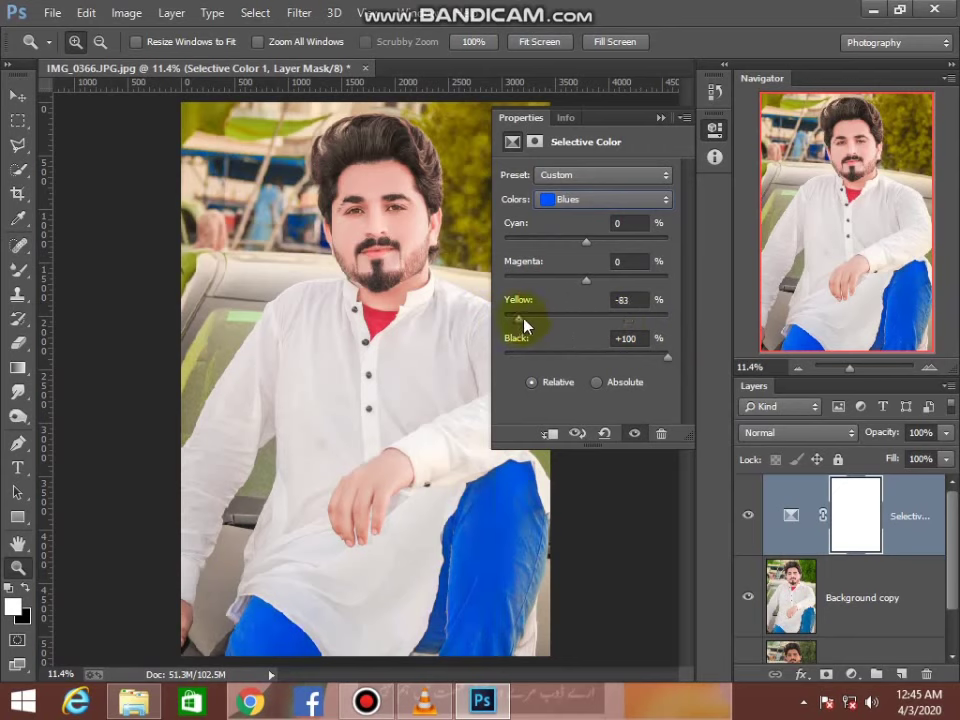
{"action": "left_click", "coordinate": [580, 203]}
{"action": "left_click", "coordinate": [579, 336]}
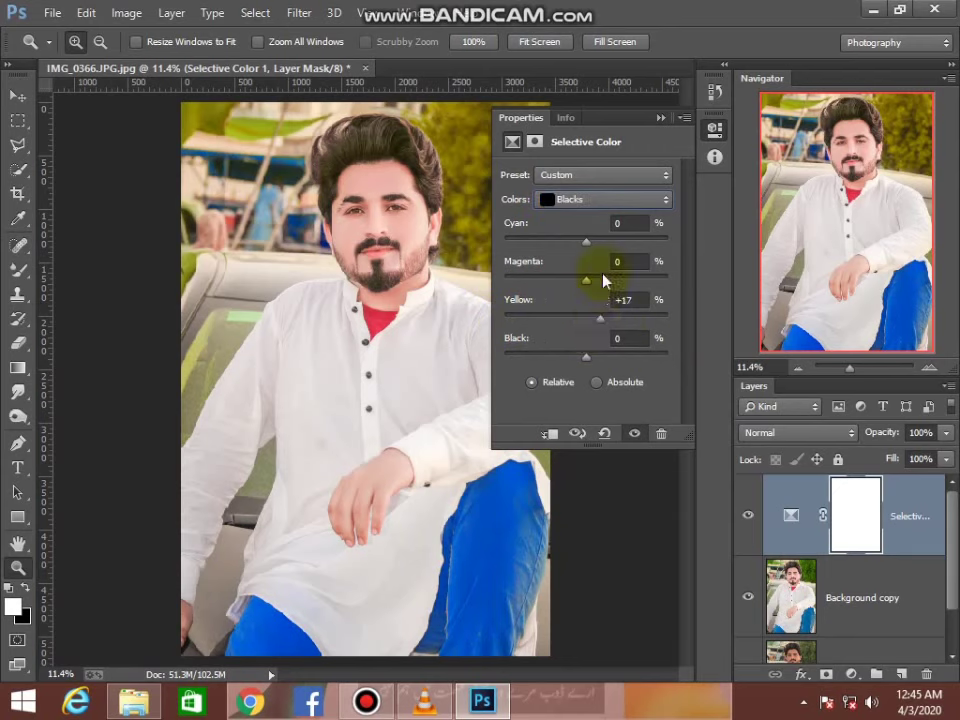
{"action": "left_click", "coordinate": [602, 279]}
{"action": "left_click_drag", "start_coordinate": [598, 247], "coordinate": [593, 243]}
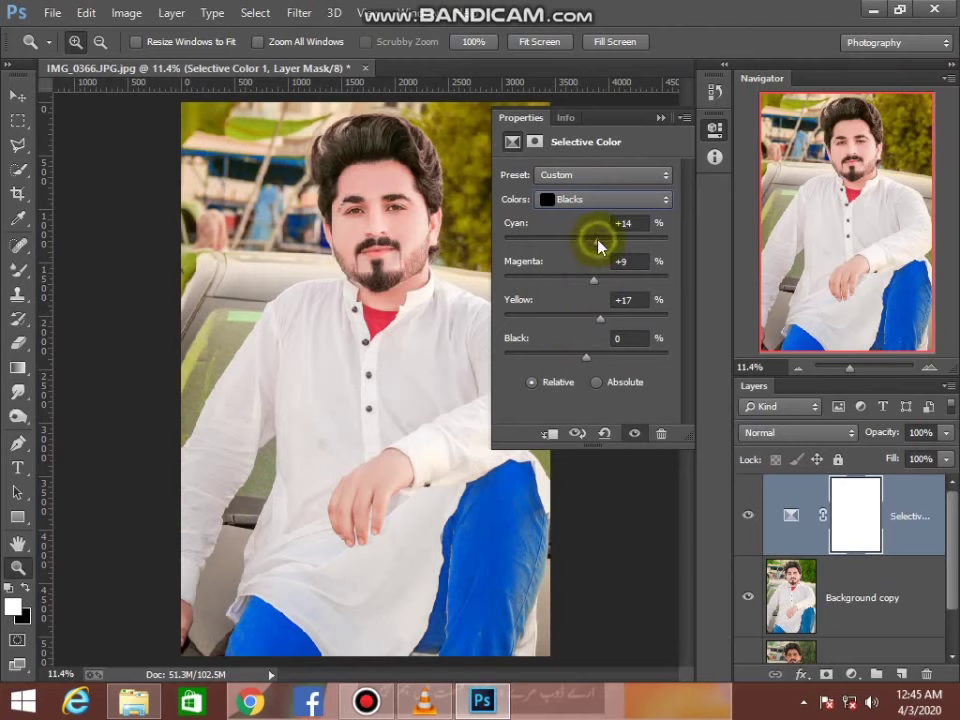
{"action": "left_click", "coordinate": [655, 120]}
Step: Merge the Selective Color adjustment down and duplicate the Background layer
{"action": "right_click", "coordinate": [857, 580]}
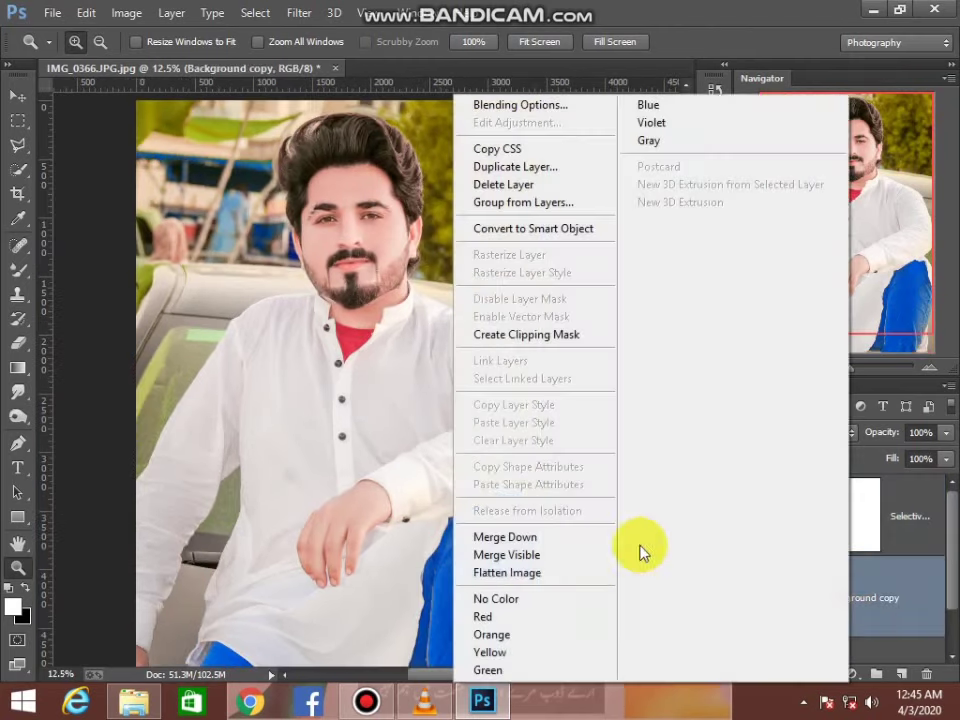
{"action": "left_click", "coordinate": [583, 557]}
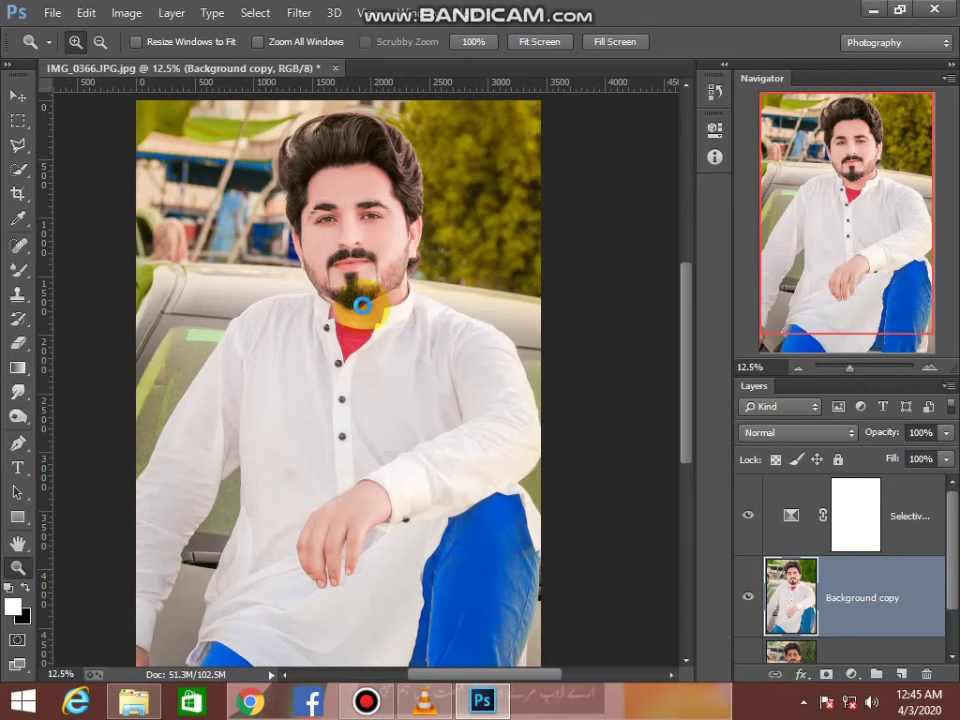
{"action": "right_click", "coordinate": [373, 305]}
{"action": "left_click", "coordinate": [410, 300]}
{"action": "left_click_drag", "start_coordinate": [860, 530], "coordinate": [898, 673]}
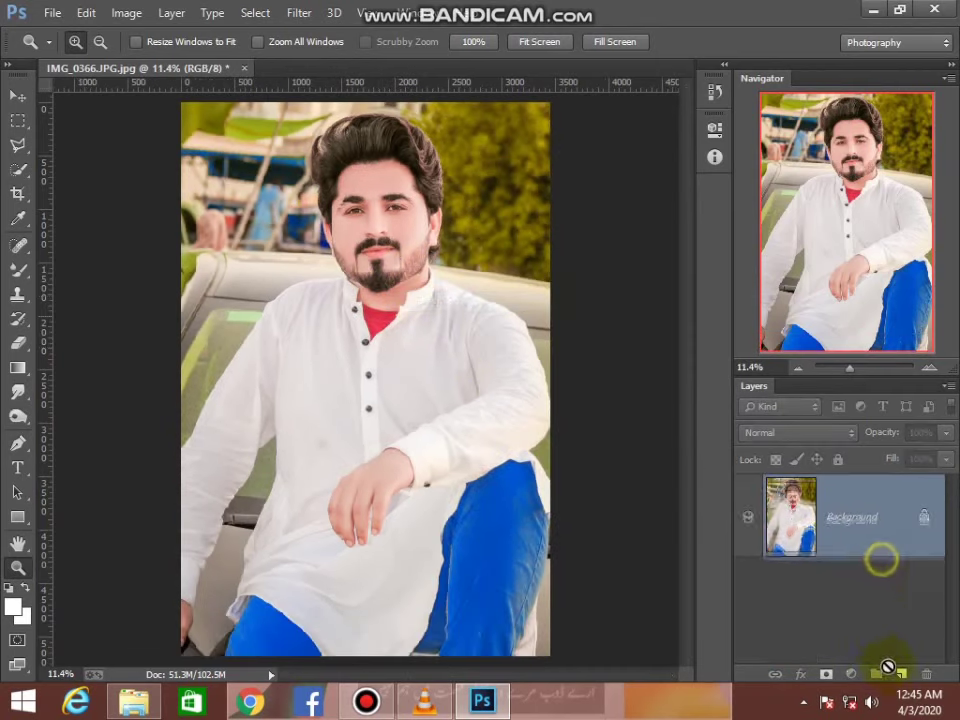
Step: Zoom onto the eyes and lighten both irises with the Dodge Tool
{"action": "left_click_drag", "start_coordinate": [335, 195], "coordinate": [372, 214]}
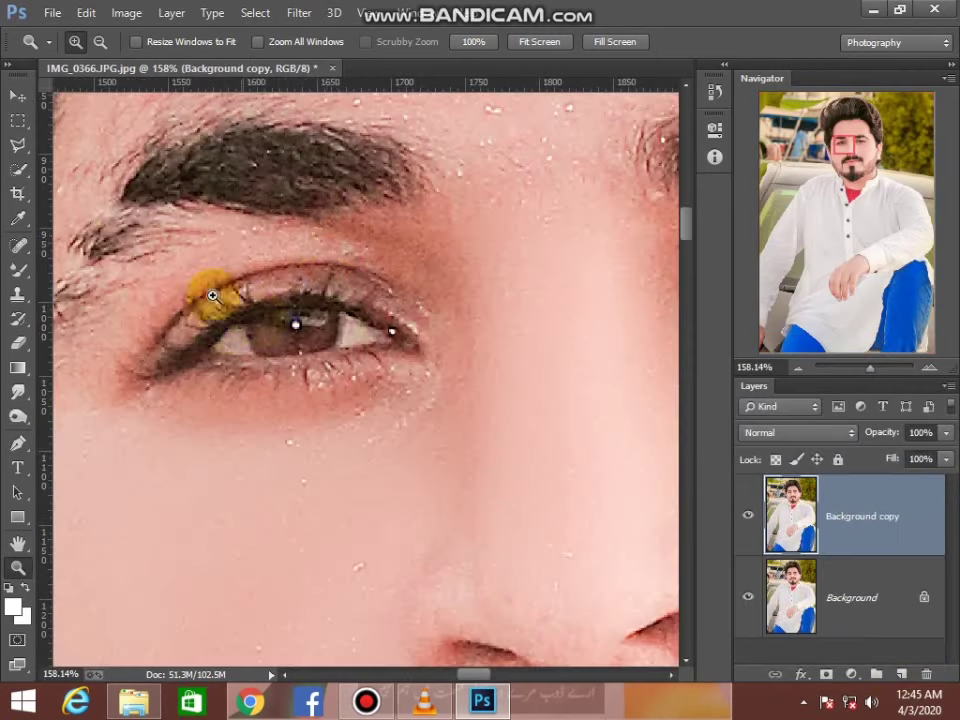
{"action": "left_click_drag", "start_coordinate": [210, 289], "coordinate": [399, 399]}
{"action": "left_click", "coordinate": [17, 416]}
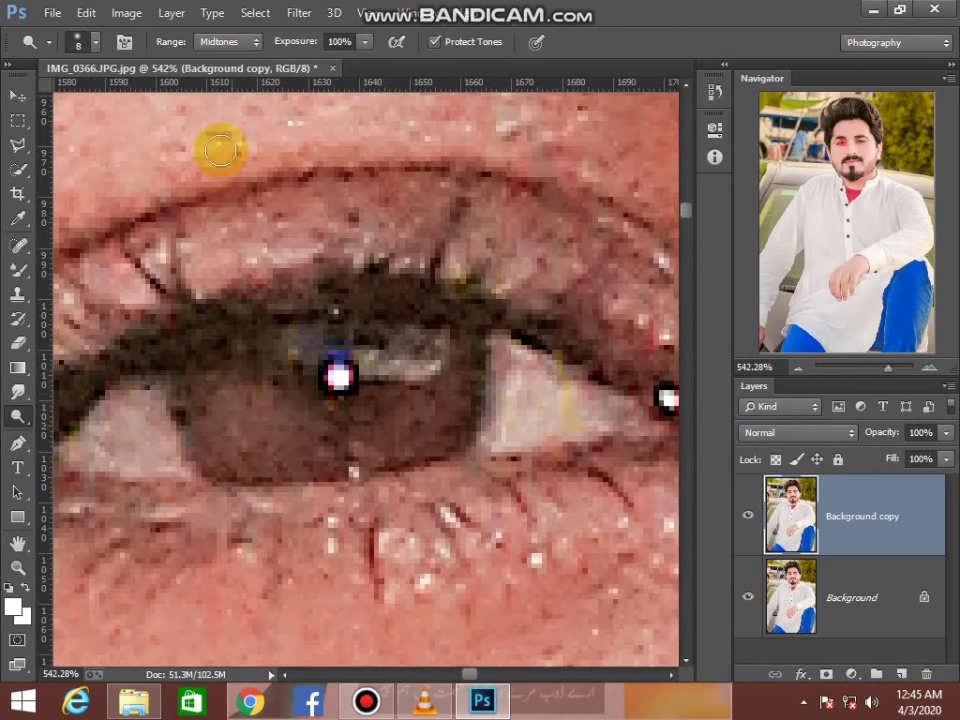
{"action": "mouse_move", "coordinate": [212, 377]}
{"action": "left_mouse_down"}
{"action": "mouse_move", "coordinate": [396, 424]}
{"action": "mouse_move", "coordinate": [437, 369]}
{"action": "mouse_move", "coordinate": [227, 393]}
{"action": "mouse_move", "coordinate": [424, 373]}
{"action": "mouse_move", "coordinate": [249, 424]}
{"action": "mouse_move", "coordinate": [324, 452]}
{"action": "mouse_move", "coordinate": [418, 425]}
{"action": "mouse_move", "coordinate": [236, 386]}
{"action": "mouse_move", "coordinate": [435, 386]}
{"action": "left_mouse_up"}
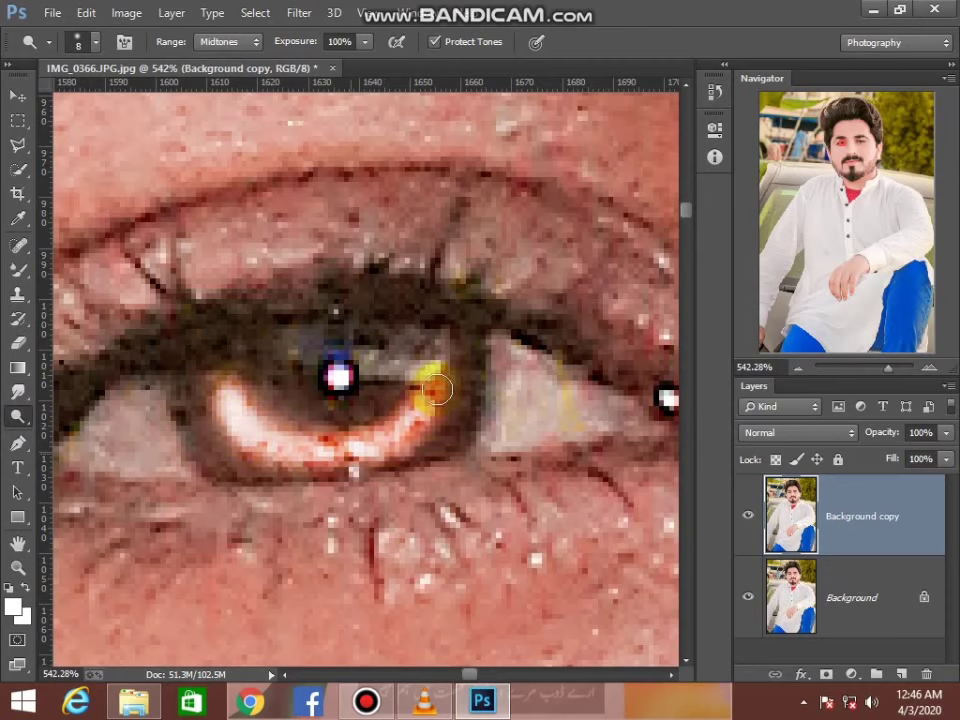
{"action": "left_click", "coordinate": [858, 148]}
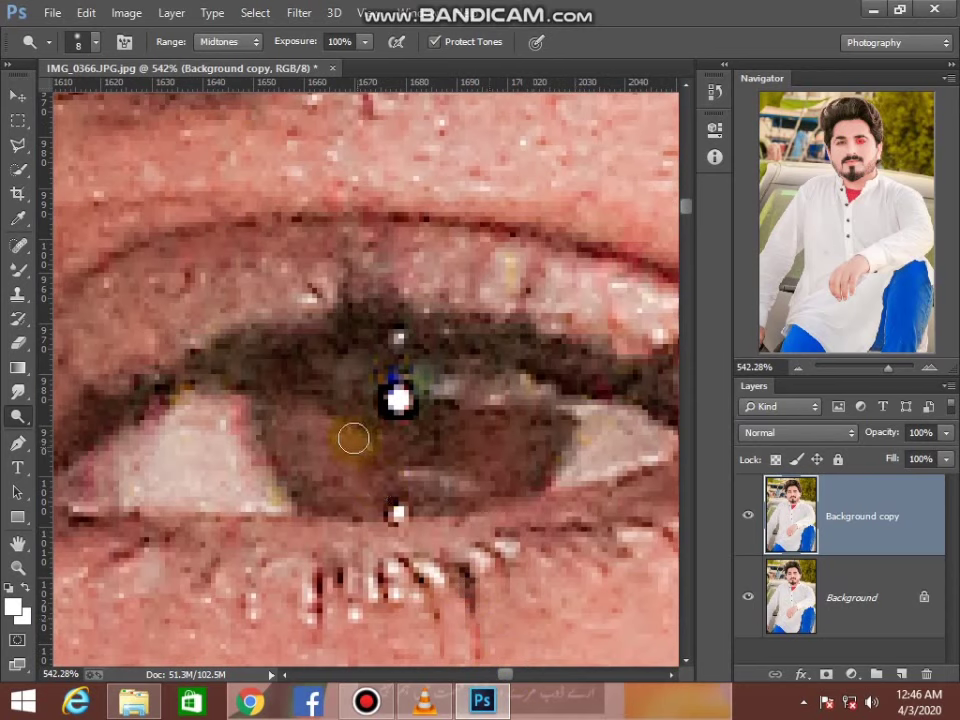
{"action": "mouse_move", "coordinate": [353, 438]}
{"action": "left_mouse_down"}
{"action": "mouse_move", "coordinate": [366, 476]}
{"action": "mouse_move", "coordinate": [484, 450]}
{"action": "mouse_move", "coordinate": [317, 411]}
{"action": "mouse_move", "coordinate": [496, 410]}
{"action": "mouse_move", "coordinate": [313, 420]}
{"action": "mouse_move", "coordinate": [499, 407]}
{"action": "mouse_move", "coordinate": [326, 439]}
{"action": "left_mouse_up"}
Step: Fit the image on screen, then zoom back in on the face
{"action": "left_click", "coordinate": [17, 566]}
{"action": "right_click", "coordinate": [236, 407]}
{"action": "left_click", "coordinate": [364, 413]}
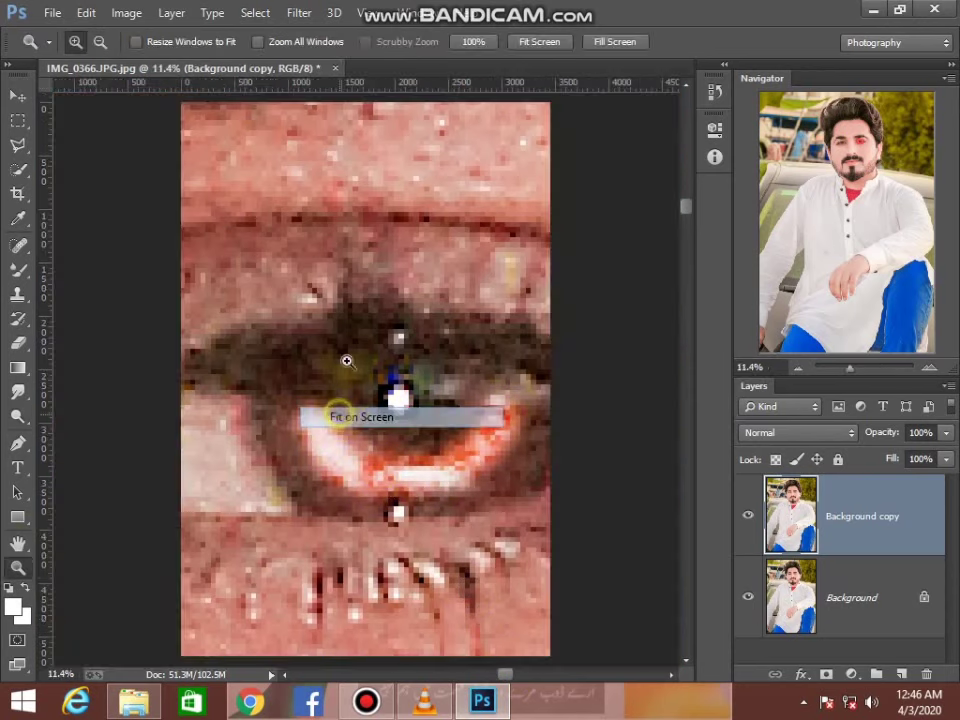
{"action": "left_click_drag", "start_coordinate": [320, 132], "coordinate": [426, 289]}
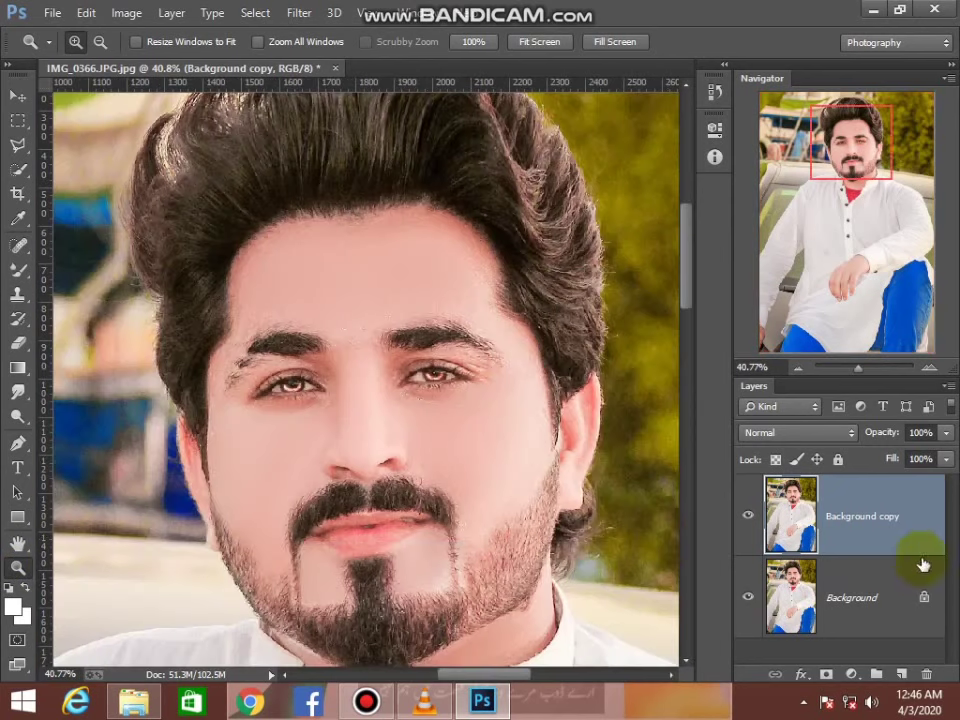
Step: Set the dodged copy's fill to 50% and merge all visible layers into Background
{"action": "left_click", "coordinate": [945, 460]}
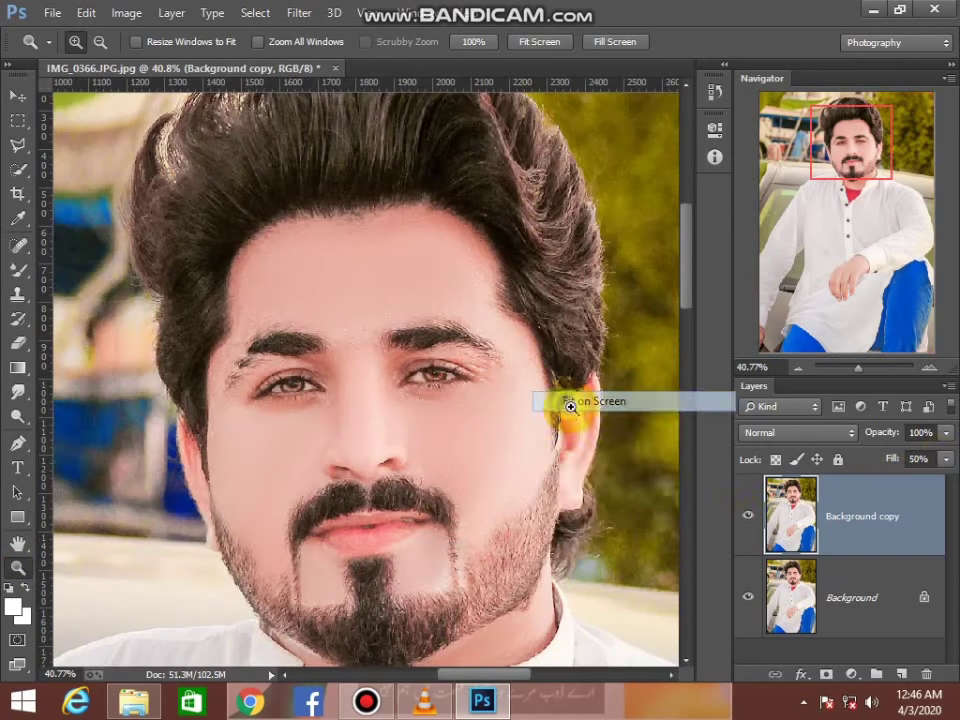
{"action": "key", "text": "ctrl+0"}
{"action": "right_click", "coordinate": [857, 600]}
{"action": "left_click", "coordinate": [825, 497]}
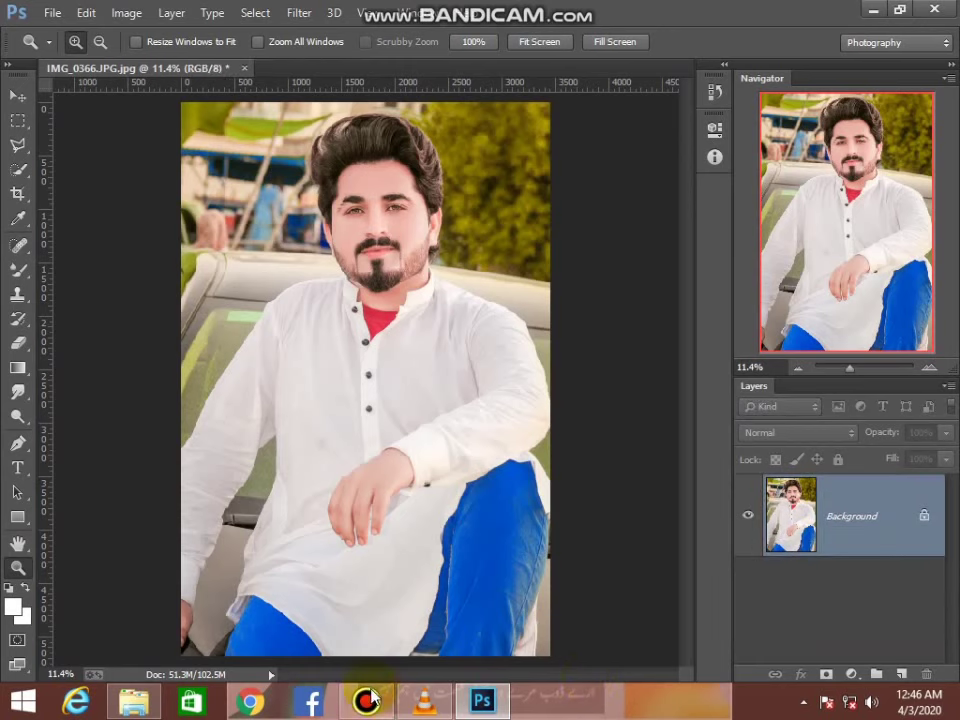
Step: Duplicate the flattened Background layer again
{"action": "key", "text": "alt+Tab"}
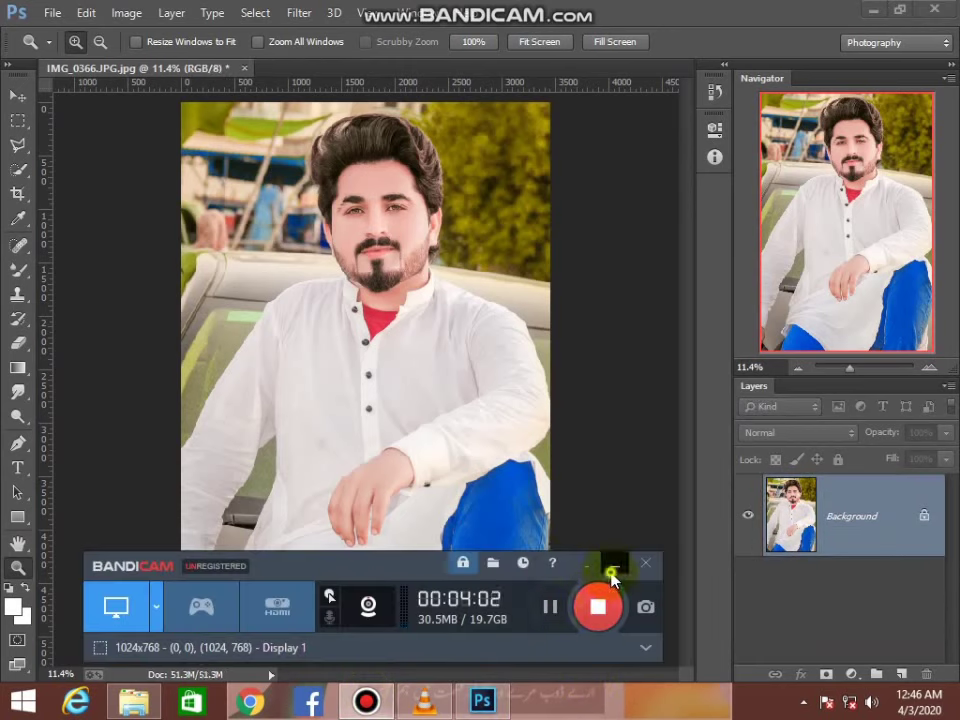
{"action": "left_click", "coordinate": [614, 566]}
{"action": "left_click_drag", "start_coordinate": [884, 546], "coordinate": [901, 675]}
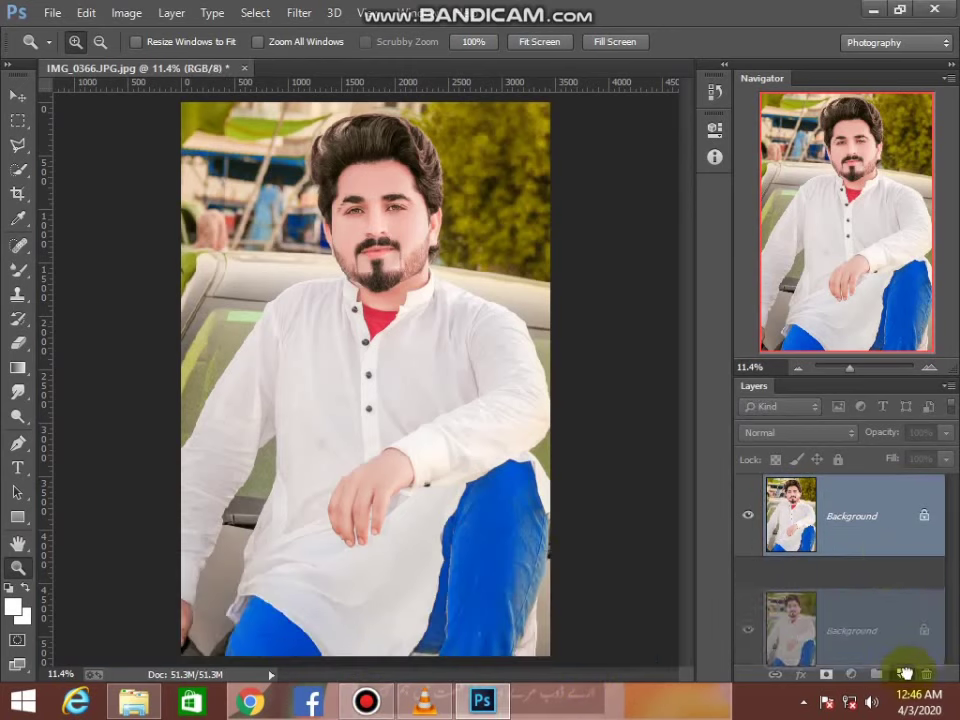
{"action": "left_click", "coordinate": [302, 12]}
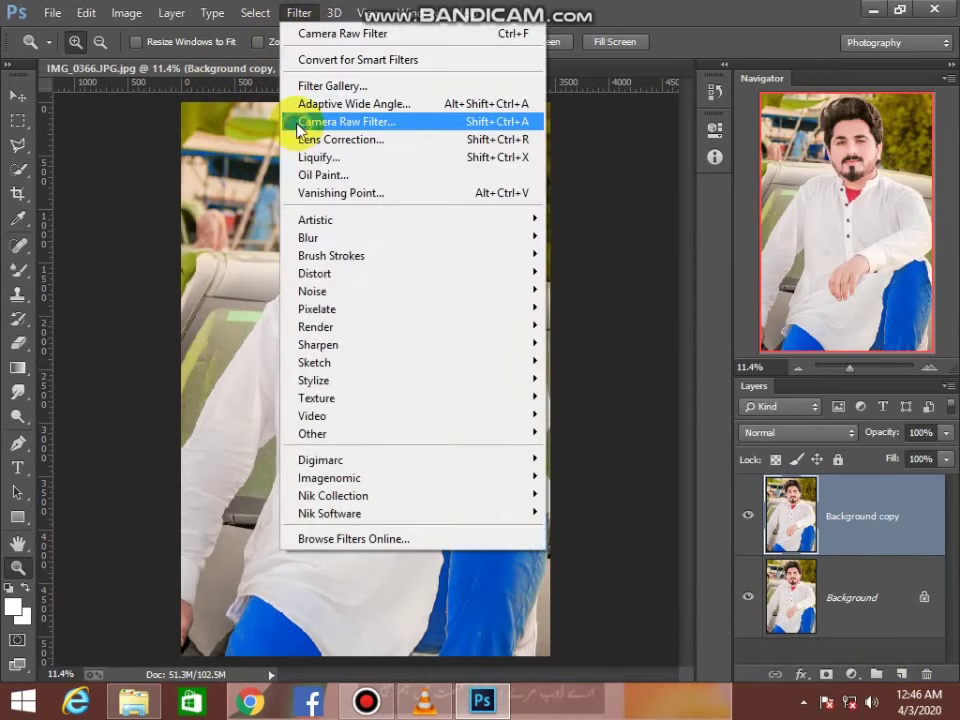
Step: Set the Camera Raw Filter HSL hue sliders to Greens -100 and Yellows -21 on the copy
{"action": "left_click", "coordinate": [327, 120]}
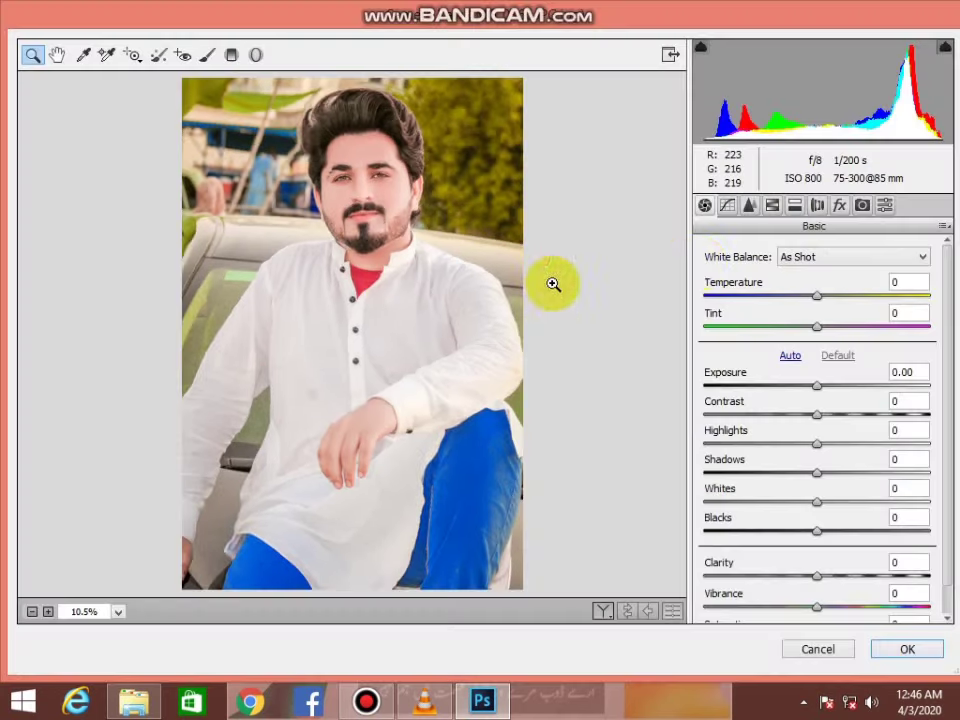
{"action": "left_click", "coordinate": [772, 204]}
{"action": "left_click_drag", "start_coordinate": [783, 428], "coordinate": [651, 430]}
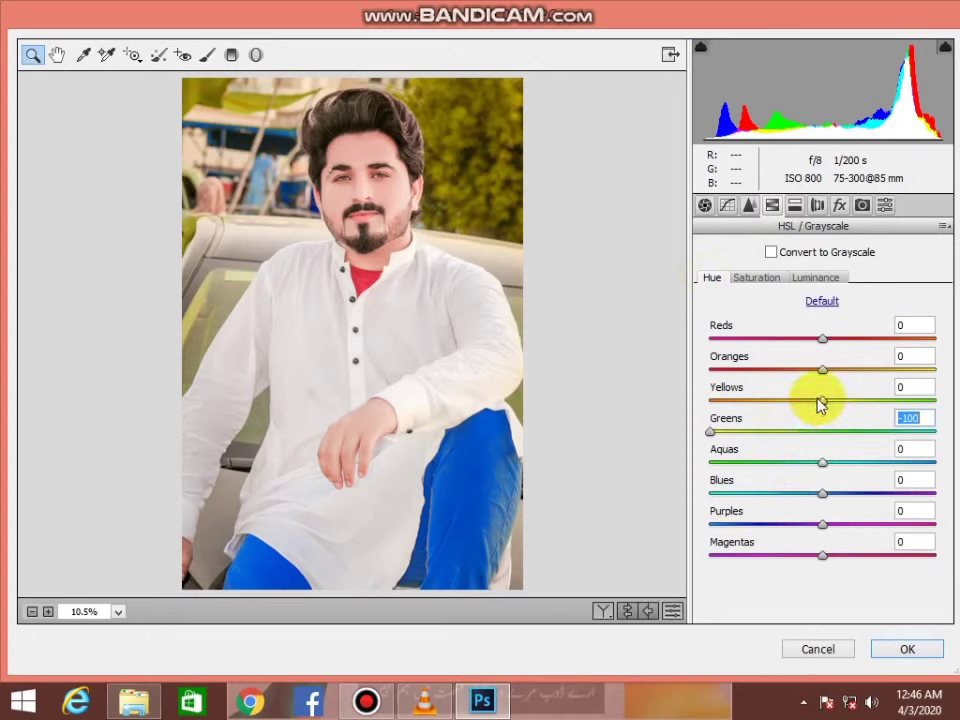
{"action": "mouse_move", "coordinate": [801, 401]}
{"action": "left_mouse_down"}
{"action": "mouse_move", "coordinate": [787, 402]}
{"action": "mouse_move", "coordinate": [799, 402]}
{"action": "left_mouse_up"}
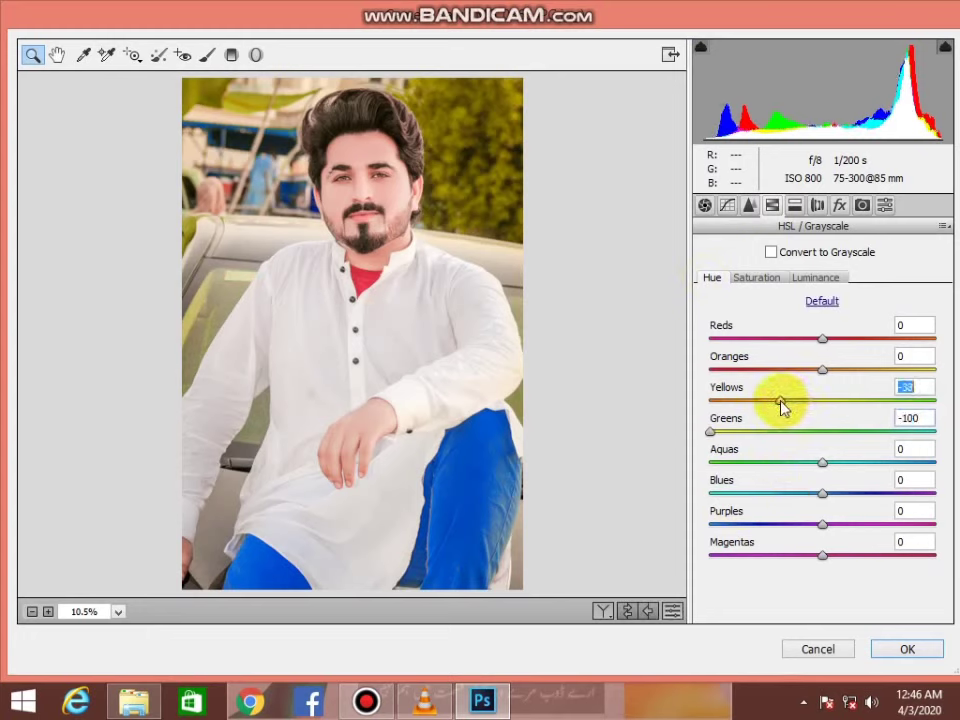
{"action": "left_click", "coordinate": [893, 652]}
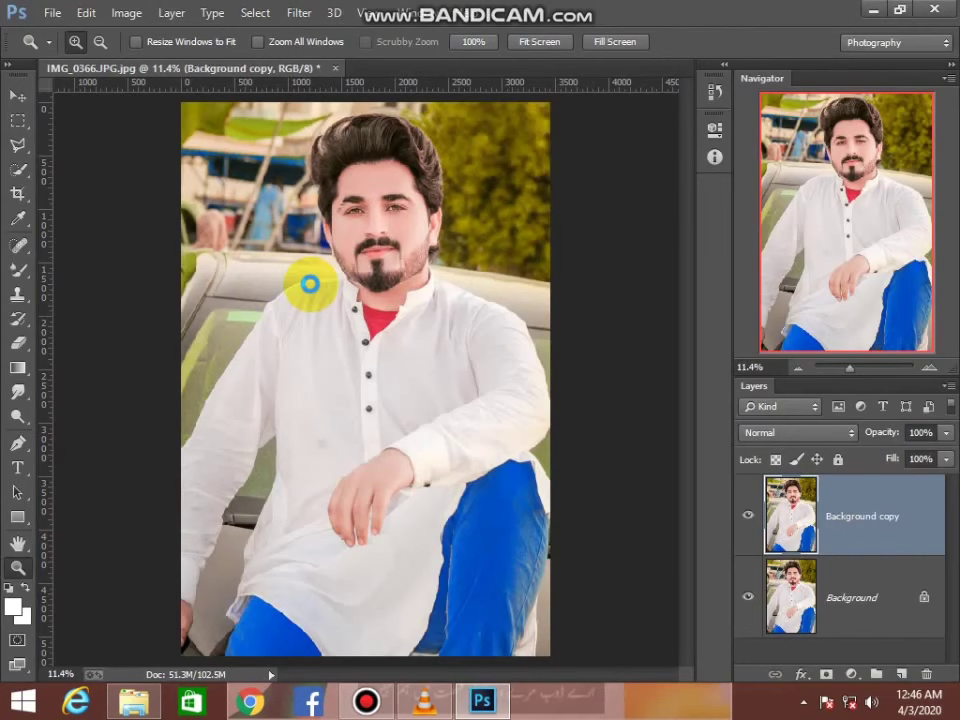
Step: Flatten the image and add a Selective Color adjustment layer
{"action": "right_click", "coordinate": [868, 585]}
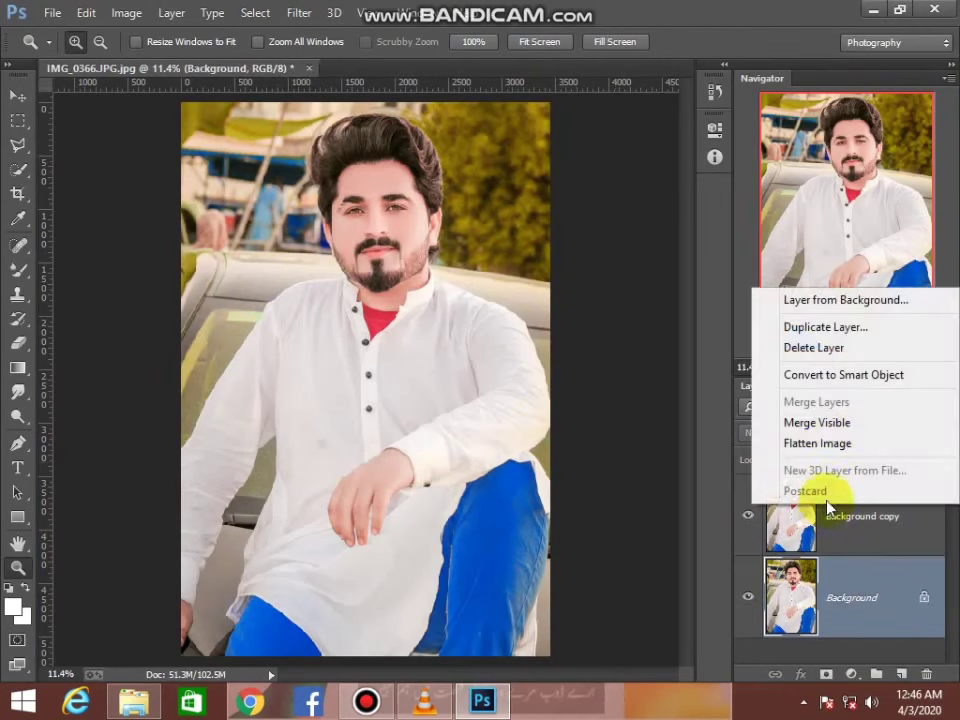
{"action": "left_click", "coordinate": [817, 443]}
{"action": "left_click", "coordinate": [851, 674]}
{"action": "left_click", "coordinate": [842, 650]}
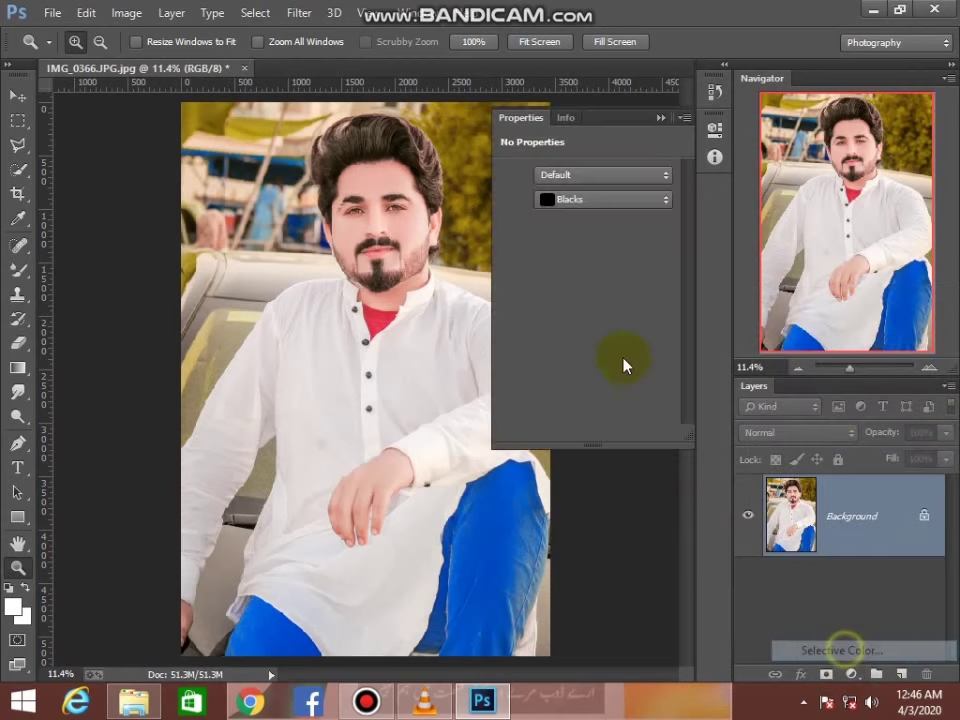
Step: Tint the Whites in Selective Color with Cyan +74 and Yellow +26
{"action": "left_click", "coordinate": [595, 199]}
{"action": "left_click", "coordinate": [579, 306]}
{"action": "left_click_drag", "start_coordinate": [586, 313], "coordinate": [598, 313]}
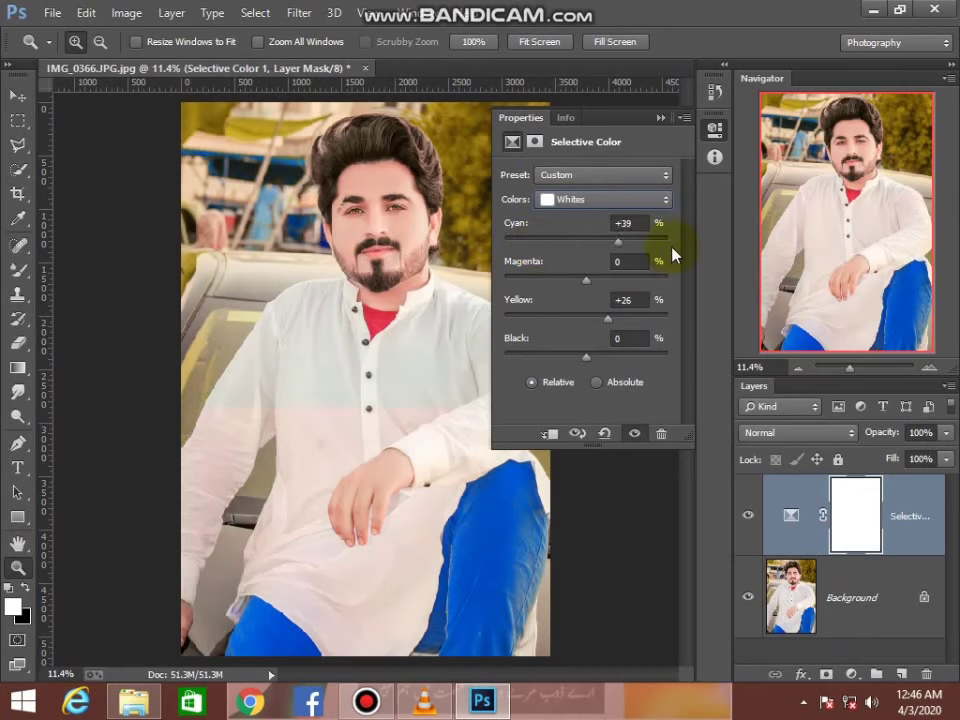
{"action": "left_click_drag", "start_coordinate": [671, 247], "coordinate": [674, 242]}
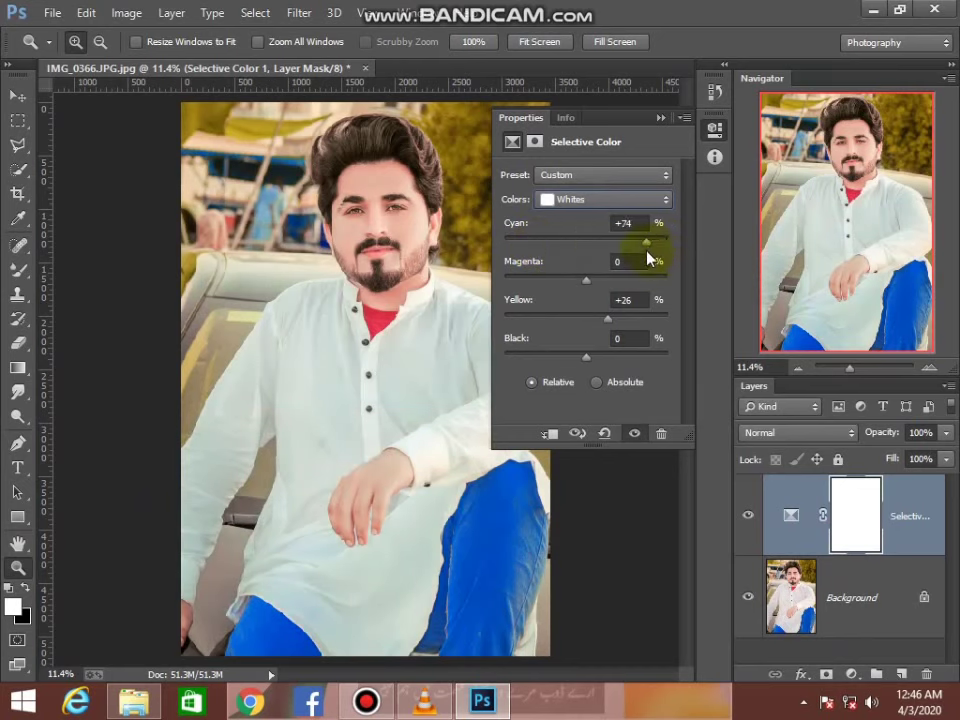
{"action": "left_click", "coordinate": [661, 119]}
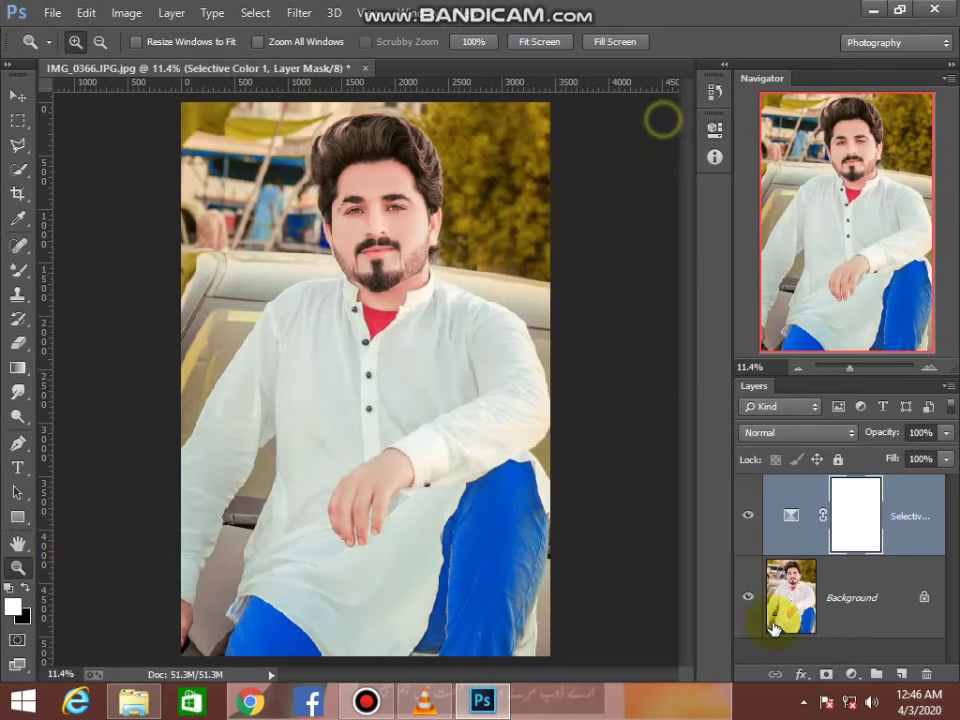
Step: Merge the Selective Color adjustment down into the Background
{"action": "right_click", "coordinate": [834, 607]}
{"action": "left_click", "coordinate": [301, 267]}
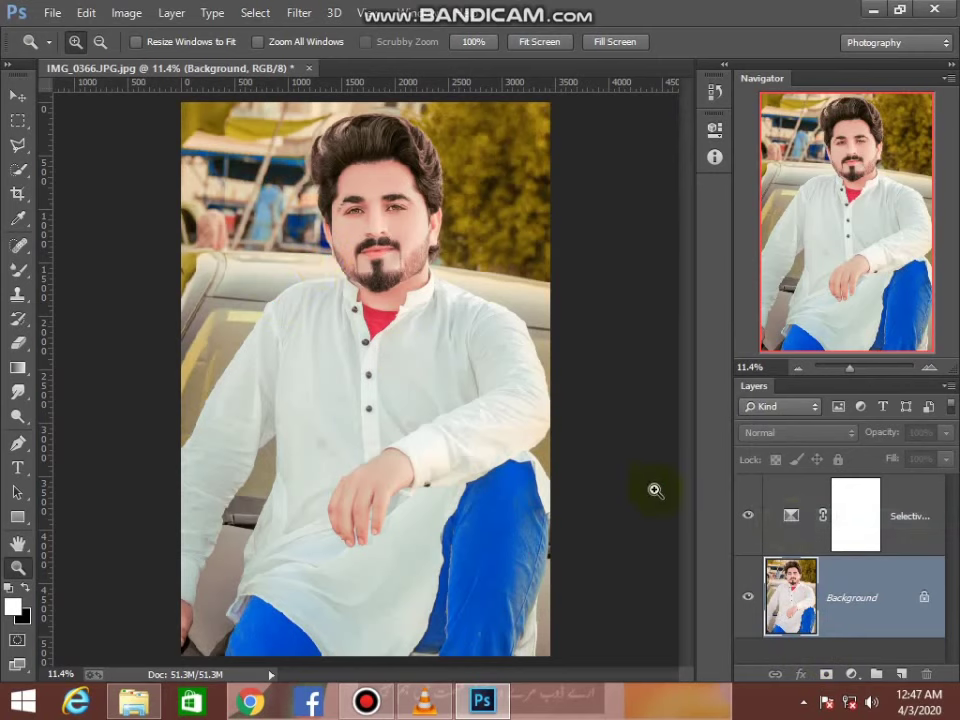
{"action": "key", "text": "ctrl+shift+e"}
Step: Add a new empty layer and set the foreground colour to a bright orange
{"action": "left_click", "coordinate": [893, 671]}
{"action": "left_click", "coordinate": [14, 605]}
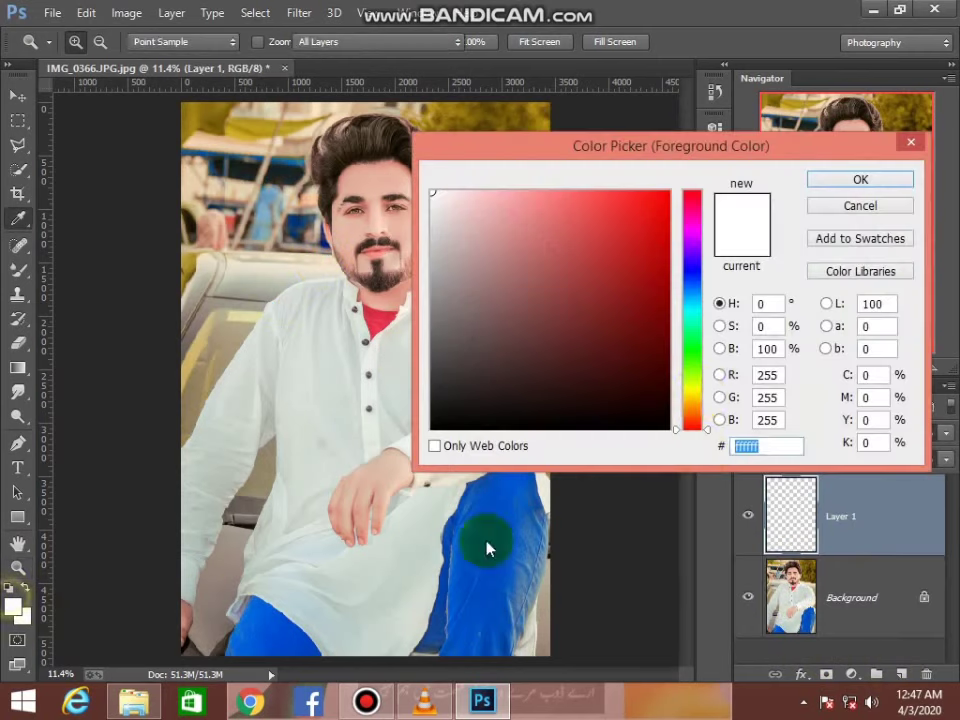
{"action": "left_click", "coordinate": [670, 244]}
{"action": "left_click_drag", "start_coordinate": [674, 244], "coordinate": [669, 218]}
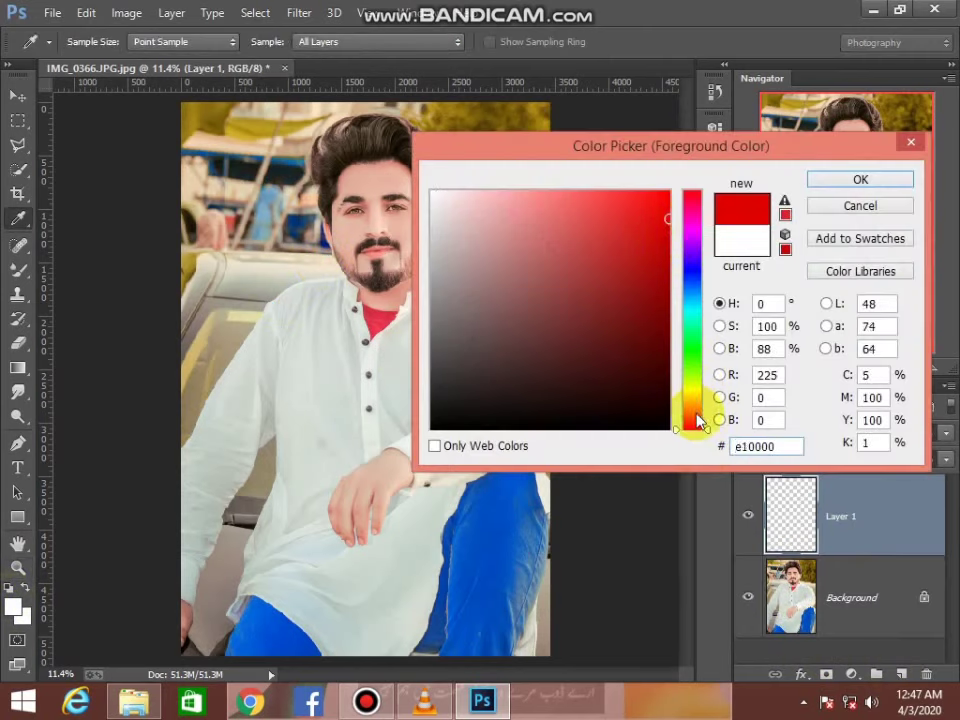
{"action": "left_click_drag", "start_coordinate": [698, 422], "coordinate": [698, 413]}
{"action": "left_click", "coordinate": [846, 182]}
Step: Paint a soft orange spot on the face with the Brush tool
{"action": "key", "text": "z"}
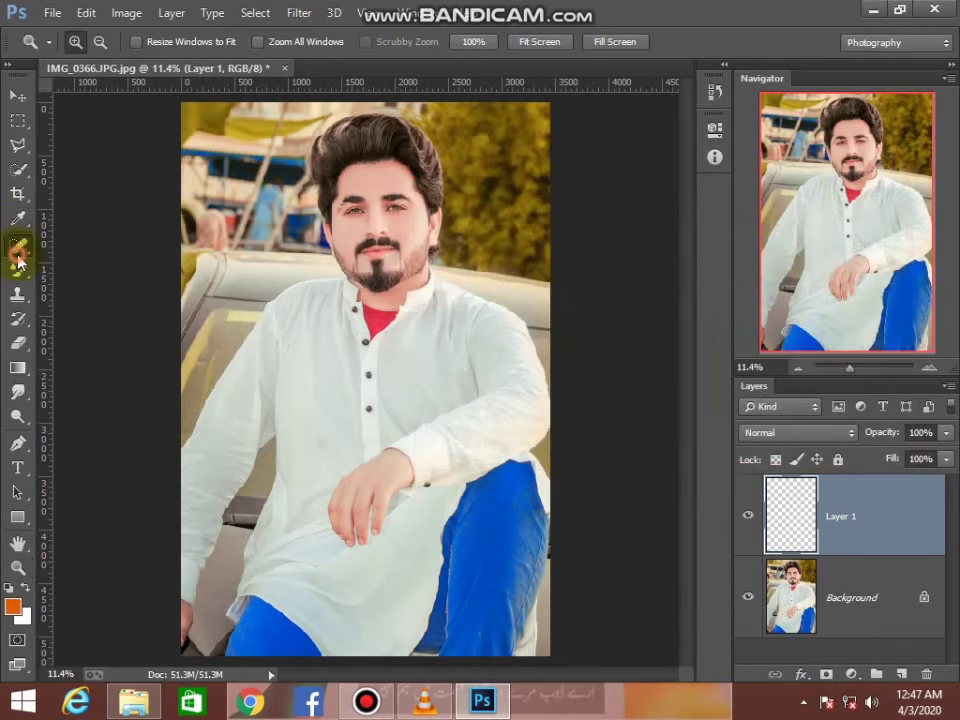
{"action": "right_click", "coordinate": [18, 266]}
{"action": "left_click", "coordinate": [96, 268]}
{"action": "right_click", "coordinate": [292, 236]}
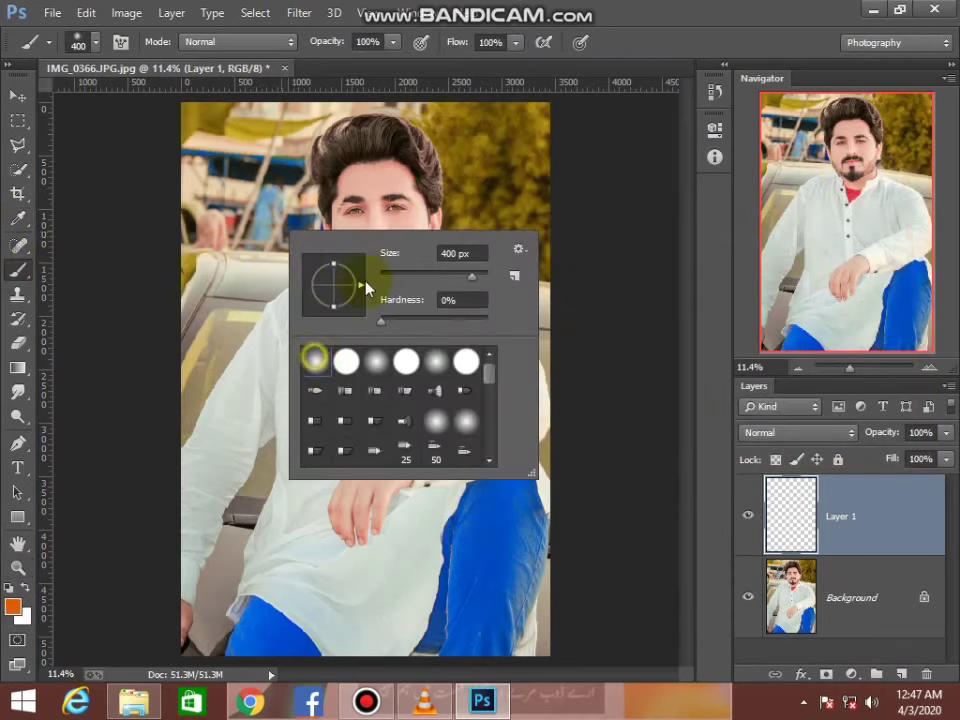
{"action": "left_click", "coordinate": [346, 208]}
Step: Set the orange glow to Screen, then enlarge and move it over the upper left
{"action": "left_click", "coordinate": [27, 97]}
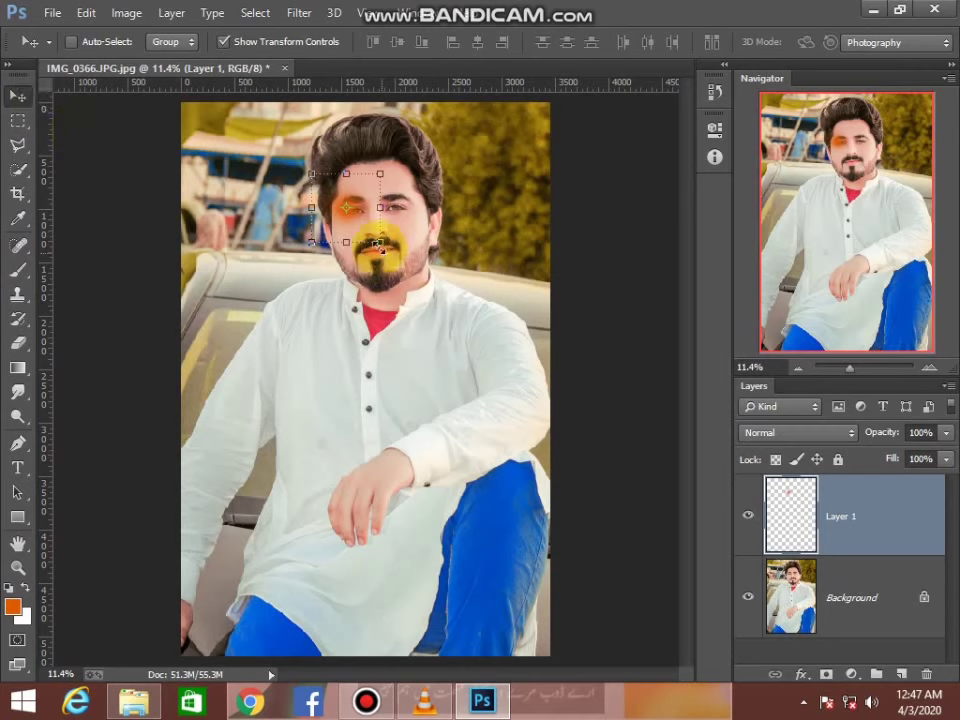
{"action": "mouse_move", "coordinate": [379, 242]}
{"action": "left_mouse_down"}
{"action": "mouse_move", "coordinate": [722, 638]}
{"action": "mouse_move", "coordinate": [785, 672]}
{"action": "left_mouse_up"}
{"action": "left_click", "coordinate": [797, 432]}
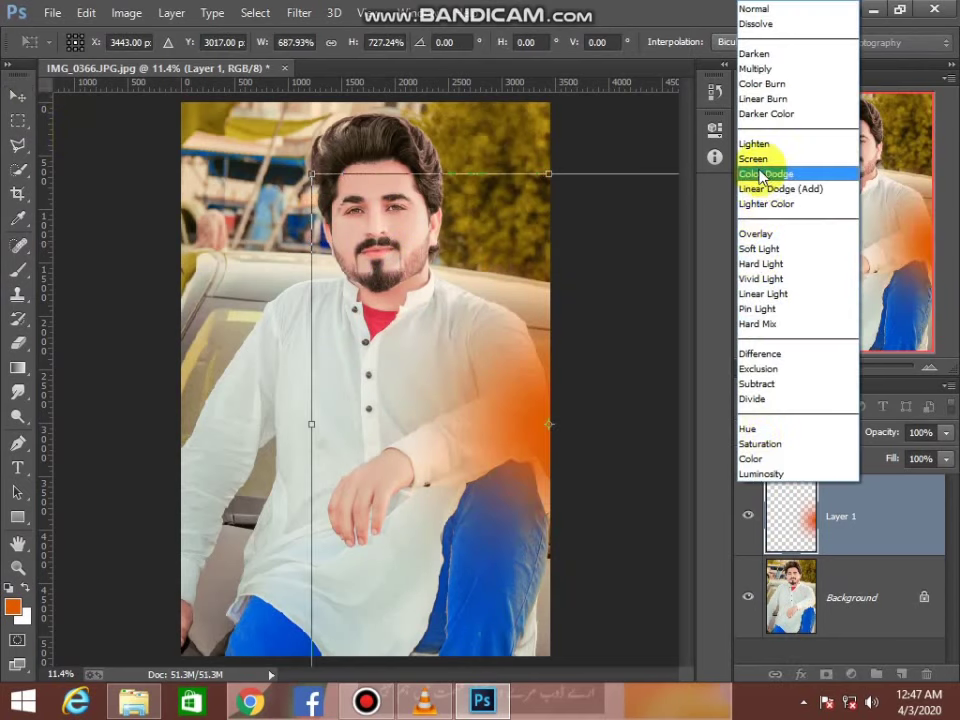
{"action": "left_click", "coordinate": [753, 158]}
{"action": "mouse_move", "coordinate": [690, 315]}
{"action": "left_mouse_down"}
{"action": "mouse_move", "coordinate": [350, 248]}
{"action": "mouse_move", "coordinate": [361, 238]}
{"action": "left_mouse_up"}
{"action": "mouse_move", "coordinate": [444, 383]}
{"action": "left_mouse_down"}
{"action": "mouse_move", "coordinate": [540, 525]}
{"action": "mouse_move", "coordinate": [401, 380]}
{"action": "mouse_move", "coordinate": [381, 392]}
{"action": "left_mouse_up"}
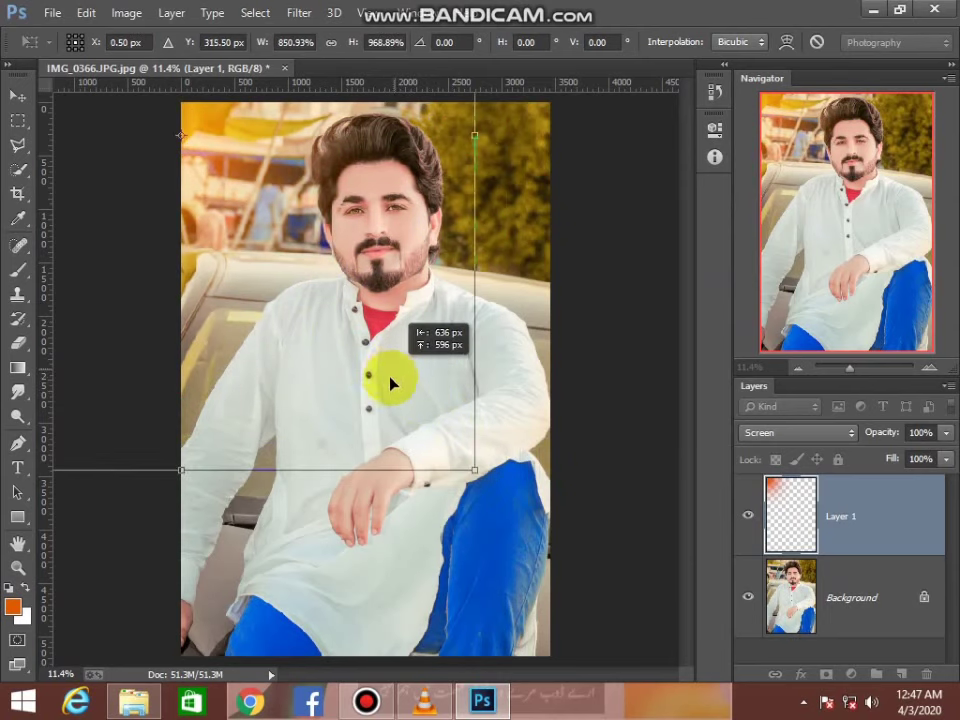
{"action": "left_click_drag", "start_coordinate": [528, 420], "coordinate": [527, 419]}
Step: Lower the glow's fill to 84%, nudge it into place and apply the transform
{"action": "left_click", "coordinate": [945, 459]}
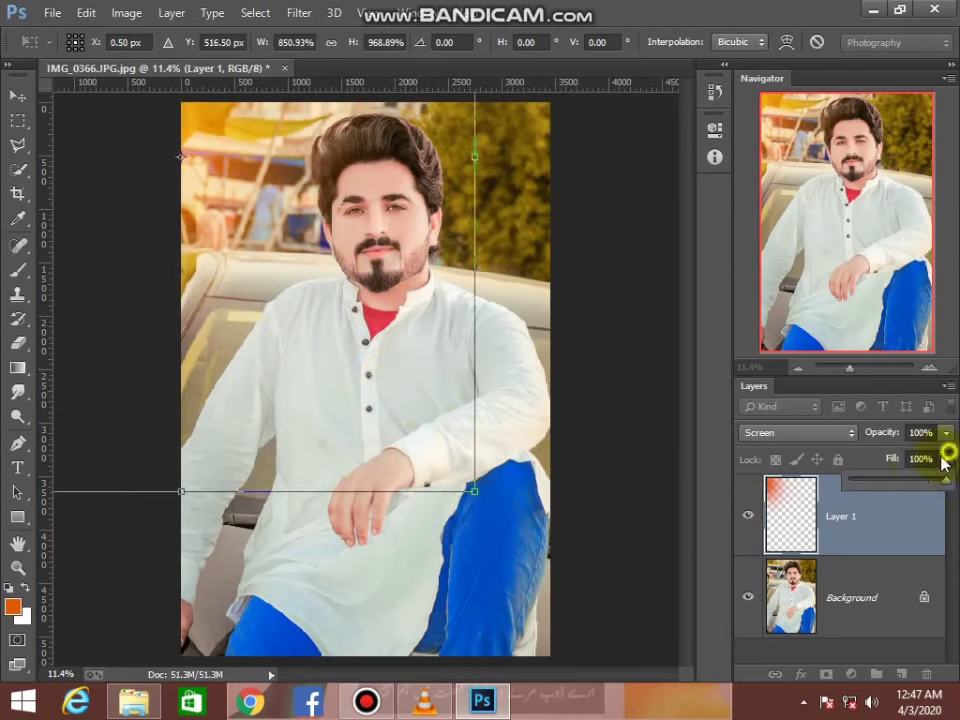
{"action": "left_click_drag", "start_coordinate": [921, 476], "coordinate": [930, 487]}
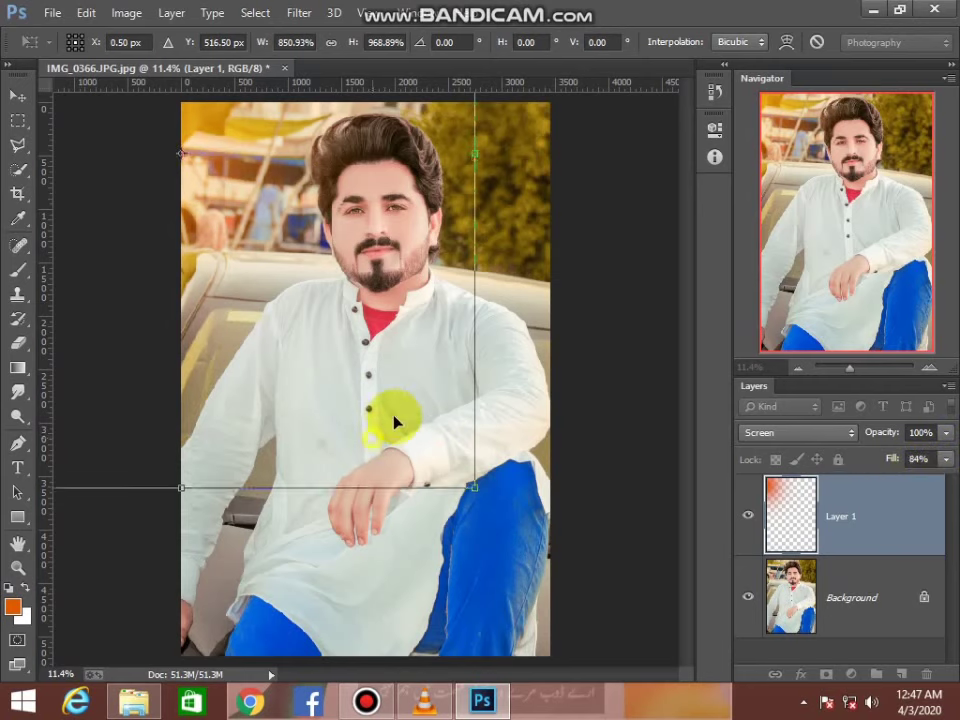
{"action": "mouse_move", "coordinate": [396, 422]}
{"action": "left_mouse_down"}
{"action": "mouse_move", "coordinate": [390, 435]}
{"action": "mouse_move", "coordinate": [357, 427]}
{"action": "left_mouse_up"}
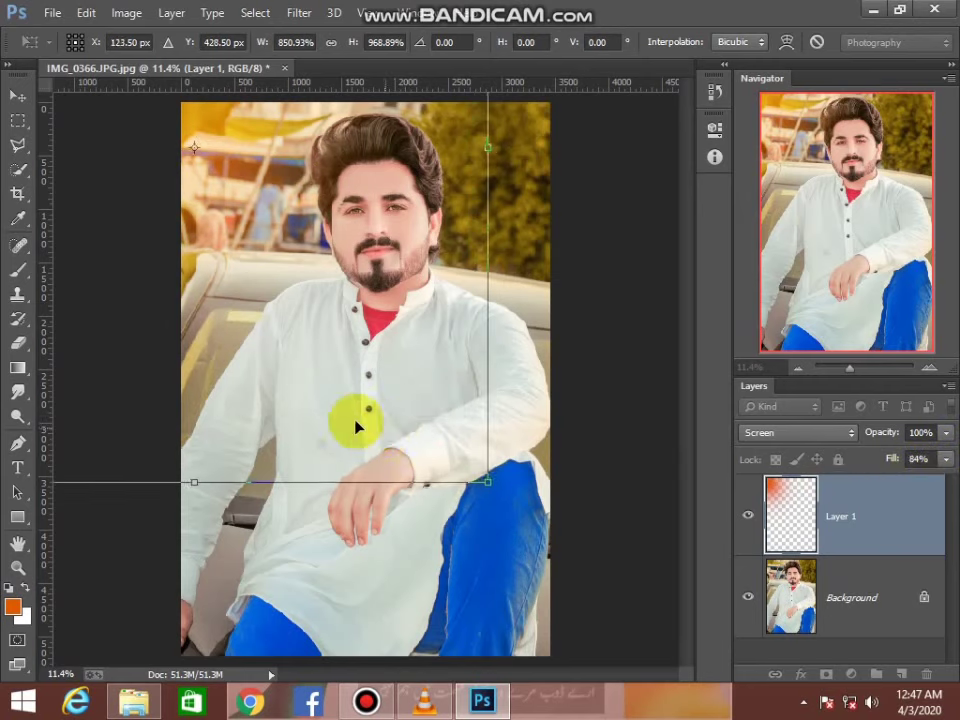
{"action": "left_click", "coordinate": [15, 569]}
{"action": "left_click", "coordinate": [392, 274]}
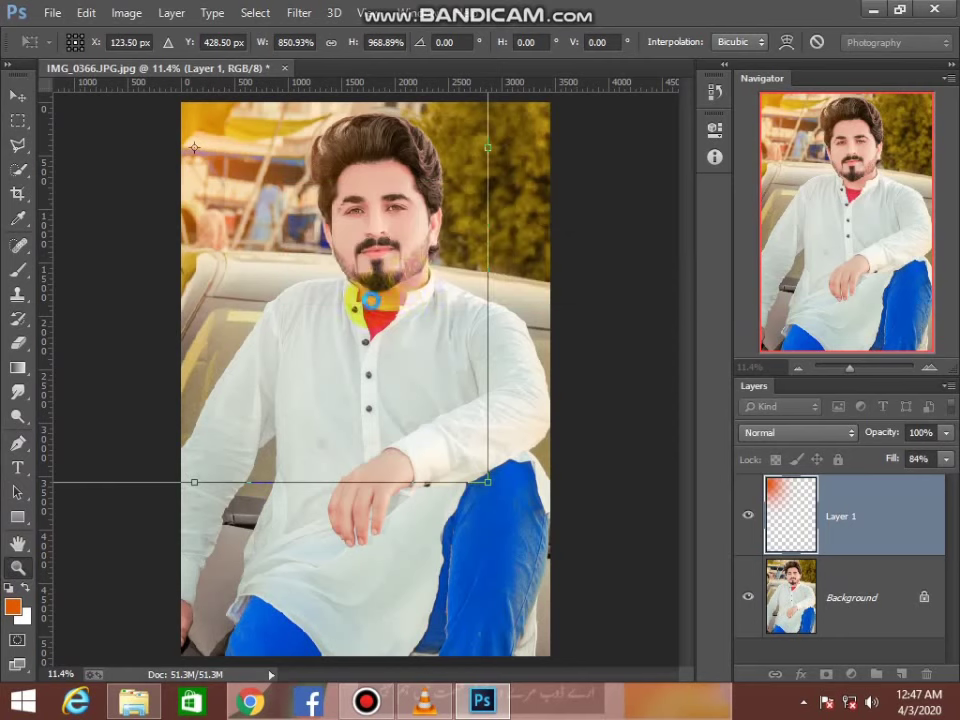
Step: Fit the photo on screen and merge the orange glow into the image
{"action": "left_click", "coordinate": [436, 319]}
{"action": "right_click", "coordinate": [408, 254]}
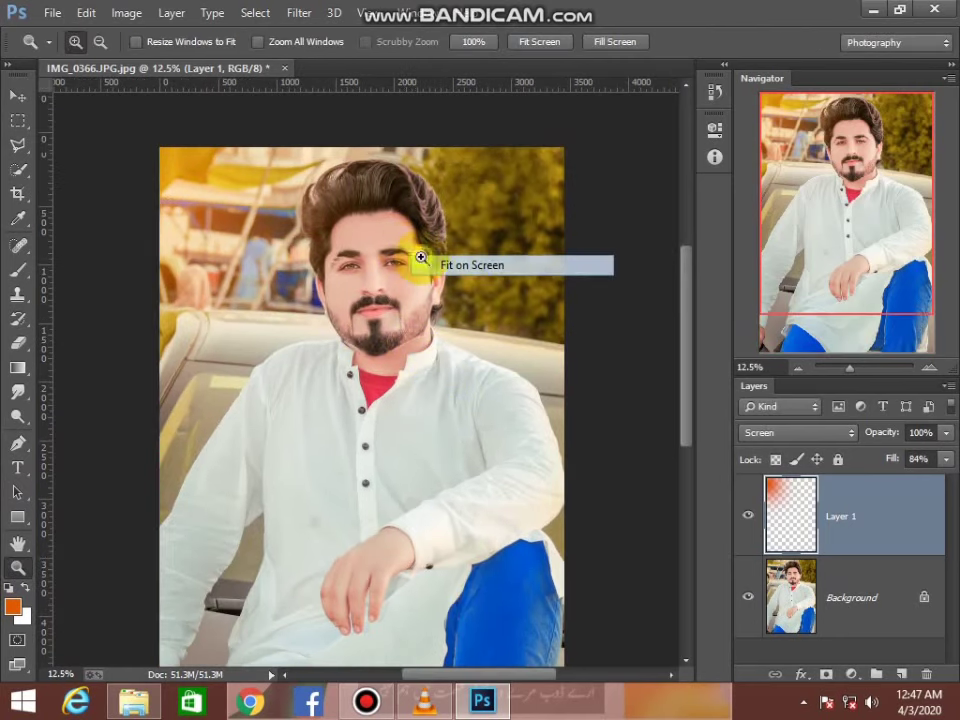
{"action": "left_click", "coordinate": [440, 262]}
{"action": "right_click", "coordinate": [830, 561]}
{"action": "left_click", "coordinate": [805, 494]}
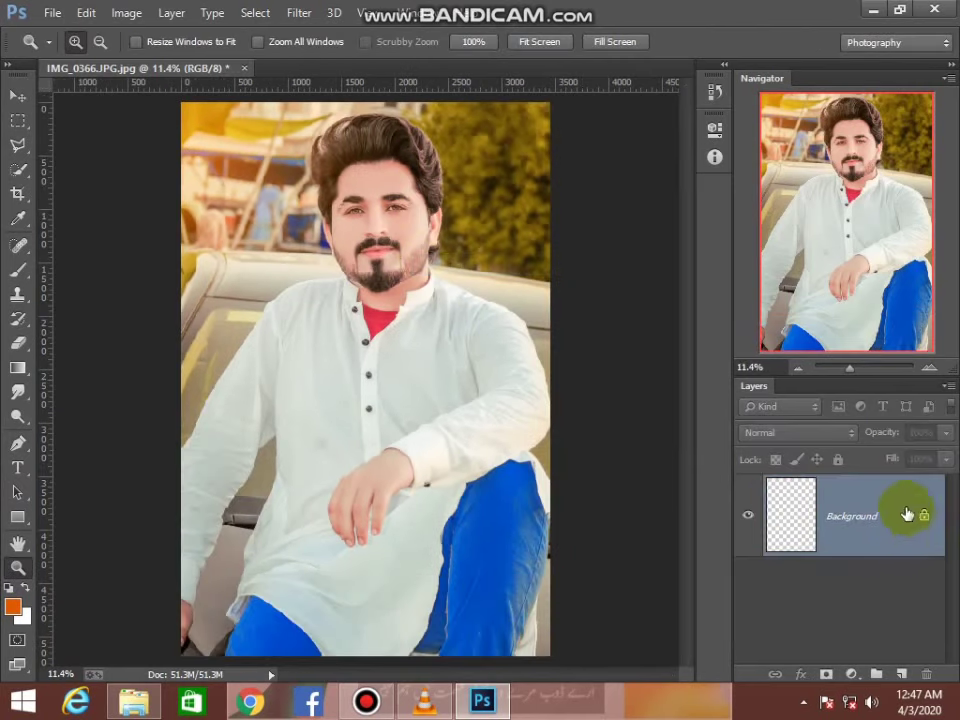
Step: Duplicate the Background layer and zoom in on the face
{"action": "left_click_drag", "start_coordinate": [900, 576], "coordinate": [901, 675]}
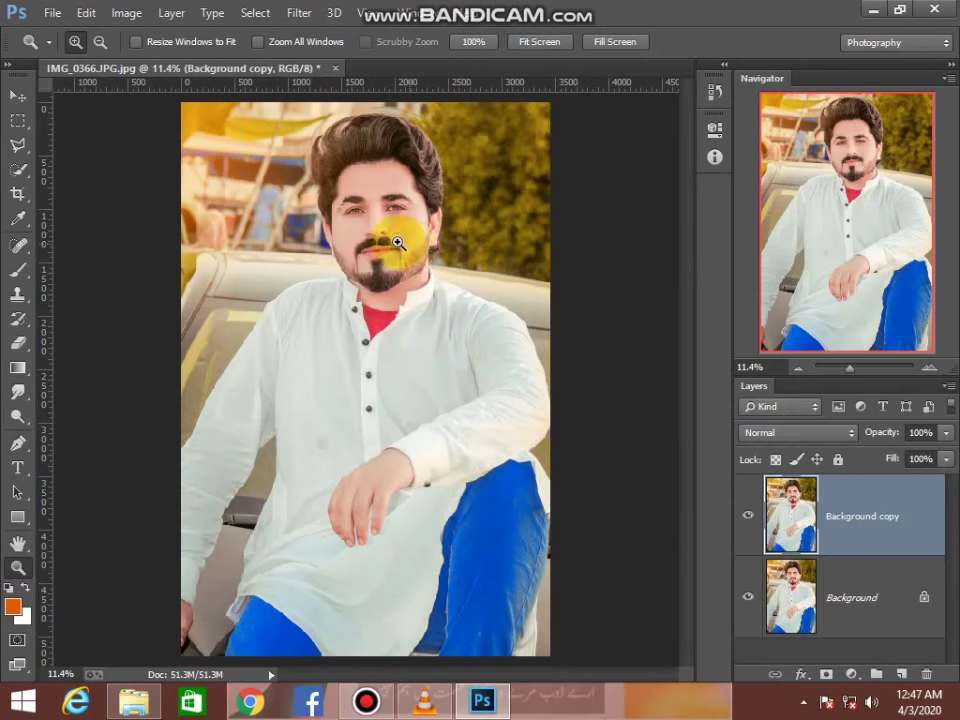
{"action": "left_click", "coordinate": [397, 243]}
{"action": "left_click", "coordinate": [369, 249]}
{"action": "left_click", "coordinate": [348, 259]}
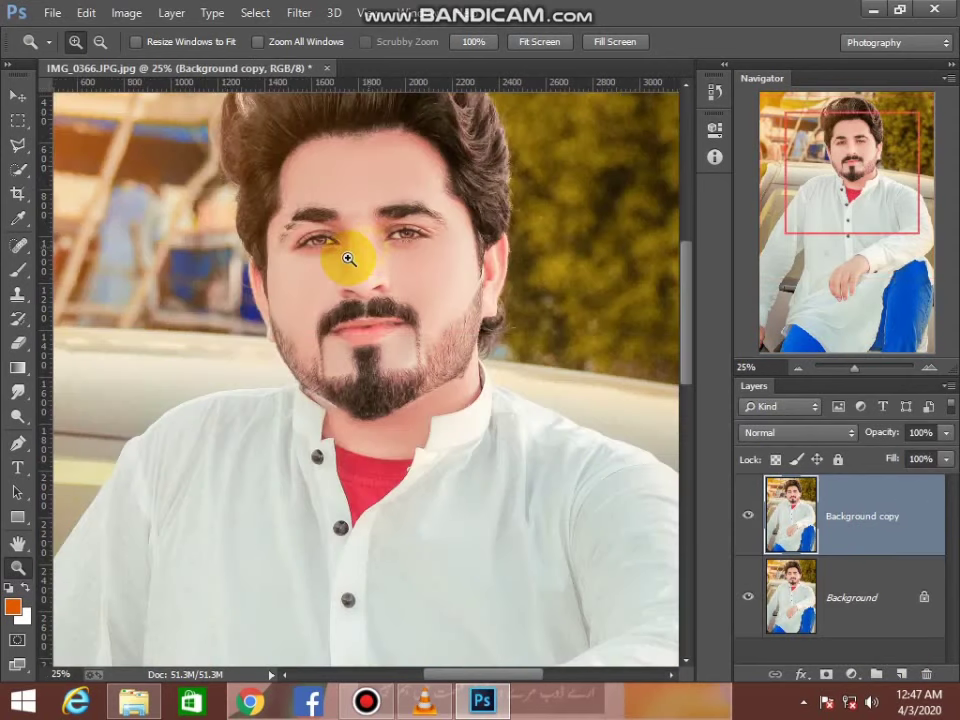
{"action": "left_click", "coordinate": [352, 257]}
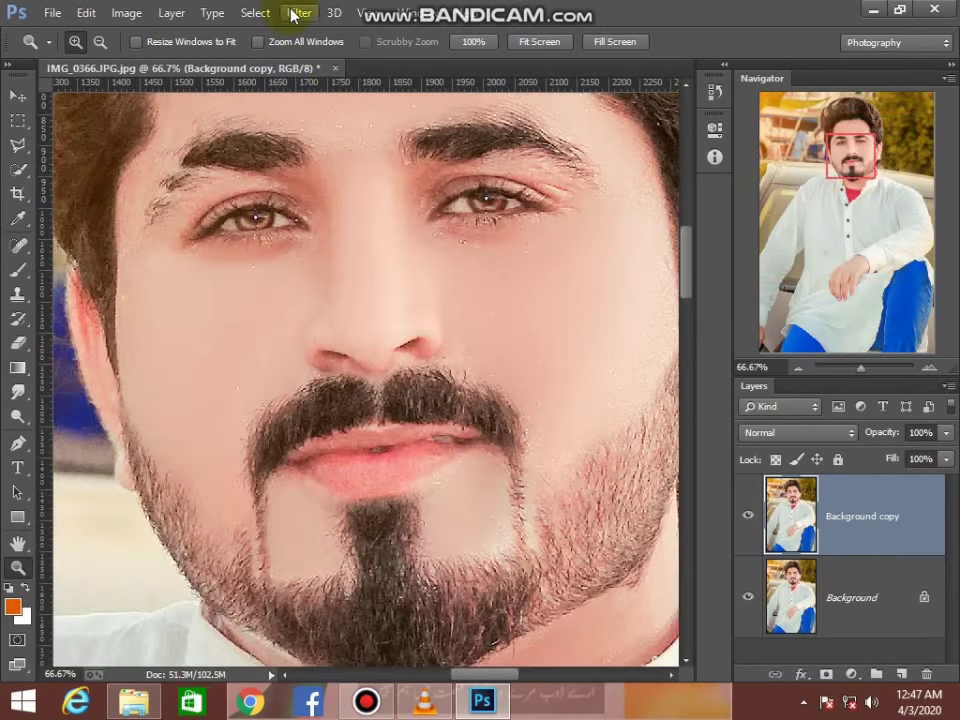
Step: Smooth the skin on the copy with Filter > Imagenomic > Portraiture
{"action": "left_click", "coordinate": [297, 13]}
{"action": "mouse_move", "coordinate": [330, 478]}
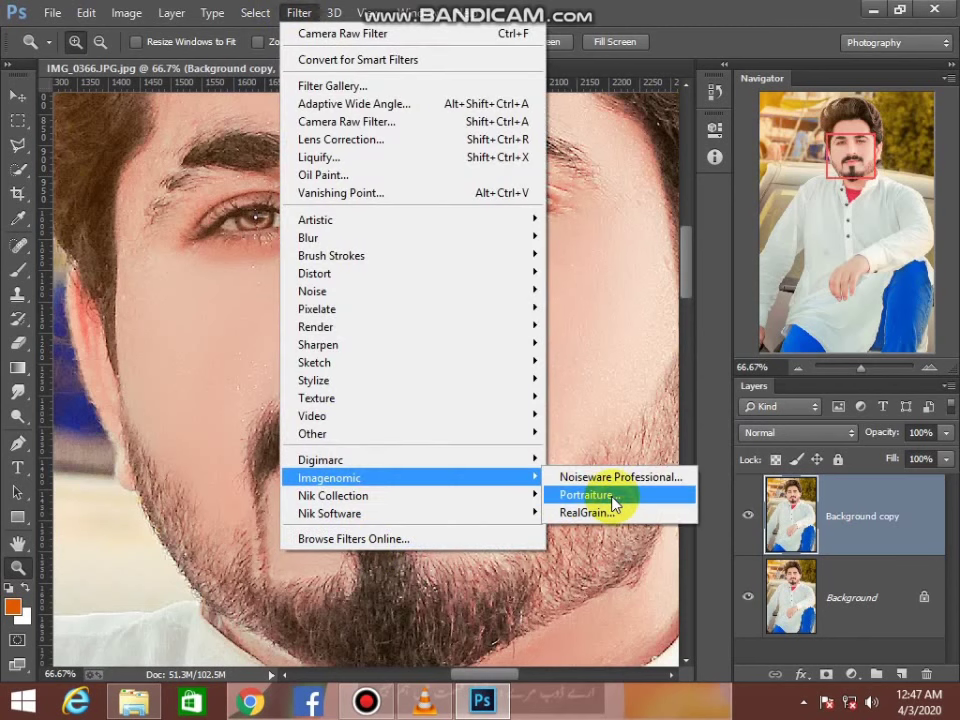
{"action": "left_click", "coordinate": [588, 495]}
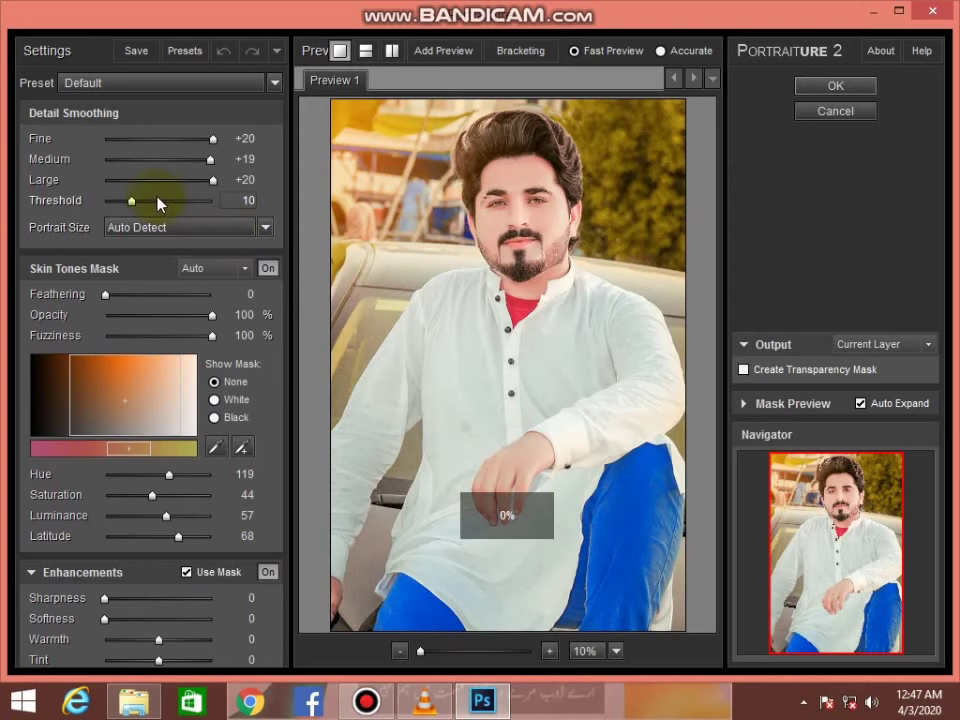
{"action": "left_click", "coordinate": [800, 88]}
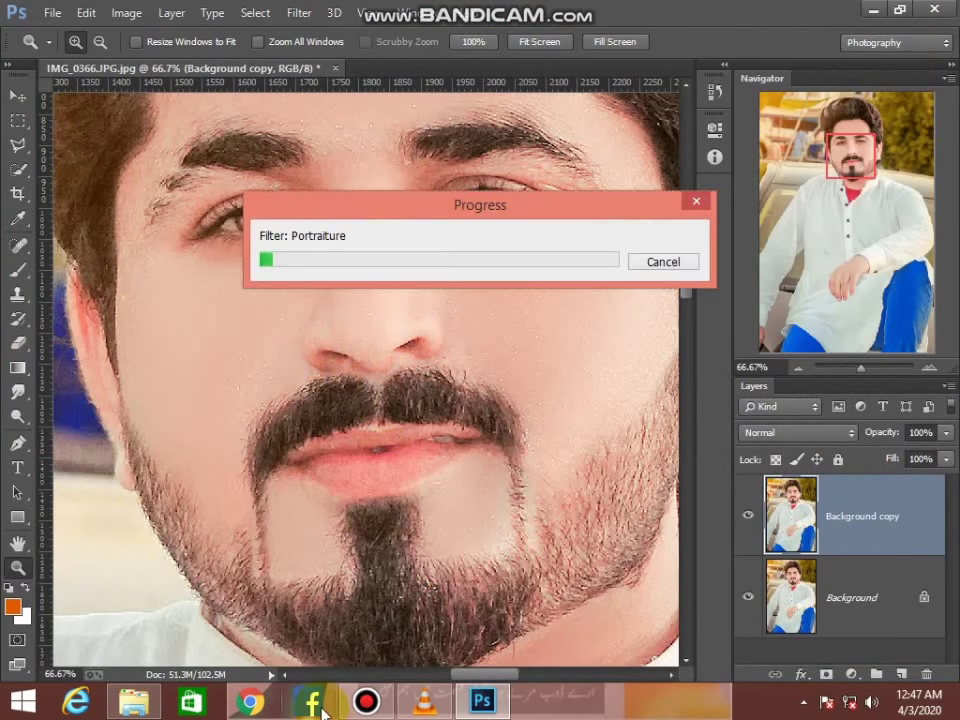
{"action": "left_click", "coordinate": [368, 703]}
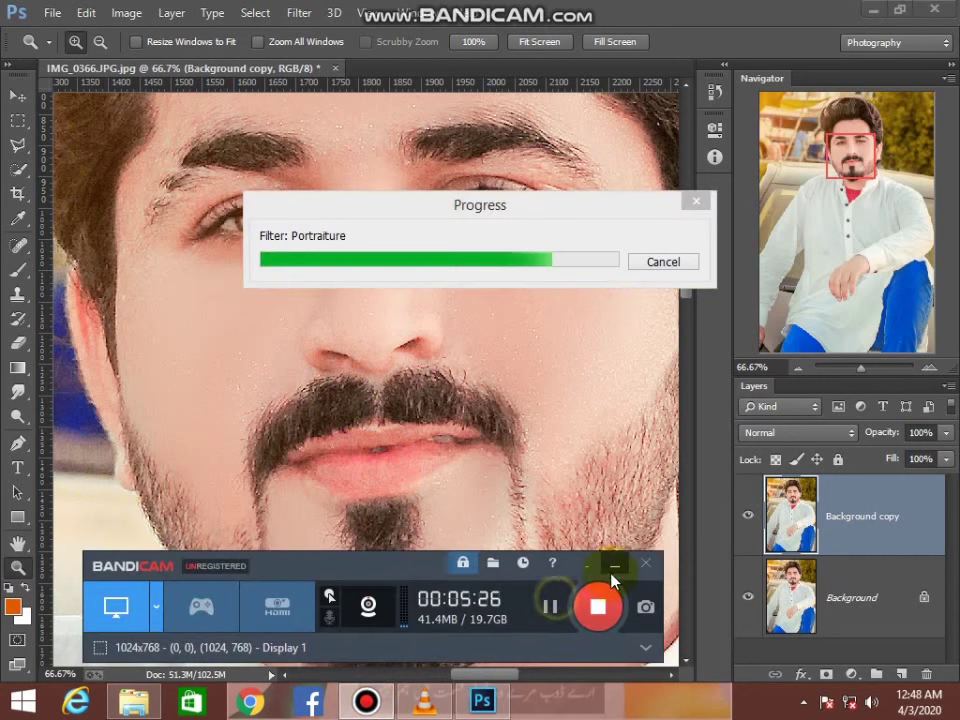
{"action": "left_click", "coordinate": [614, 570]}
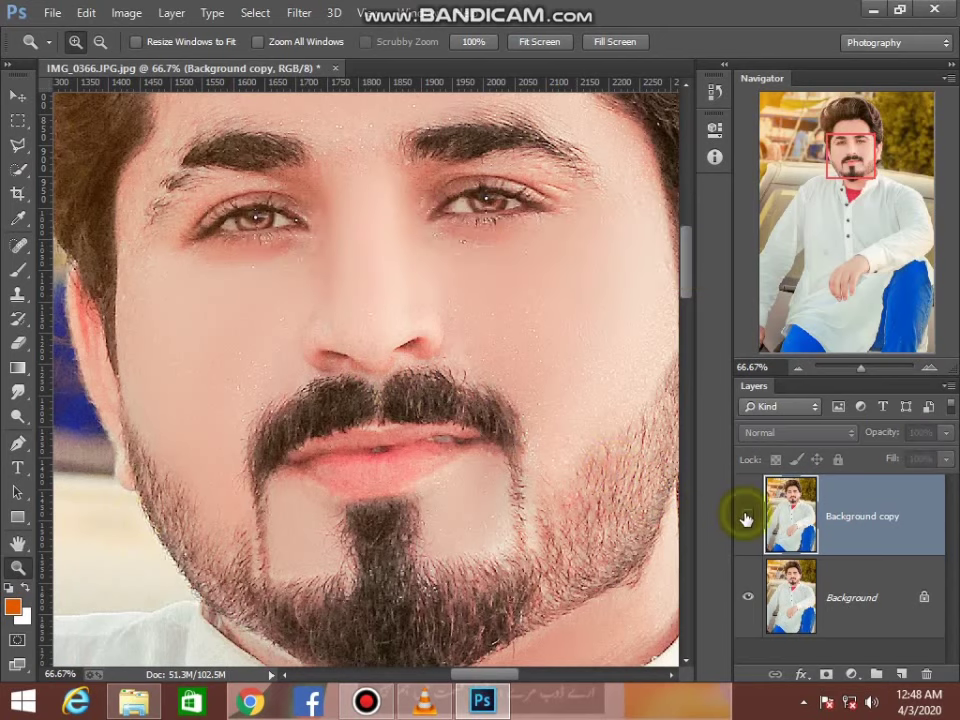
Step: Add a white Inside Stroke layer effect to the smoothed copy
{"action": "right_click", "coordinate": [611, 435]}
{"action": "left_click", "coordinate": [640, 445]}
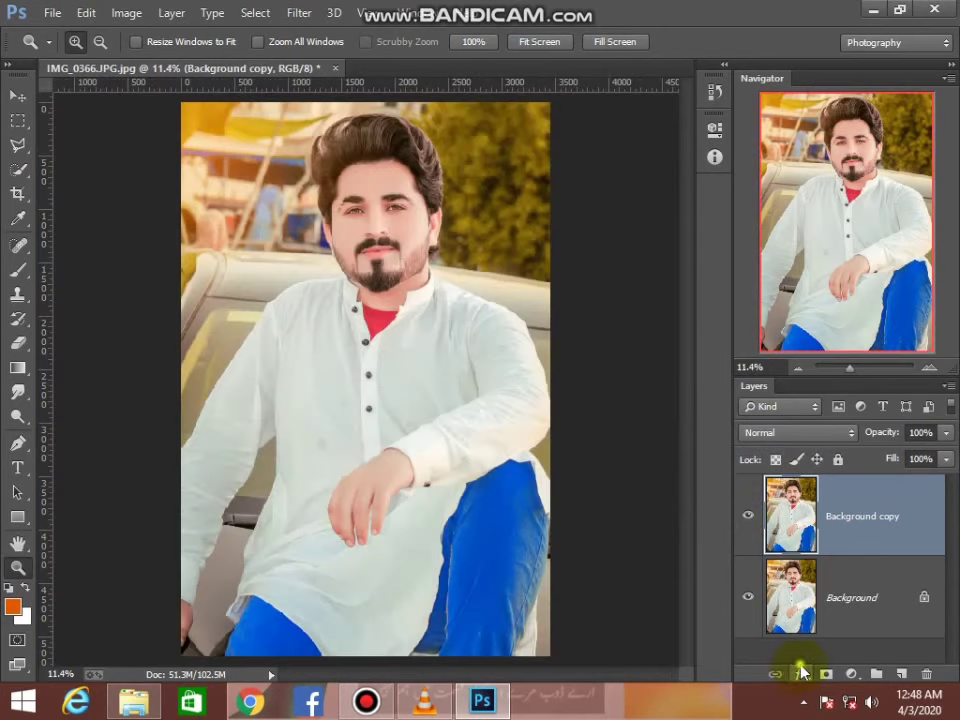
{"action": "left_click", "coordinate": [801, 674]}
{"action": "left_click", "coordinate": [805, 484]}
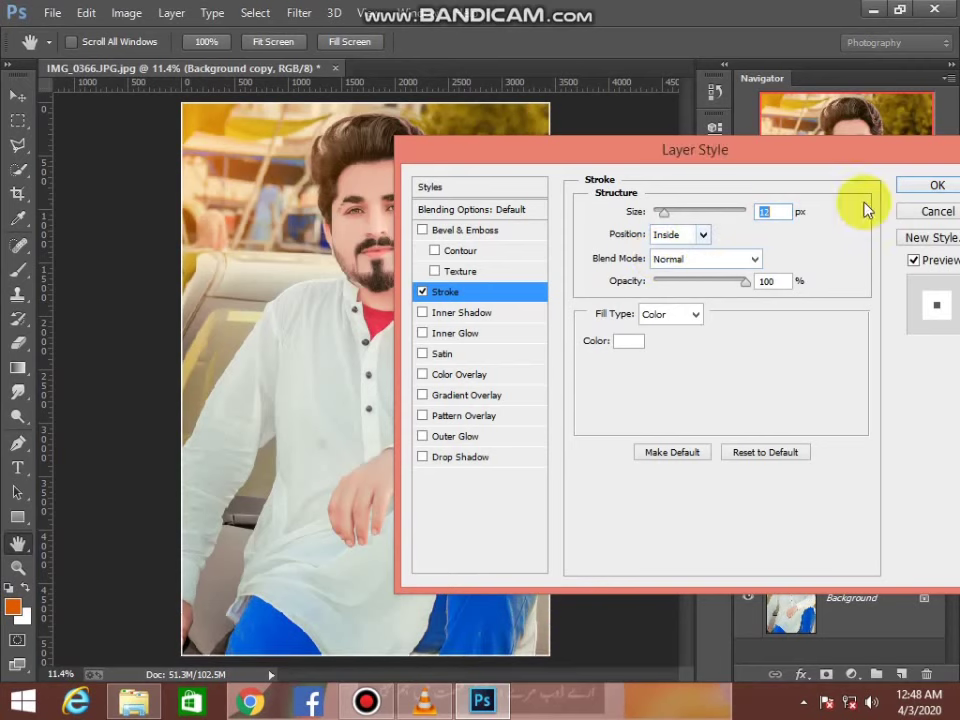
{"action": "left_click", "coordinate": [942, 185]}
Step: Merge the bordered copy down into the Background layer and fit the photo on screen
{"action": "left_click", "coordinate": [848, 615]}
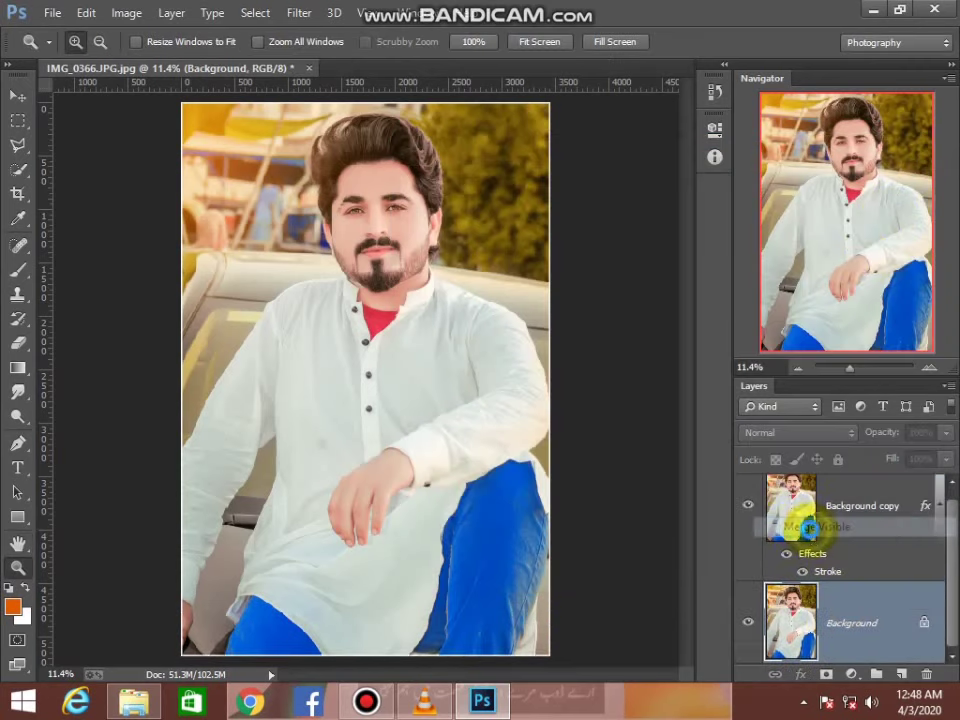
{"action": "key", "text": "ctrl+shift+e"}
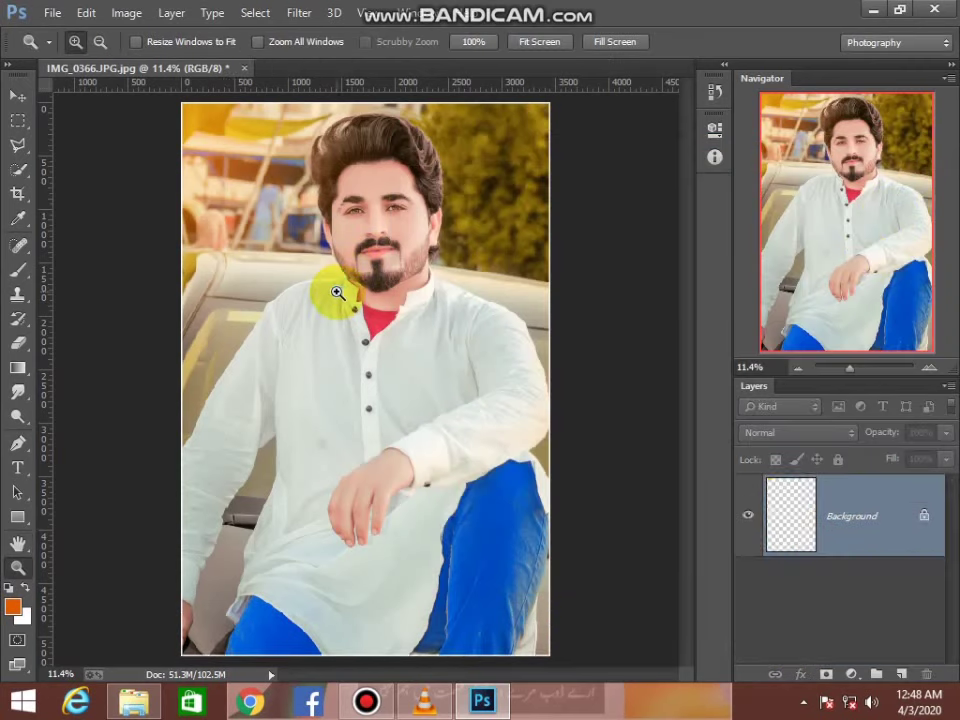
{"action": "left_click_drag", "start_coordinate": [333, 180], "coordinate": [417, 274]}
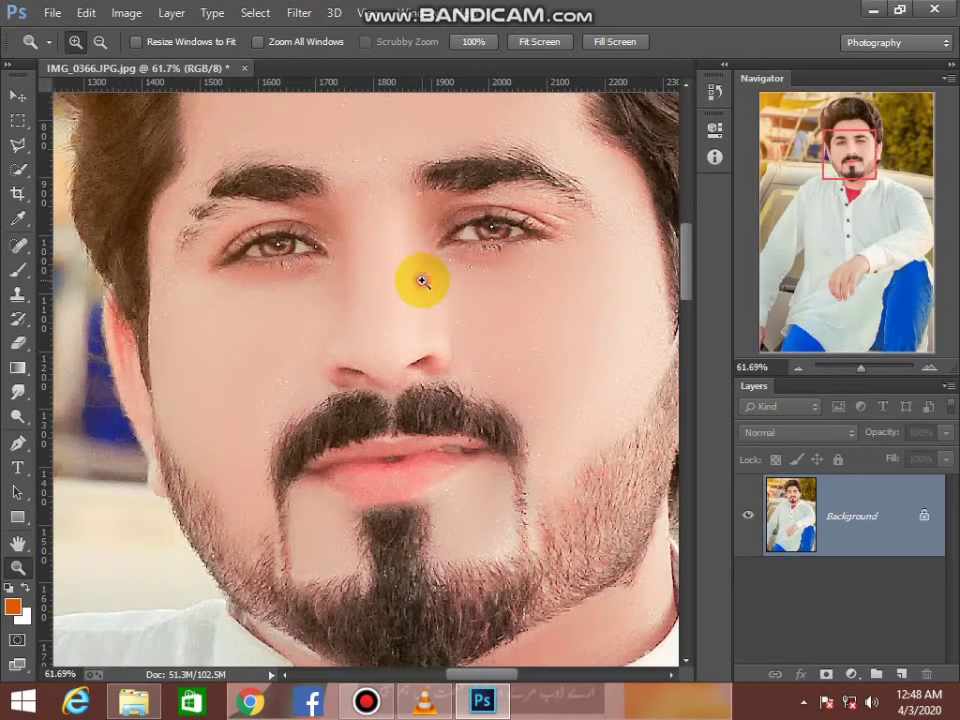
{"action": "key", "text": "ctrl+0"}
{"action": "left_click", "coordinate": [17, 270]}
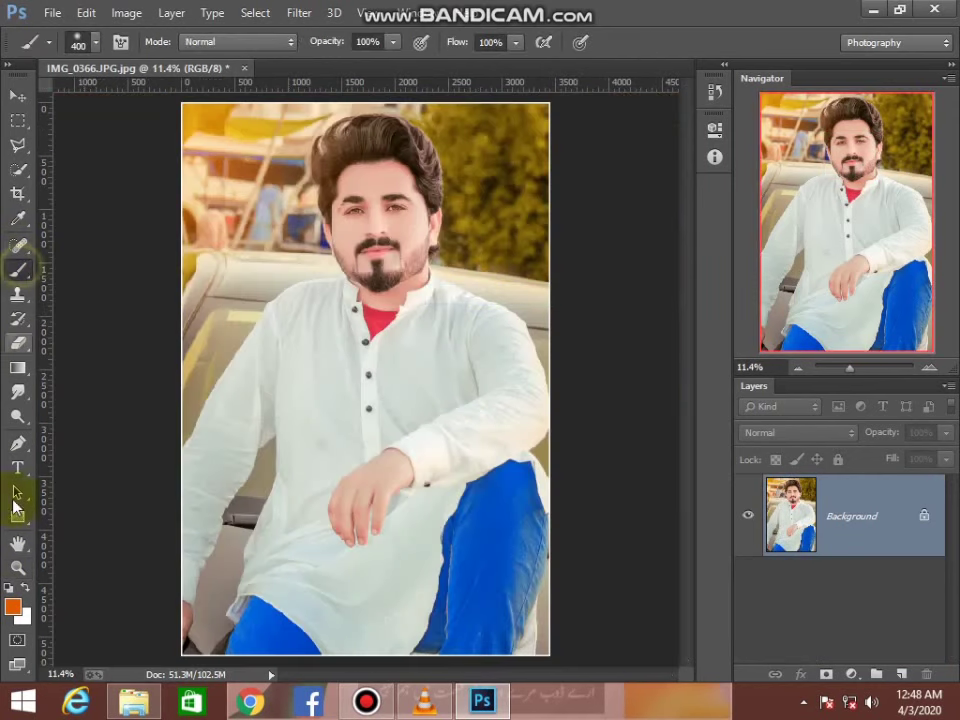
Step: Set the foreground to white (ffffff) and pick a small logo brush preset
{"action": "left_click", "coordinate": [12, 606]}
{"action": "type", "text": "ffffff"}
{"action": "left_click", "coordinate": [850, 182]}
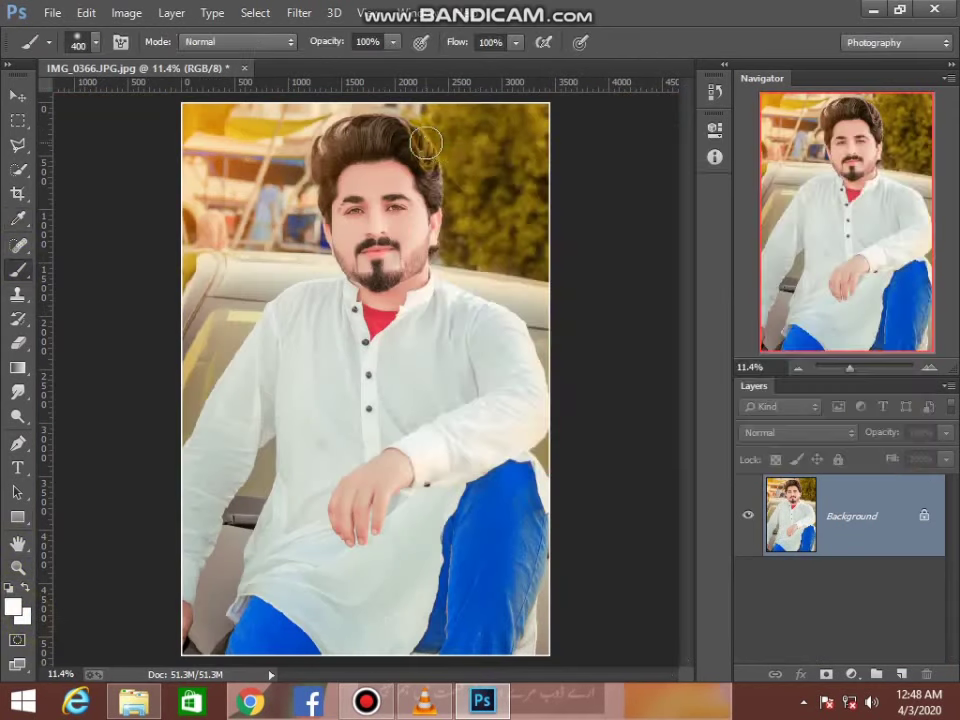
{"action": "right_click", "coordinate": [425, 143]}
{"action": "scroll", "coordinate": [505, 315], "scroll_direction": "down", "scroll_amount": 5}
{"action": "scroll", "coordinate": [540, 339], "scroll_direction": "down", "scroll_amount": 5}
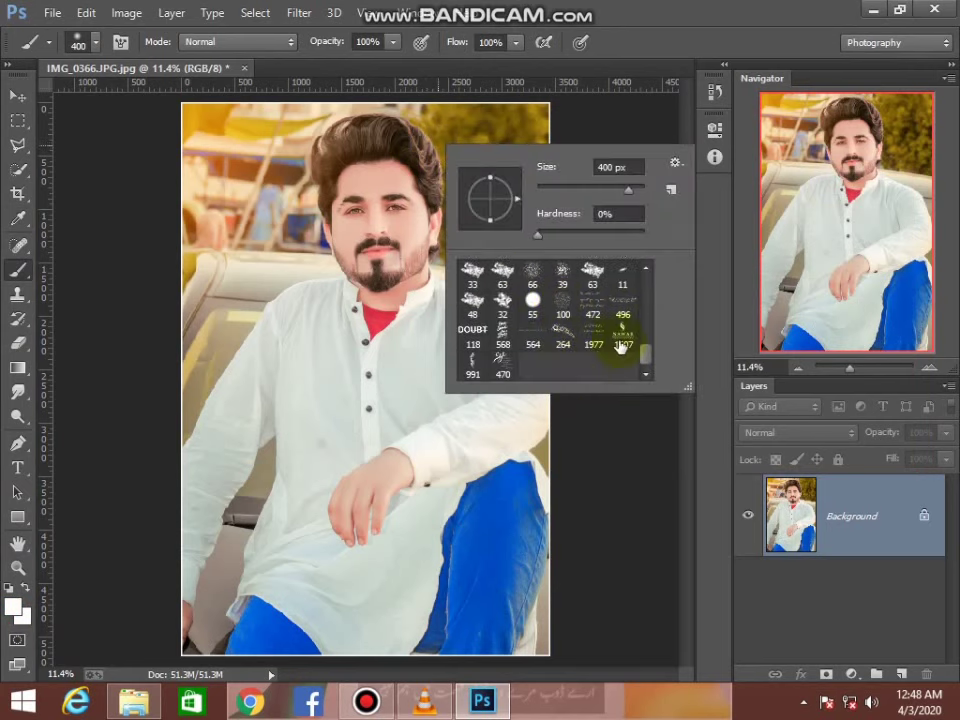
{"action": "key", "text": "Return"}
{"action": "key", "text": "bracketleft"}
{"action": "key", "text": "bracketleft"}
{"action": "key", "text": "bracketleft"}
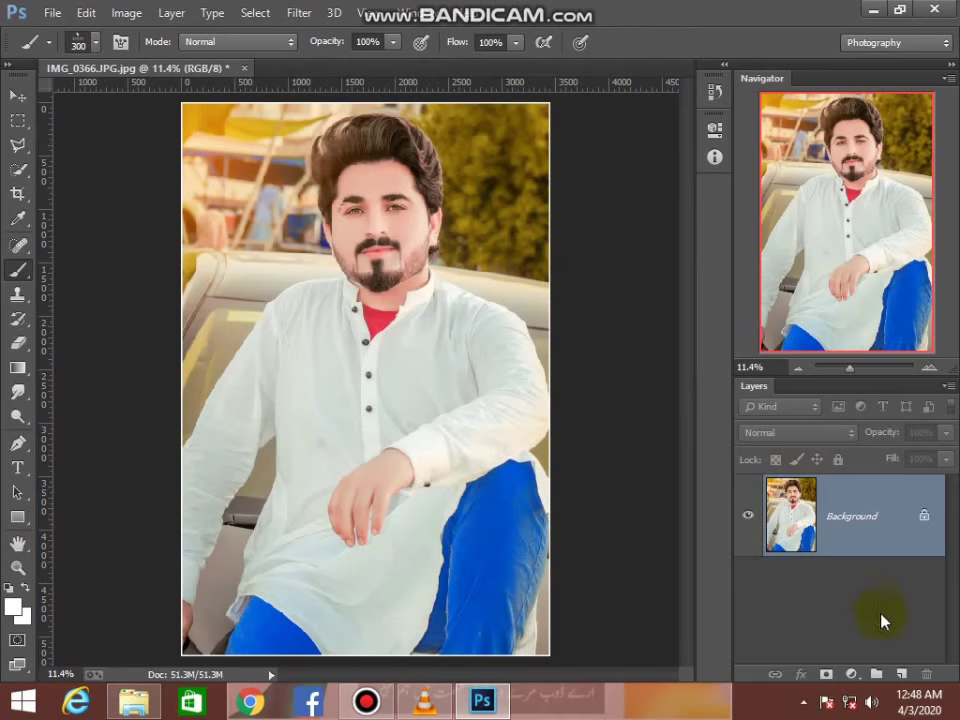
Step: Stamp the white logo on a new layer beside his head and flatten the image
{"action": "left_click", "coordinate": [900, 675]}
{"action": "key", "text": "bracketright"}
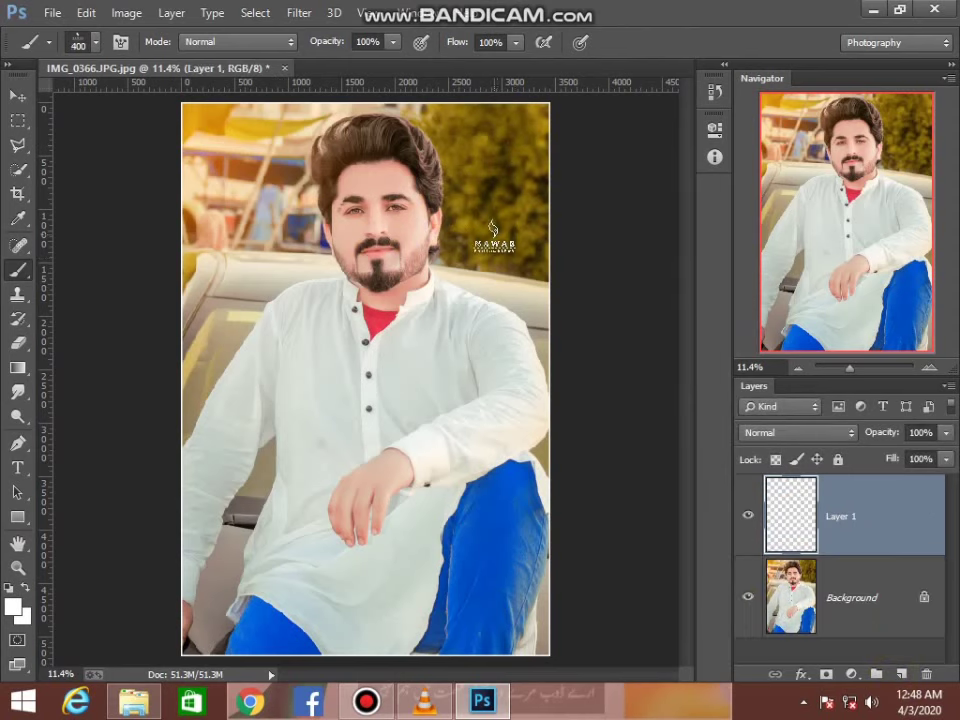
{"action": "left_click", "coordinate": [497, 240]}
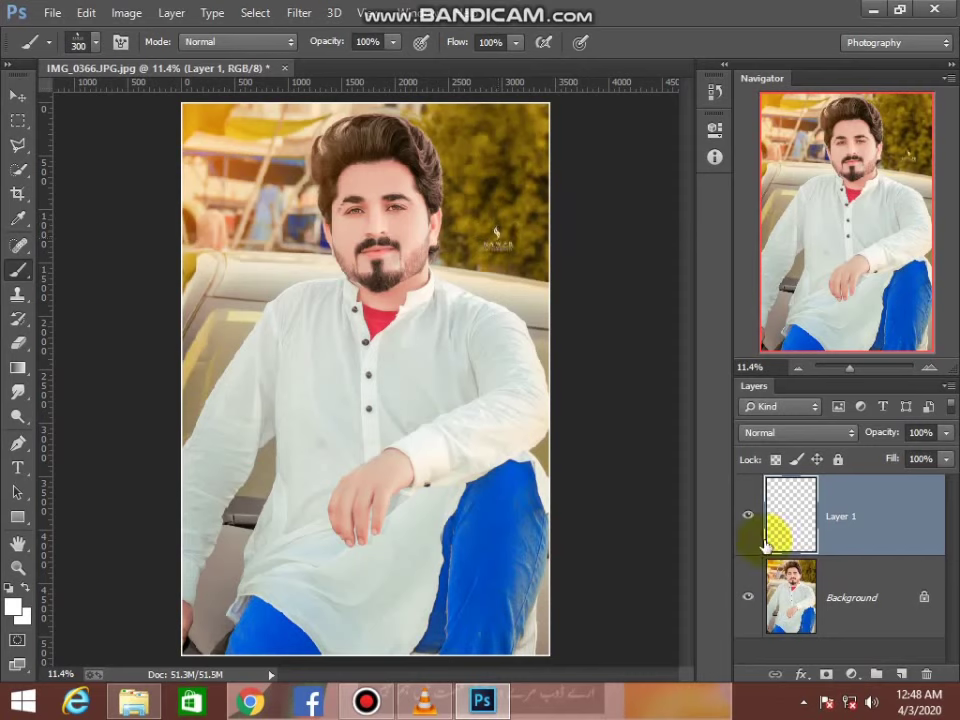
{"action": "right_click", "coordinate": [893, 584]}
{"action": "left_click", "coordinate": [820, 518]}
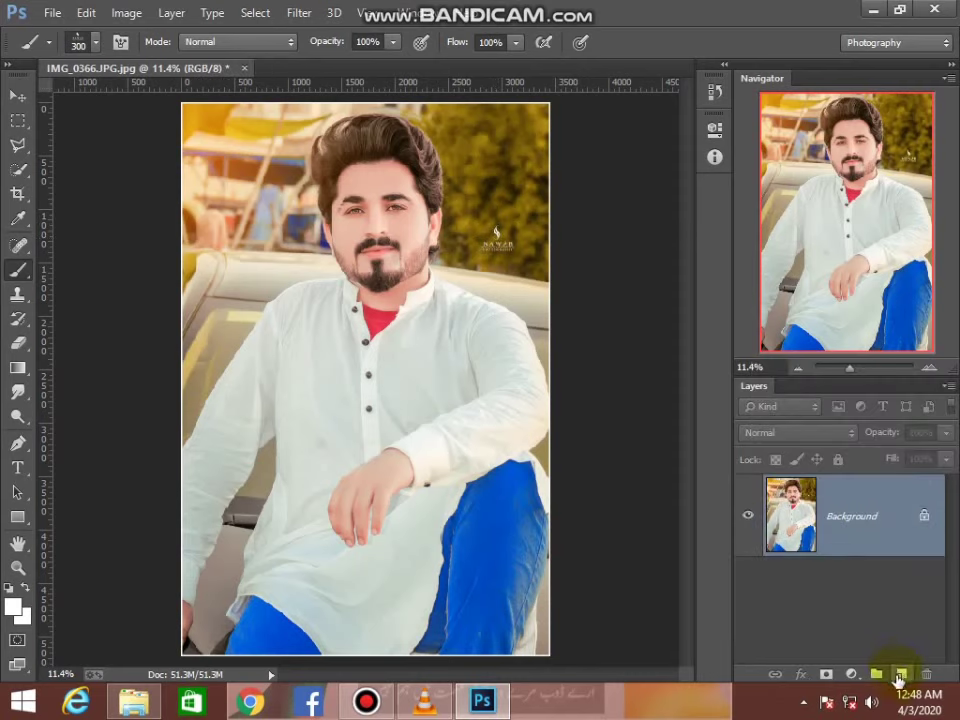
{"action": "left_click", "coordinate": [18, 567]}
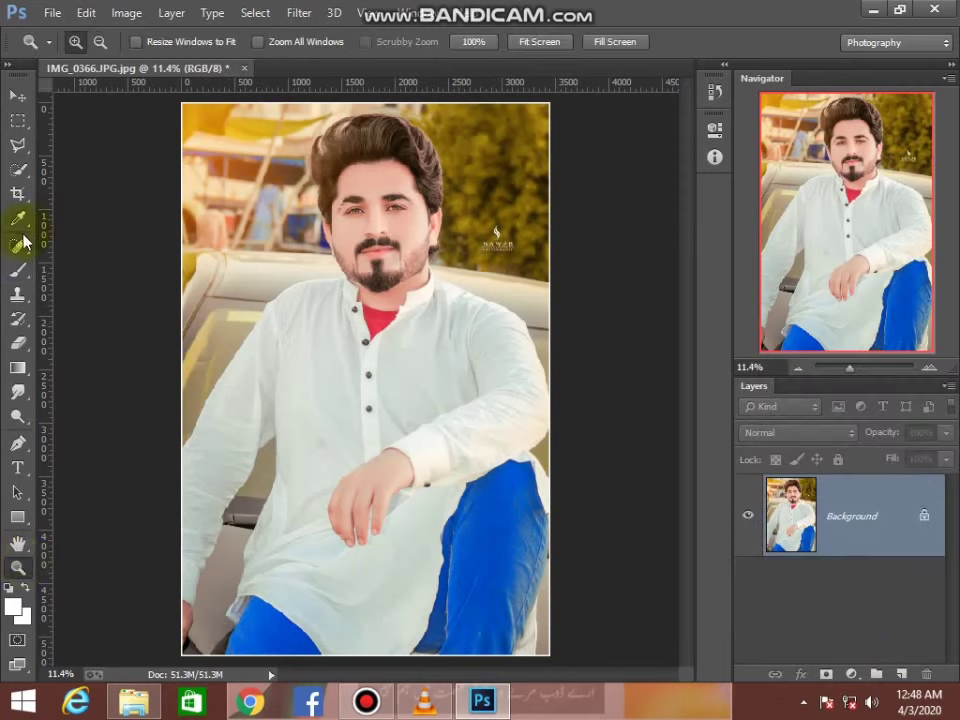
Step: Choose the 470 signature brush preset for the Brush tool
{"action": "left_click", "coordinate": [17, 270]}
{"action": "left_click", "coordinate": [327, 290]}
{"action": "right_click", "coordinate": [327, 290]}
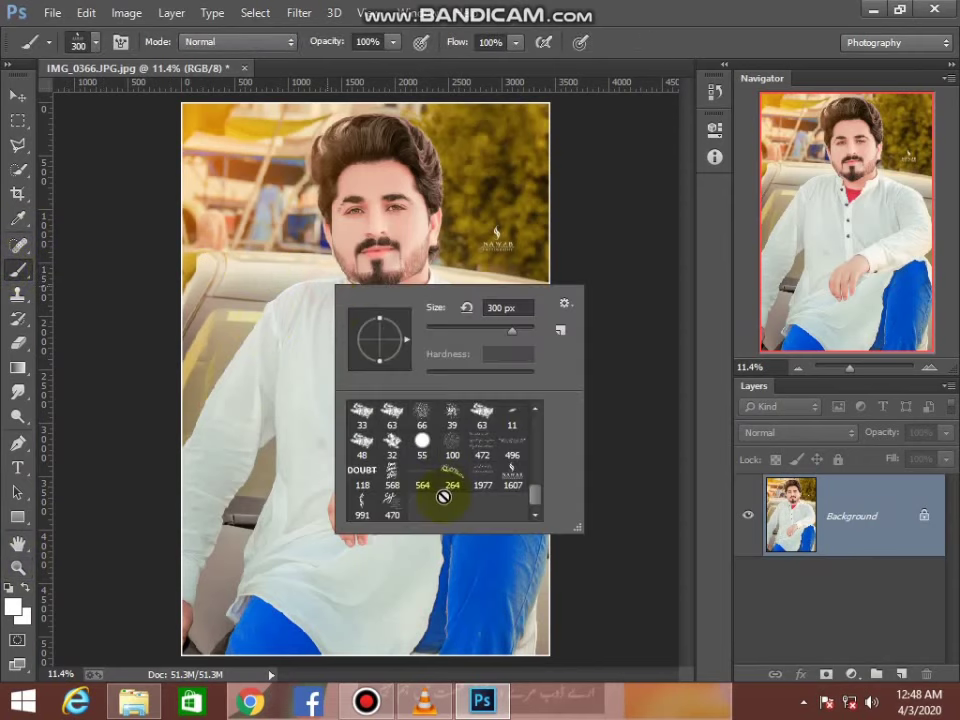
{"action": "left_click", "coordinate": [390, 500]}
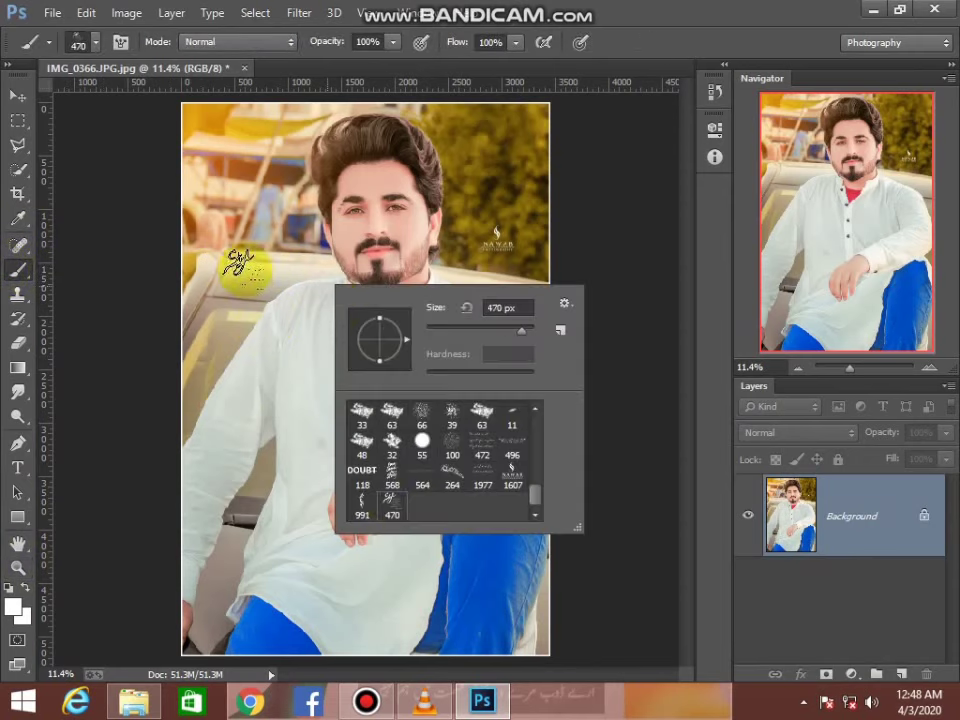
{"action": "key", "text": "Return"}
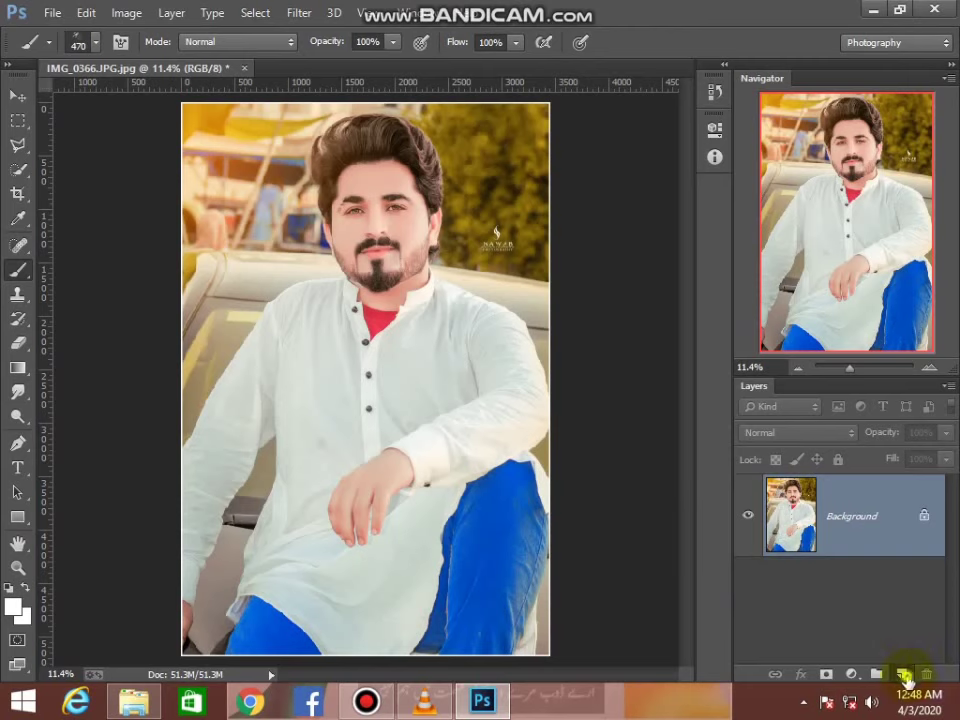
Step: Stamp an enlarged white Style signature onto the shirt on a new layer
{"action": "left_click", "coordinate": [903, 675]}
{"action": "key", "text": "bracketright"}
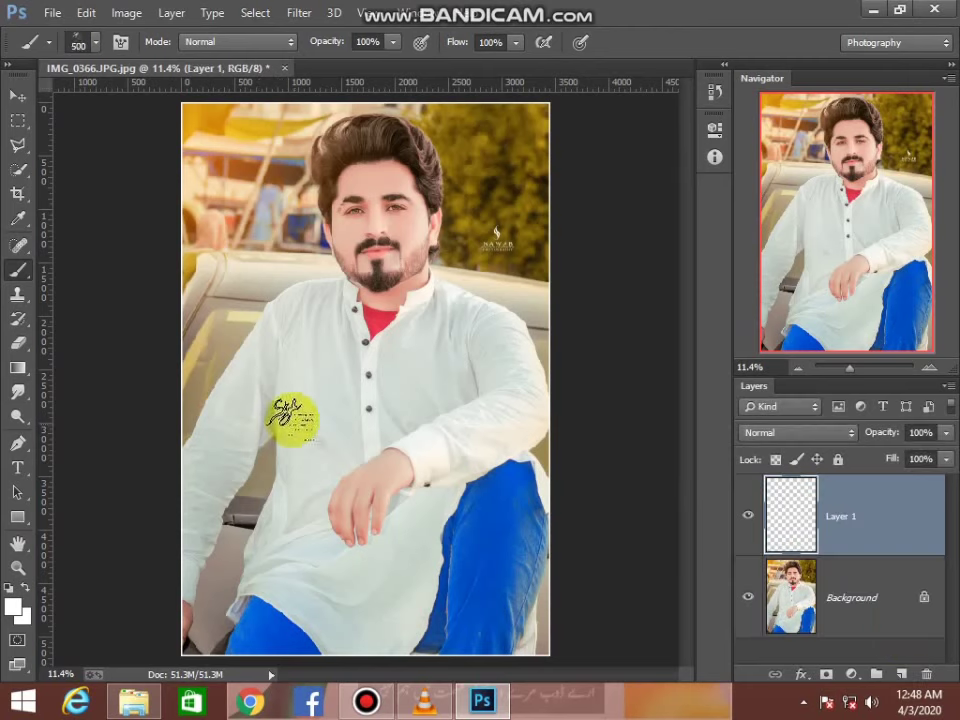
{"action": "key", "text": "bracketright"}
{"action": "key", "text": "bracketright"}
{"action": "key", "text": "bracketright"}
{"action": "key", "text": "bracketright"}
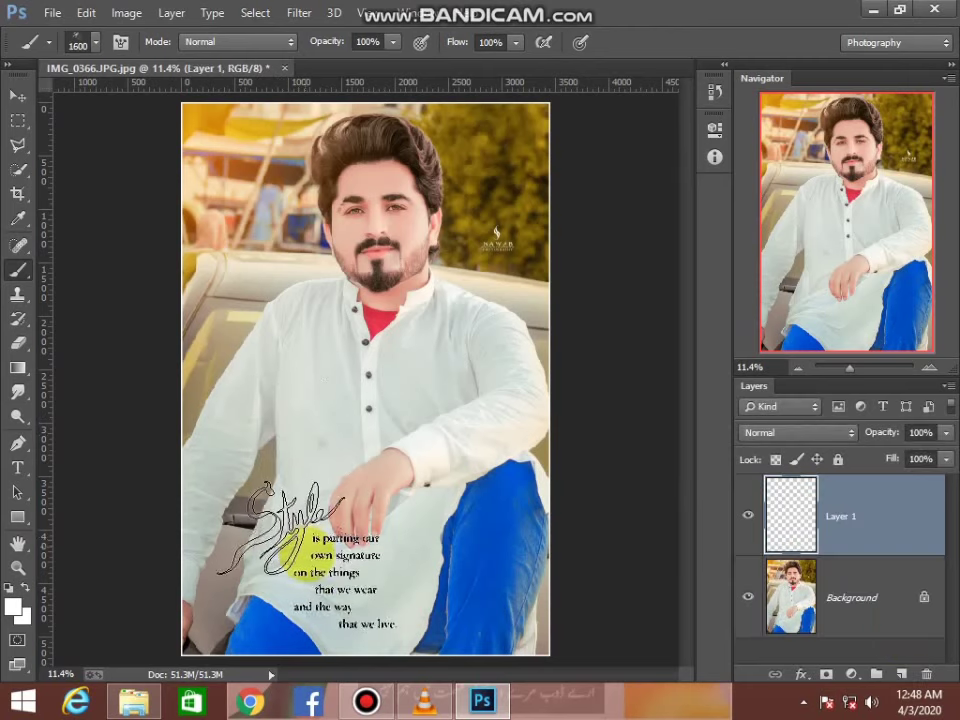
{"action": "key", "text": "bracketright"}
{"action": "key", "text": "bracketright"}
{"action": "key", "text": "bracketright"}
{"action": "key", "text": "bracketright"}
{"action": "left_click", "coordinate": [292, 462]}
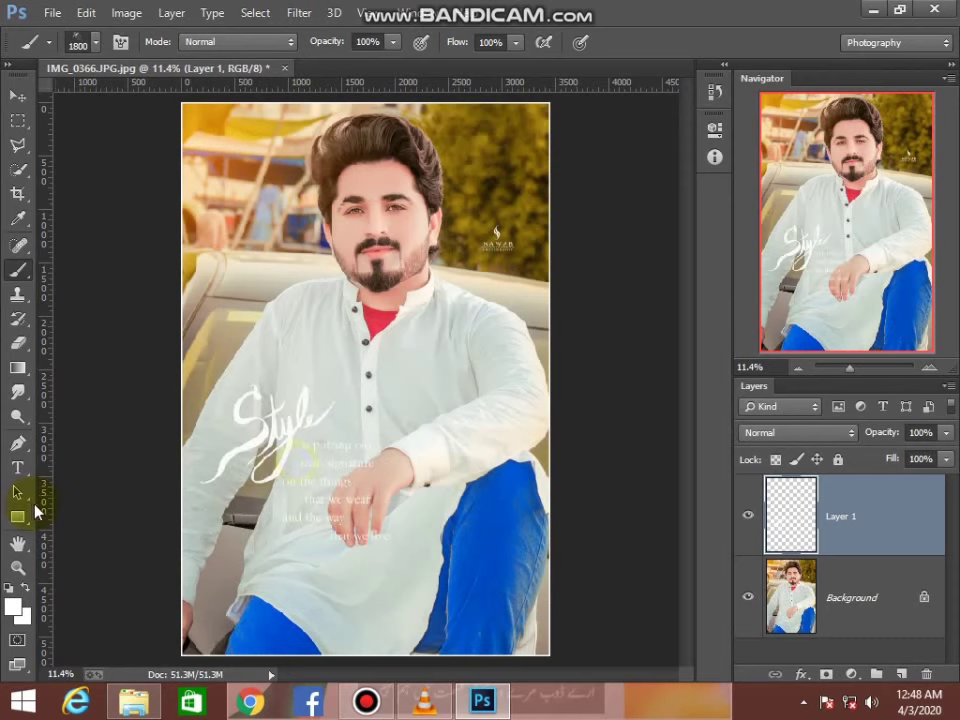
{"action": "left_click", "coordinate": [264, 493]}
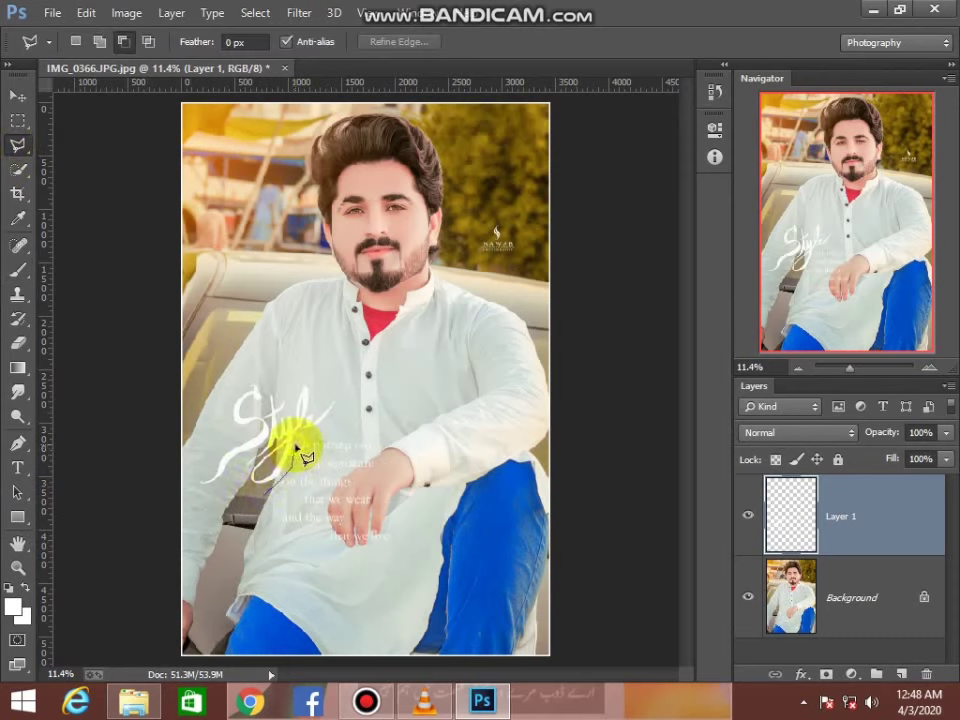
Step: Outline the quote lines below 'Style' with the Polygonal Lasso, delete them and deselect
{"action": "left_click", "coordinate": [465, 430]}
{"action": "left_click", "coordinate": [425, 582]}
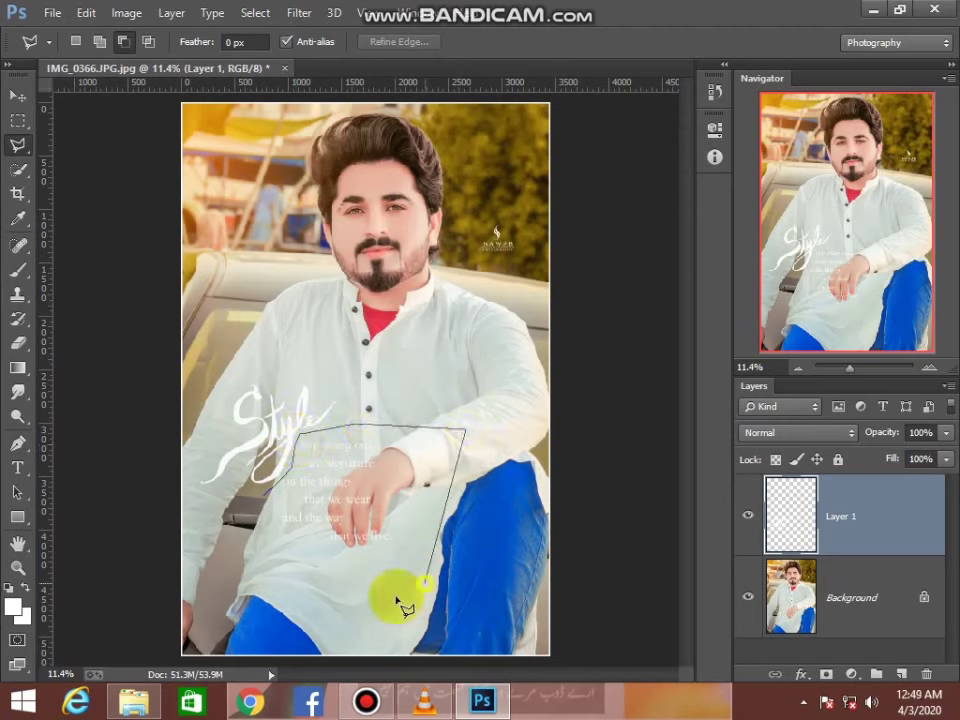
{"action": "left_click", "coordinate": [285, 621]}
{"action": "double_click", "coordinate": [213, 541]}
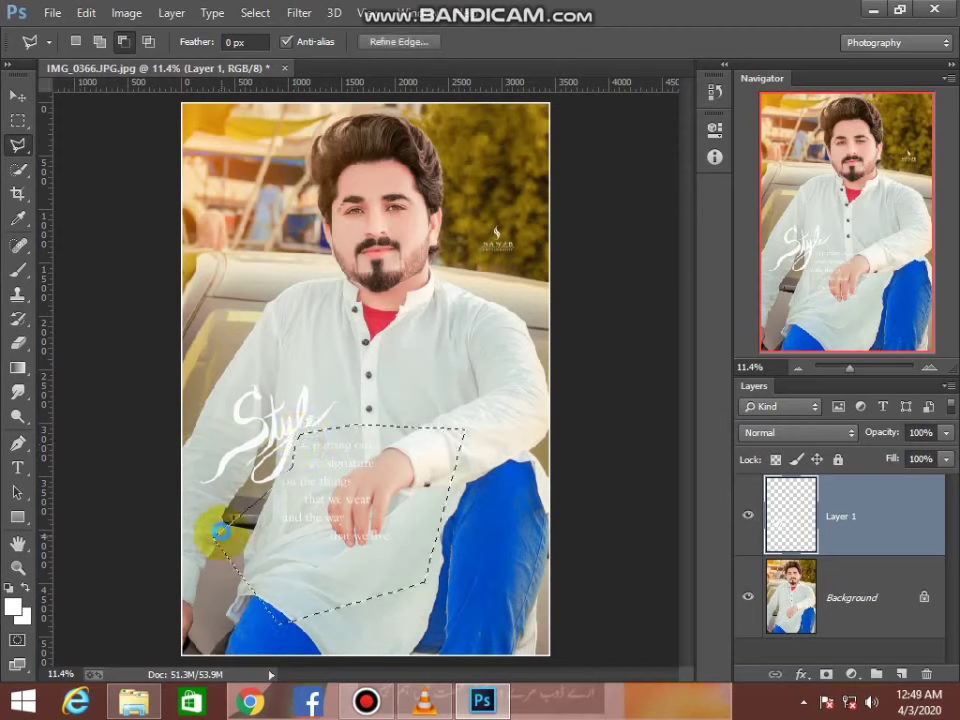
{"action": "key", "text": "Delete"}
{"action": "left_click", "coordinate": [210, 236]}
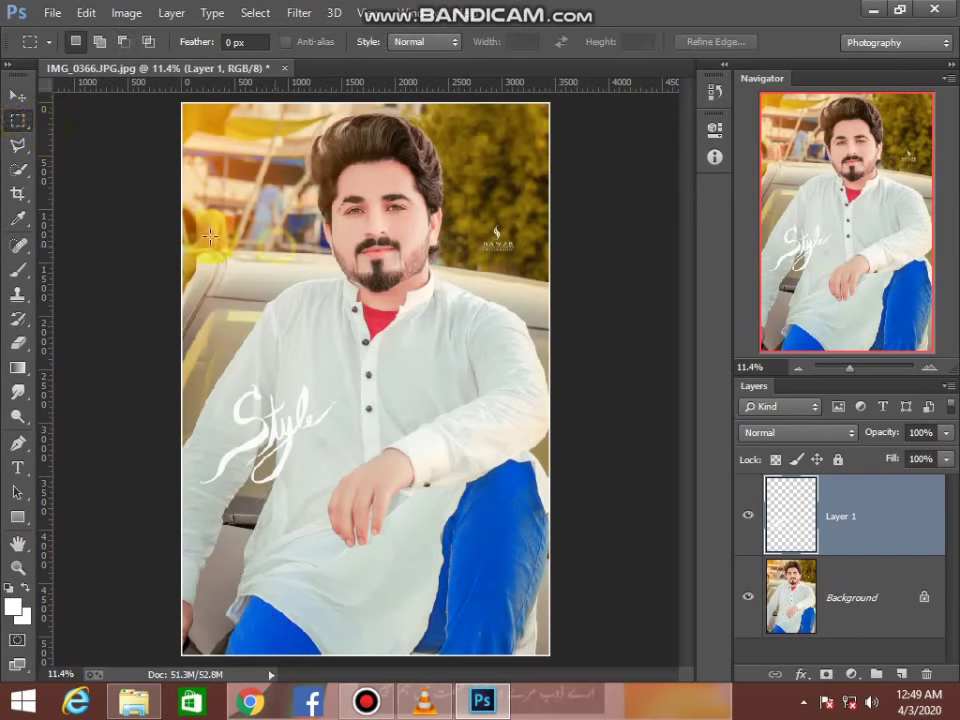
{"action": "left_click", "coordinate": [18, 96]}
{"action": "left_click", "coordinate": [126, 12]}
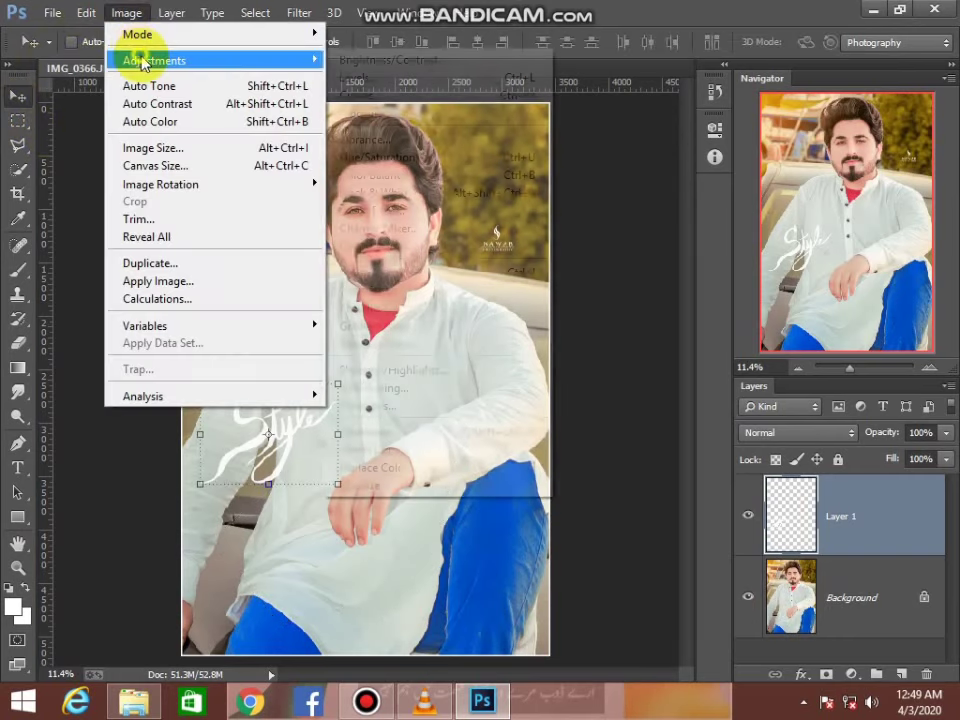
Step: Make the Style script black with Hue/Saturation Lightness -100, then move and proportionally scale it onto the lower shirt
{"action": "left_click", "coordinate": [372, 157]}
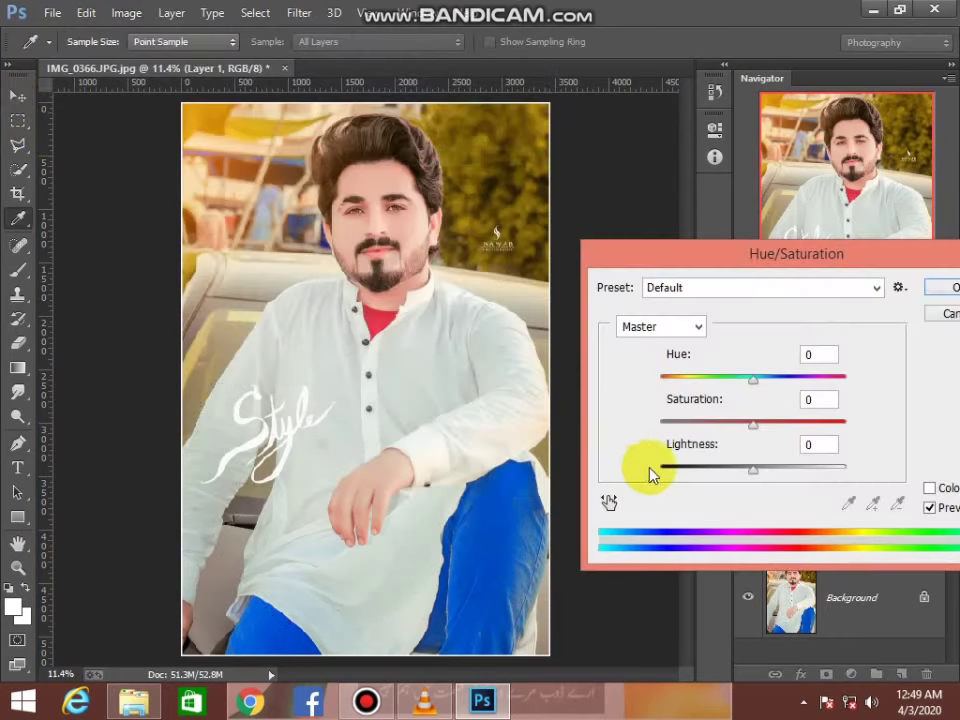
{"action": "left_click", "coordinate": [652, 470]}
{"action": "left_click", "coordinate": [945, 290]}
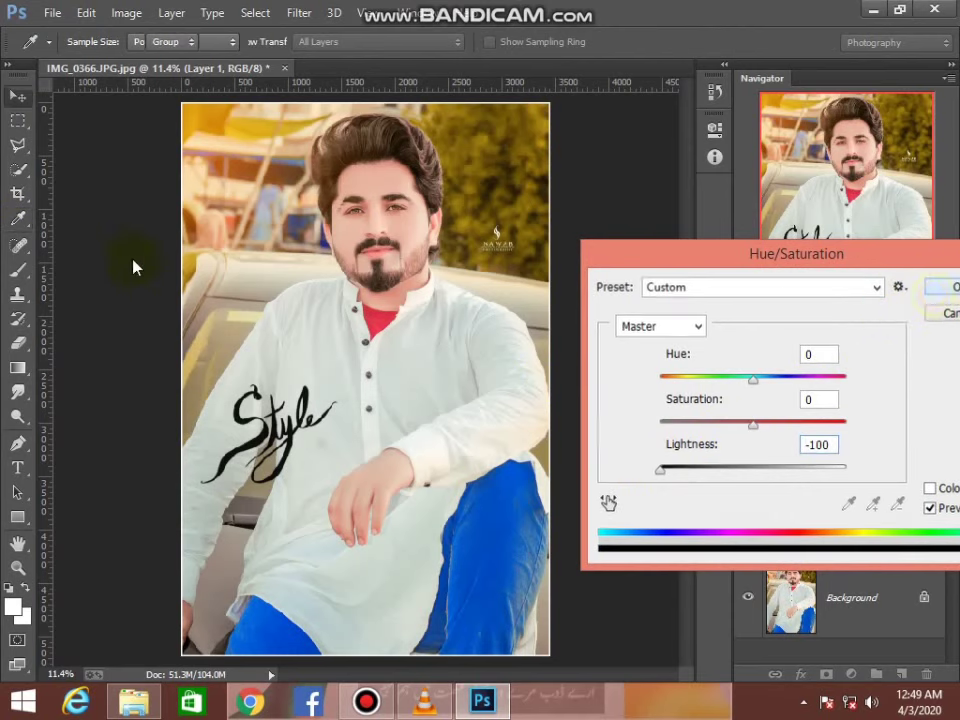
{"action": "mouse_move", "coordinate": [317, 439]}
{"action": "left_mouse_down"}
{"action": "mouse_move", "coordinate": [468, 535]}
{"action": "mouse_move", "coordinate": [388, 583]}
{"action": "left_mouse_up"}
{"action": "left_click", "coordinate": [331, 42]}
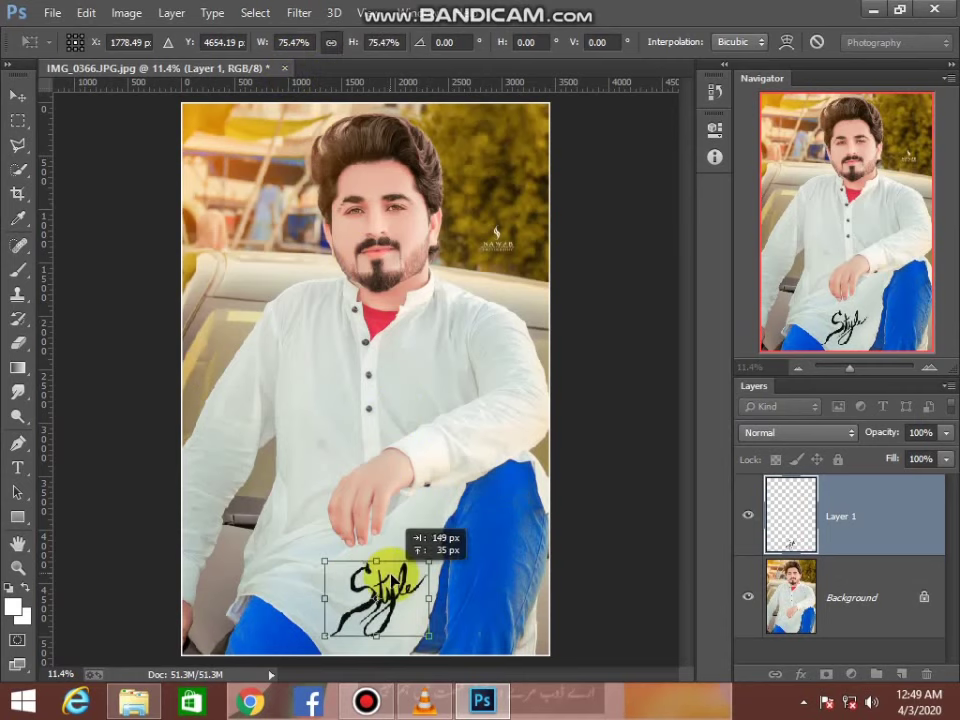
{"action": "left_click", "coordinate": [17, 567]}
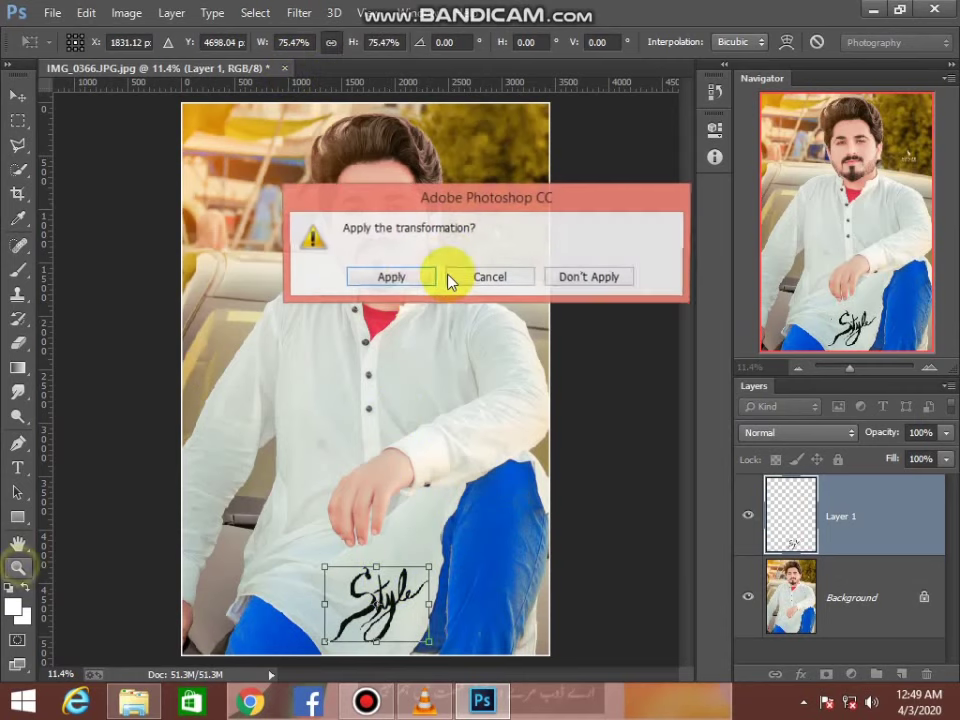
{"action": "left_click", "coordinate": [392, 274]}
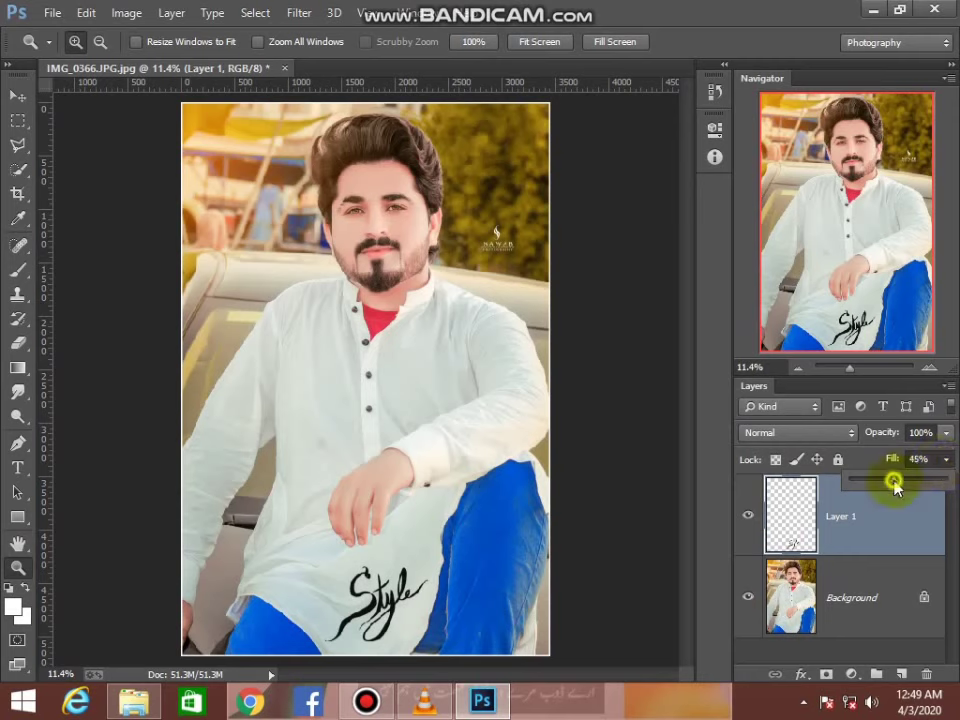
Step: Lower Layer 1 fill to 27% and rescale the Style script slightly larger on the lower shirt
{"action": "left_click_drag", "start_coordinate": [894, 487], "coordinate": [877, 484]}
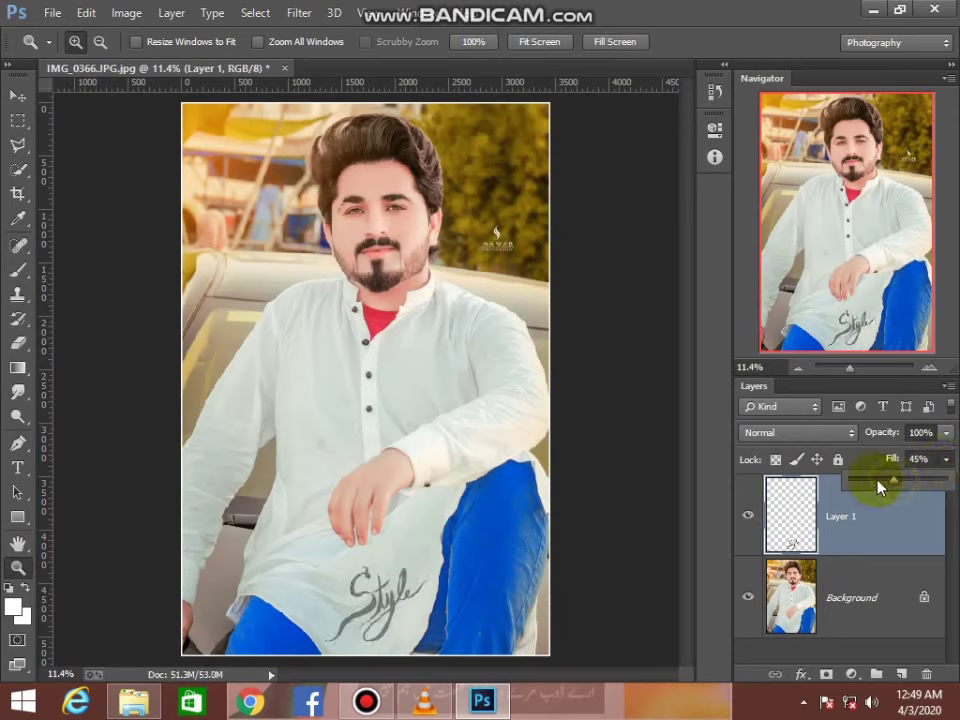
{"action": "left_click", "coordinate": [18, 96]}
{"action": "left_click", "coordinate": [357, 628]}
{"action": "left_click_drag", "start_coordinate": [325, 567], "coordinate": [286, 541]}
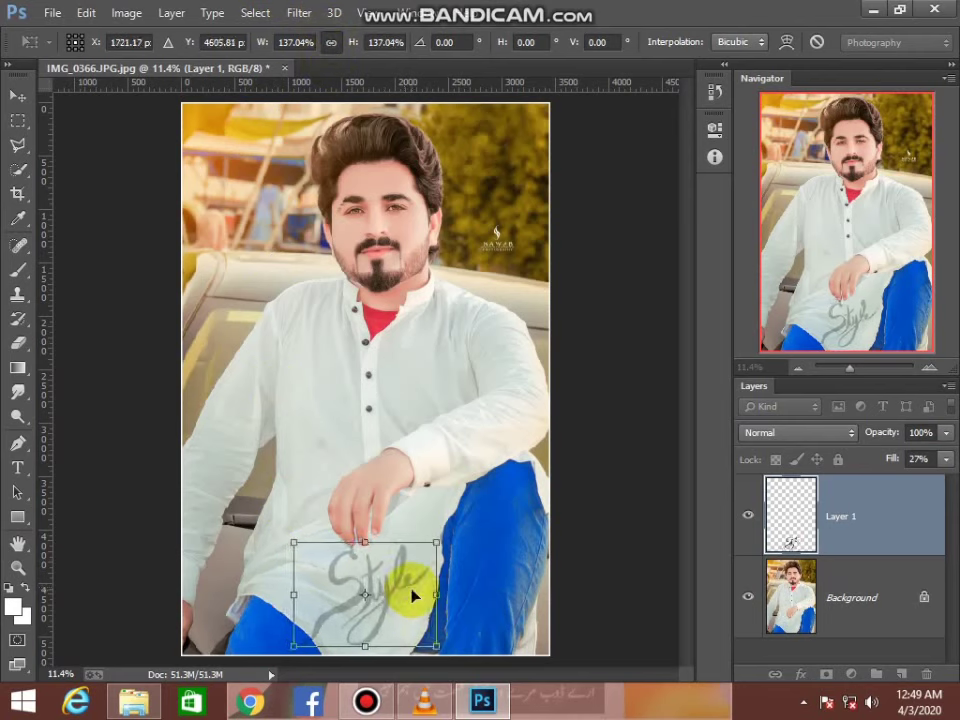
{"action": "left_click_drag", "start_coordinate": [407, 589], "coordinate": [418, 594]}
{"action": "left_click_drag", "start_coordinate": [308, 541], "coordinate": [322, 552]}
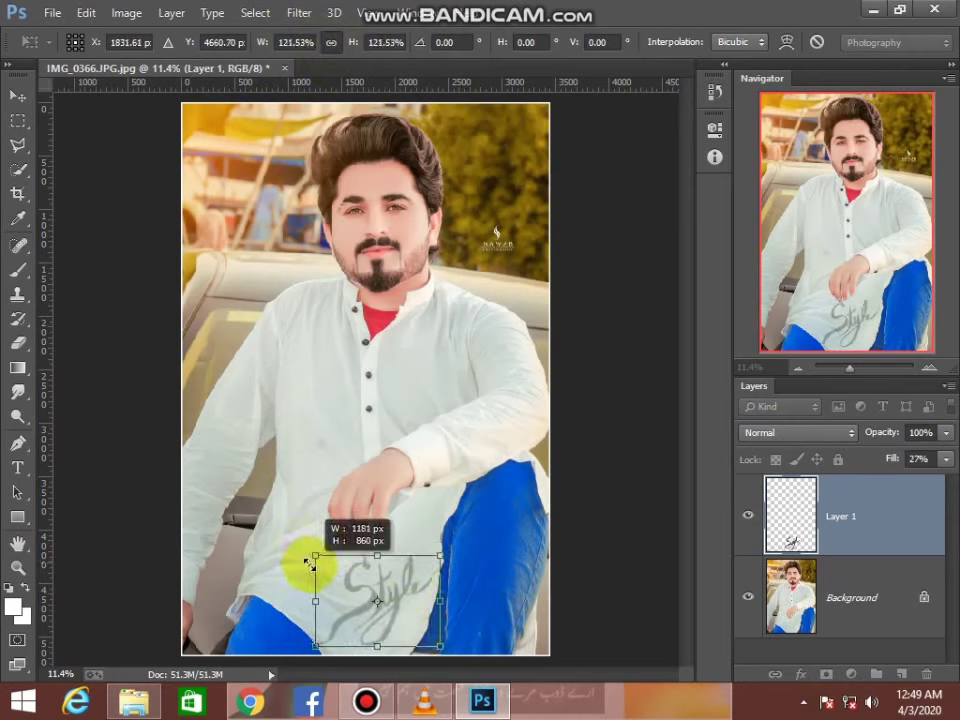
{"action": "left_click_drag", "start_coordinate": [344, 619], "coordinate": [338, 610]}
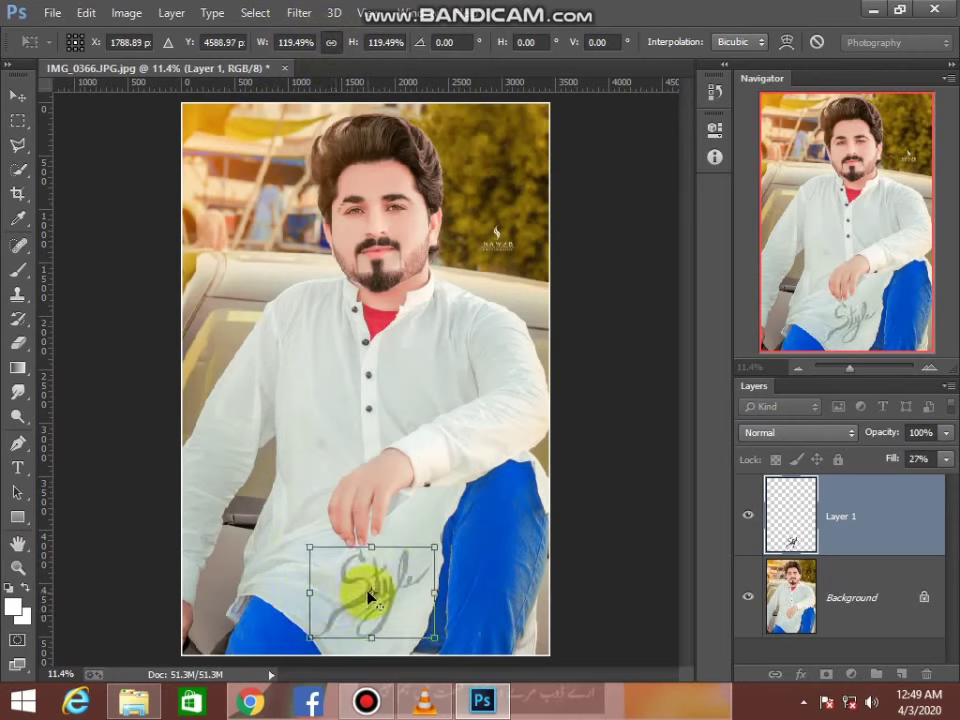
{"action": "left_click_drag", "start_coordinate": [409, 603], "coordinate": [413, 606]}
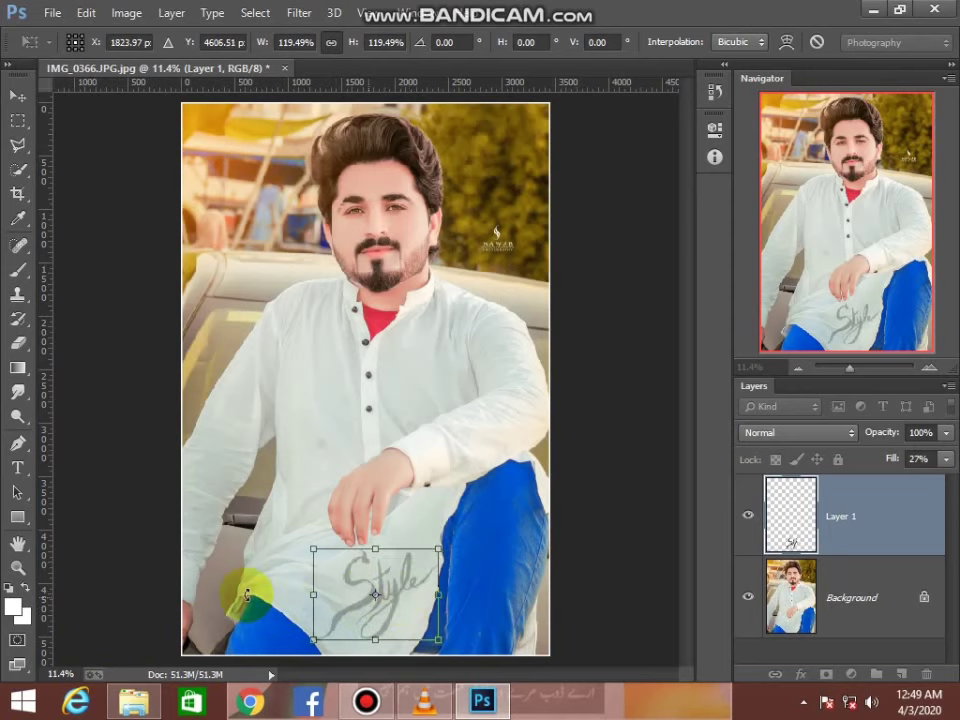
{"action": "left_click", "coordinate": [17, 567]}
Step: Commit the Style script transformation and fit the whole image on screen
{"action": "left_click", "coordinate": [395, 283]}
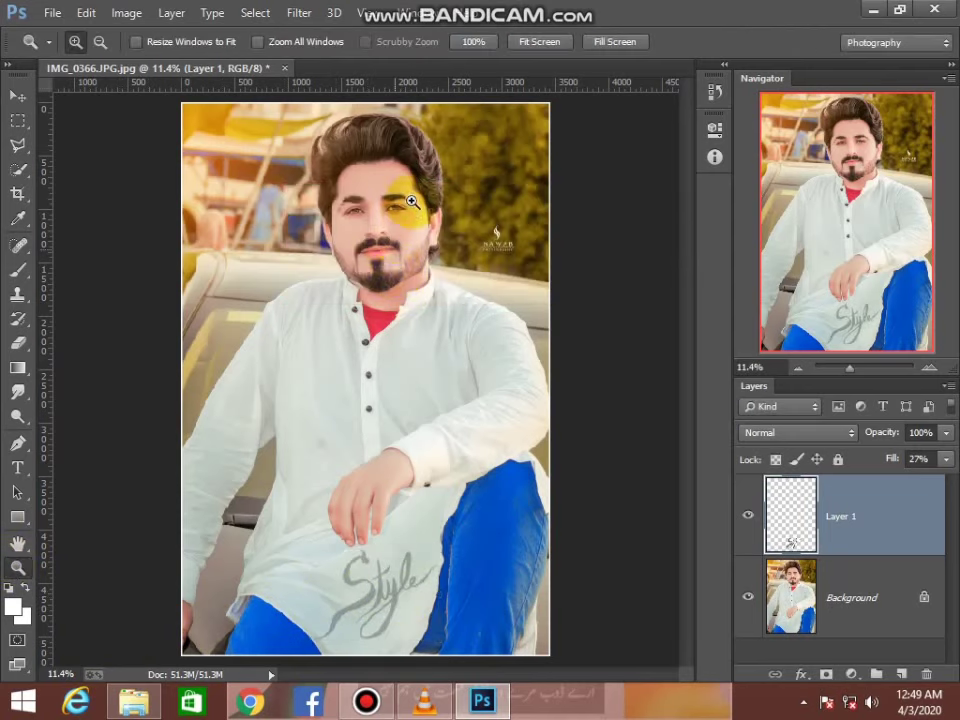
{"action": "left_click", "coordinate": [372, 340]}
{"action": "right_click", "coordinate": [408, 430]}
{"action": "left_click", "coordinate": [408, 430]}
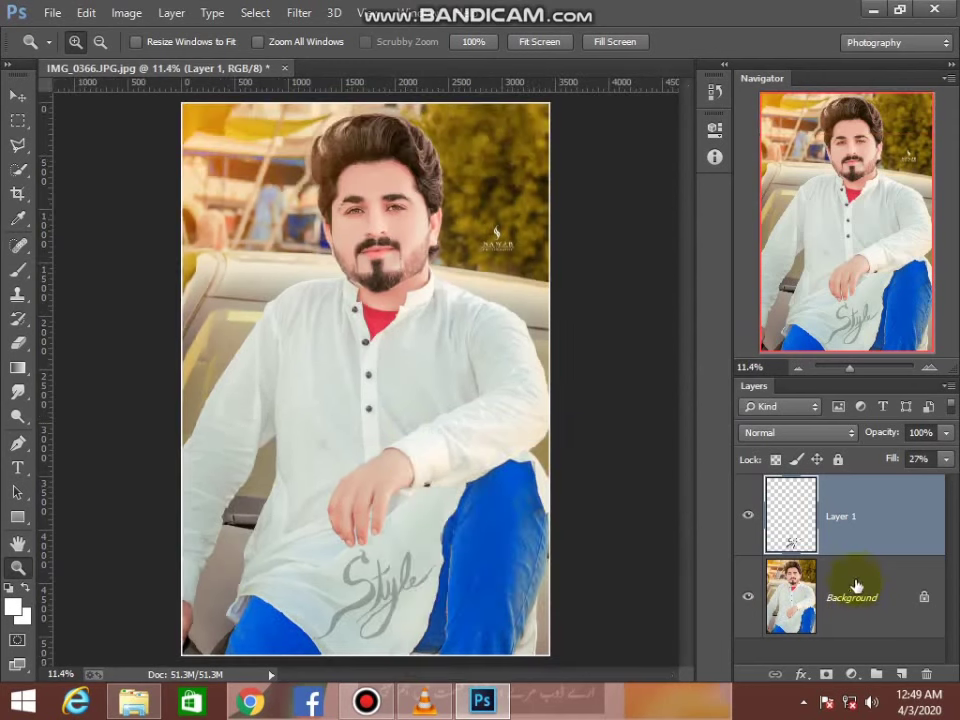
Step: Flatten the image into a single Background layer and zoom in on the face to inspect
{"action": "right_click", "coordinate": [853, 583]}
{"action": "left_click", "coordinate": [829, 514]}
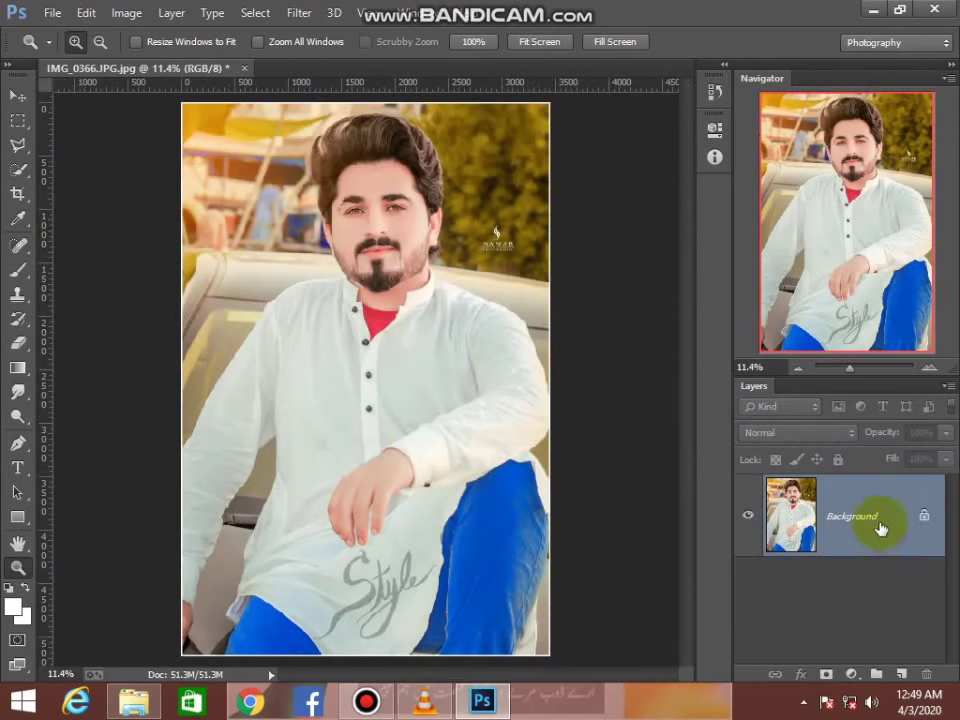
{"action": "left_click_drag", "start_coordinate": [300, 170], "coordinate": [450, 300]}
{"action": "mouse_move", "coordinate": [303, 222]}
{"action": "left_mouse_down"}
{"action": "mouse_move", "coordinate": [541, 517]}
{"action": "mouse_move", "coordinate": [589, 561]}
{"action": "left_mouse_up"}
{"action": "right_click", "coordinate": [415, 285]}
{"action": "left_click", "coordinate": [429, 296]}
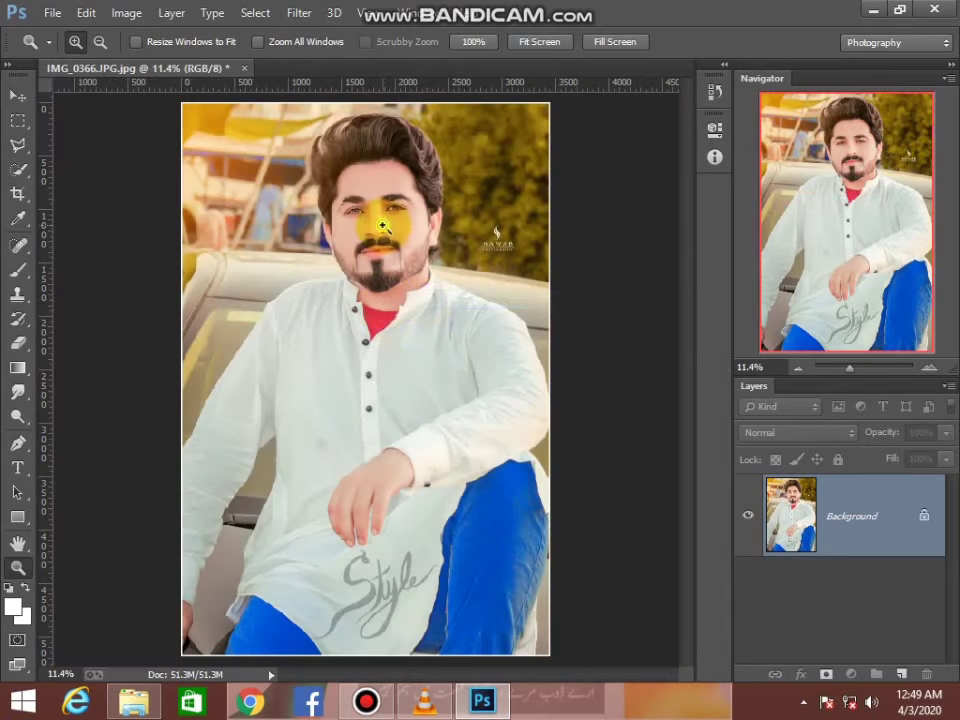
Step: Compare the original snapshot against the flattened result in the History panel
{"action": "left_click", "coordinate": [714, 91]}
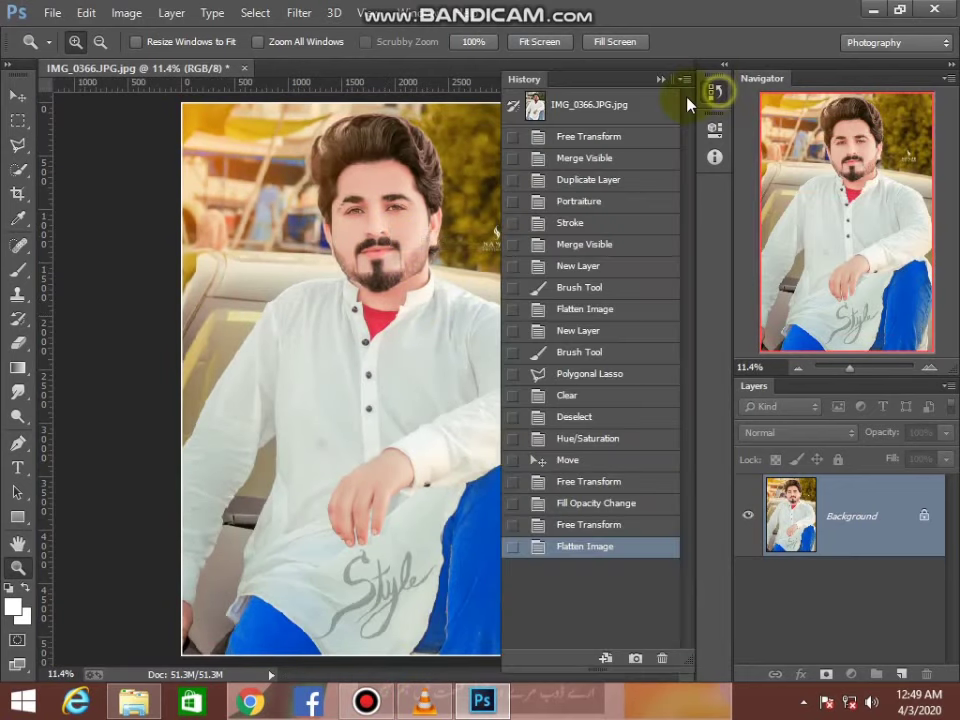
{"action": "left_click", "coordinate": [560, 104]}
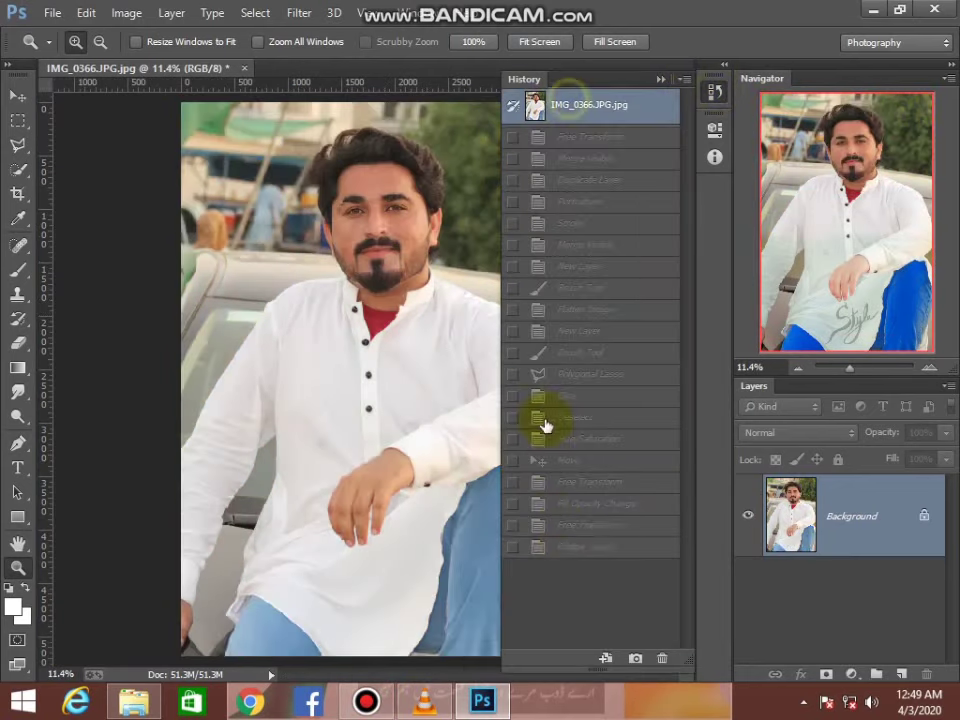
{"action": "left_click", "coordinate": [579, 548]}
{"action": "left_click", "coordinate": [664, 80]}
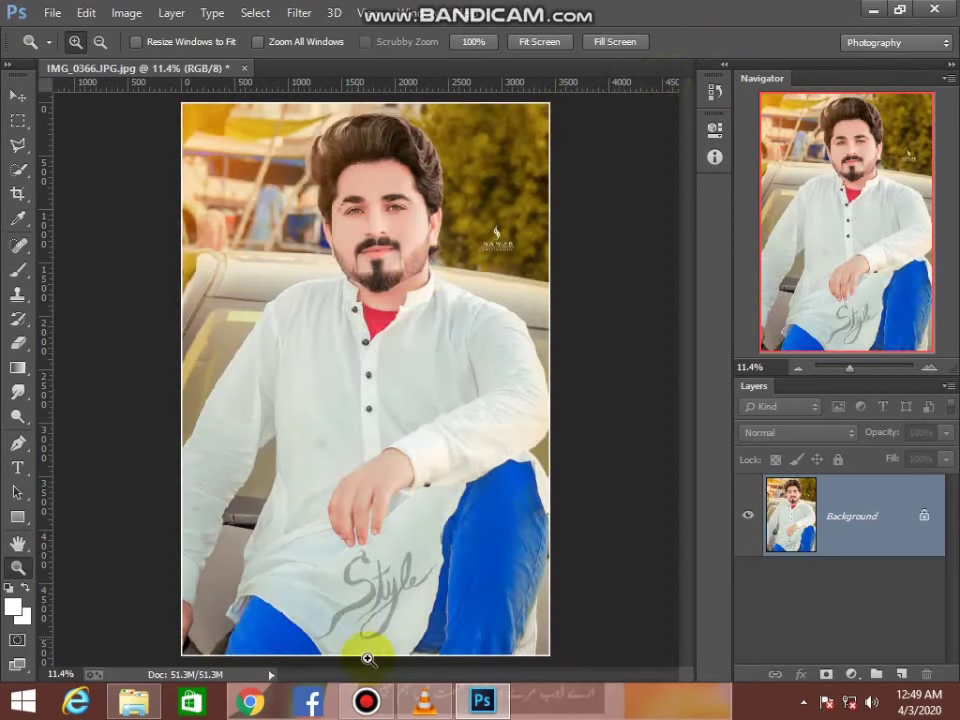